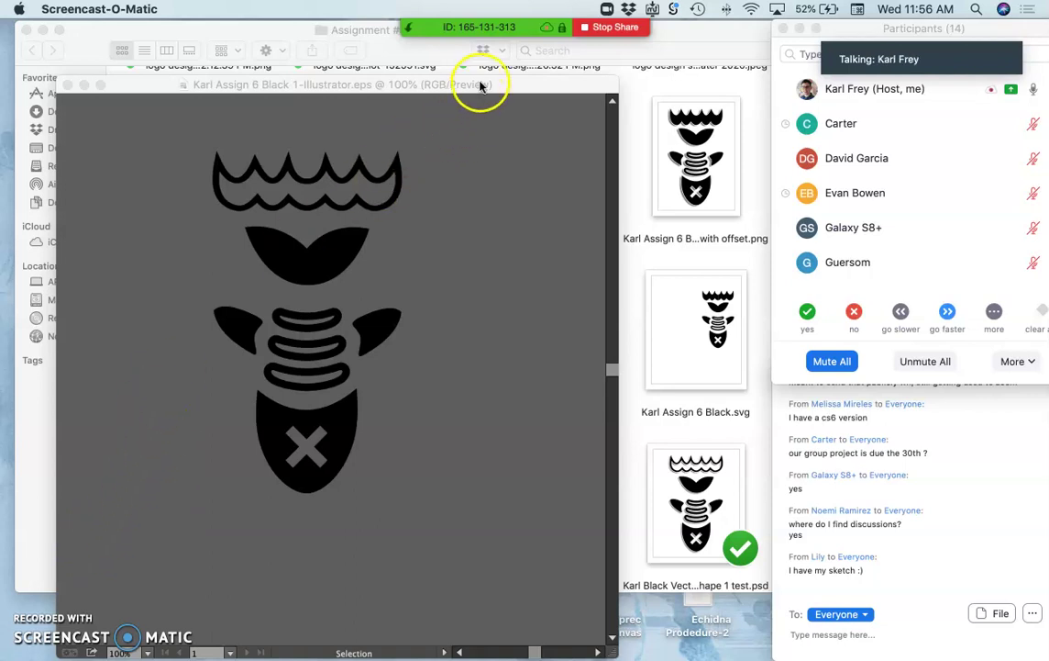
- Bring the Karl Assign 6 Black 1-Illustrator.eps logo document to the front
{"action": "left_click", "coordinate": [480, 85]}
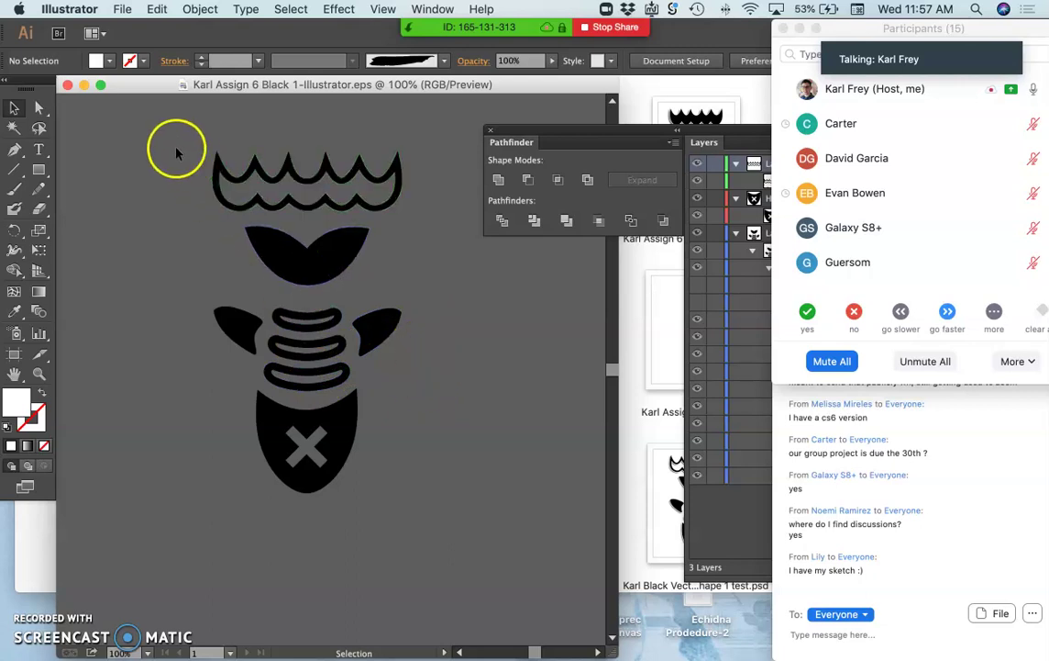
{"action": "left_click_drag", "start_coordinate": [166, 141], "coordinate": [354, 420]}
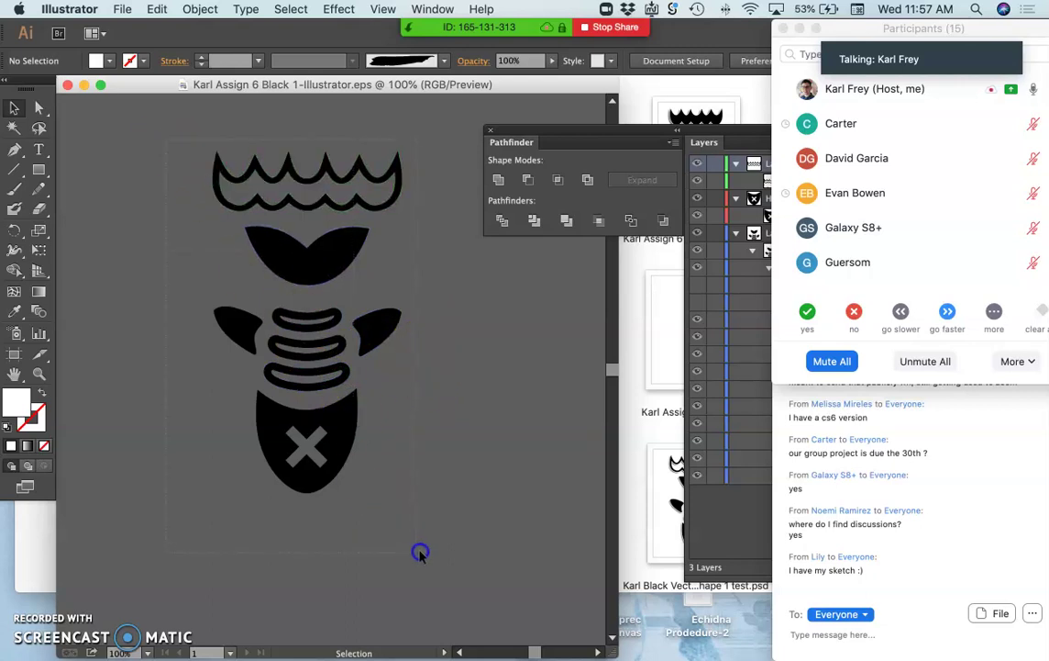
{"action": "left_click_drag", "start_coordinate": [427, 557], "coordinate": [453, 509]}
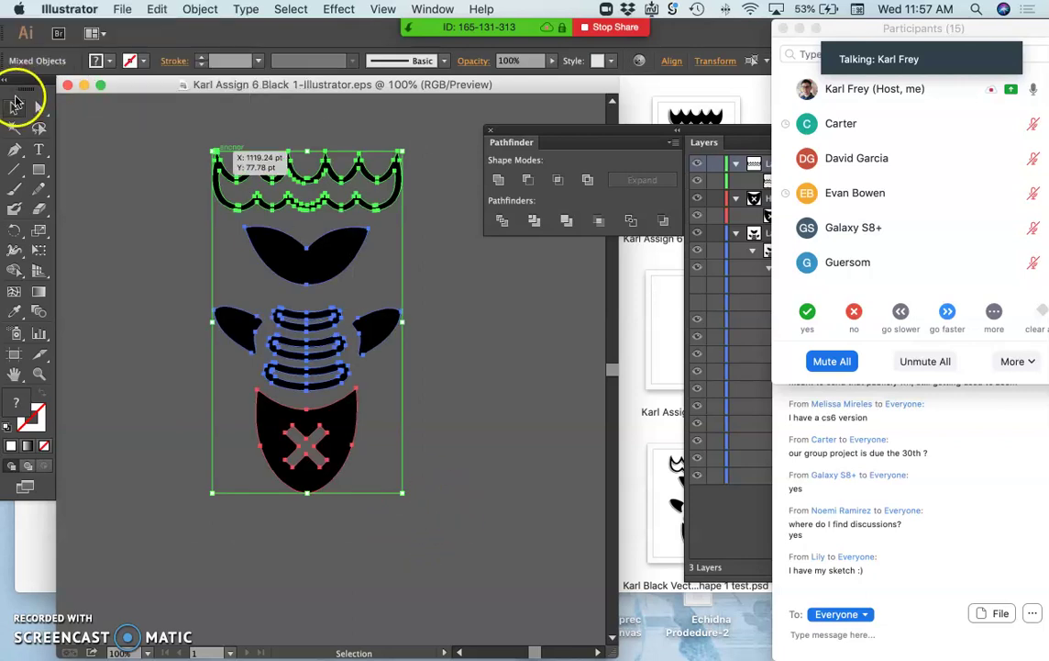
{"action": "left_click", "coordinate": [110, 61]}
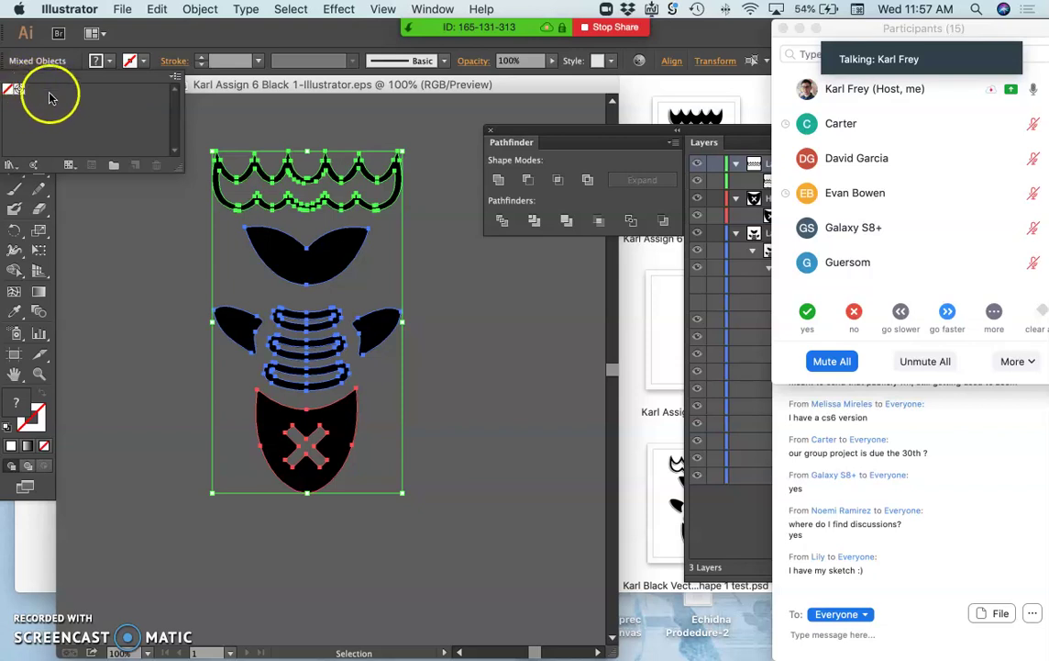
{"action": "left_click", "coordinate": [90, 366]}
{"action": "double_click", "coordinate": [20, 403]}
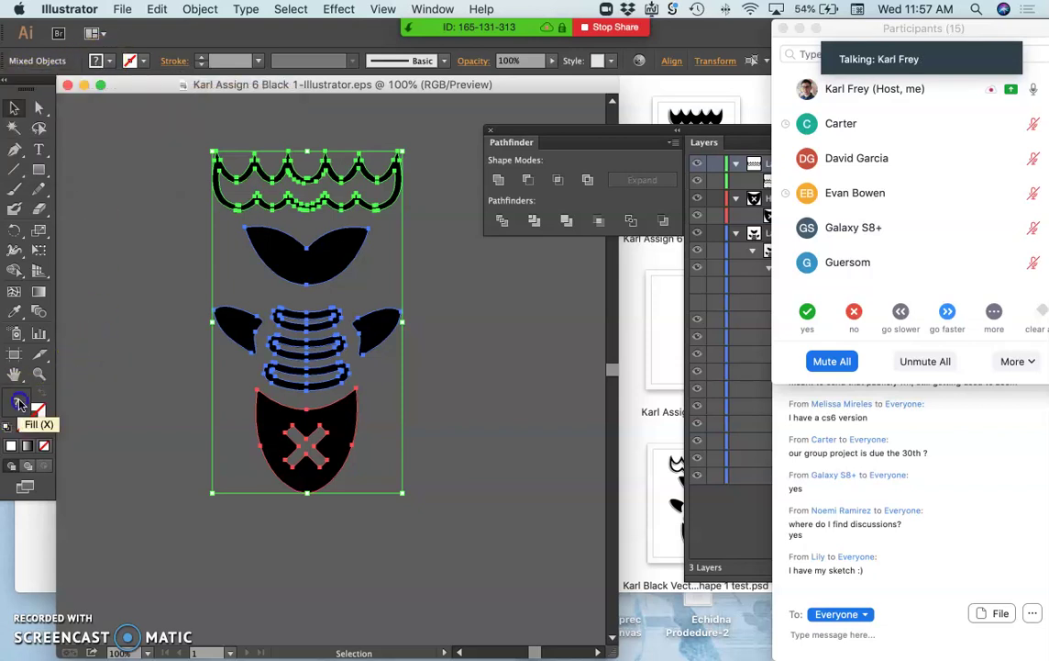
{"action": "left_click", "coordinate": [539, 241]}
{"action": "left_click", "coordinate": [538, 339]}
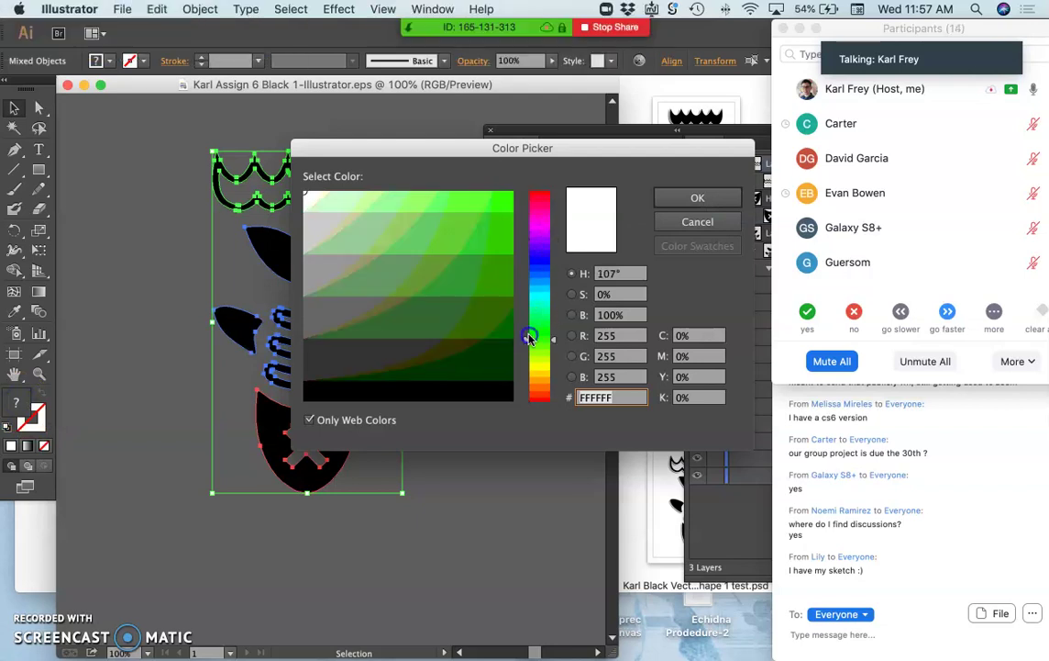
{"action": "left_click", "coordinate": [533, 210]}
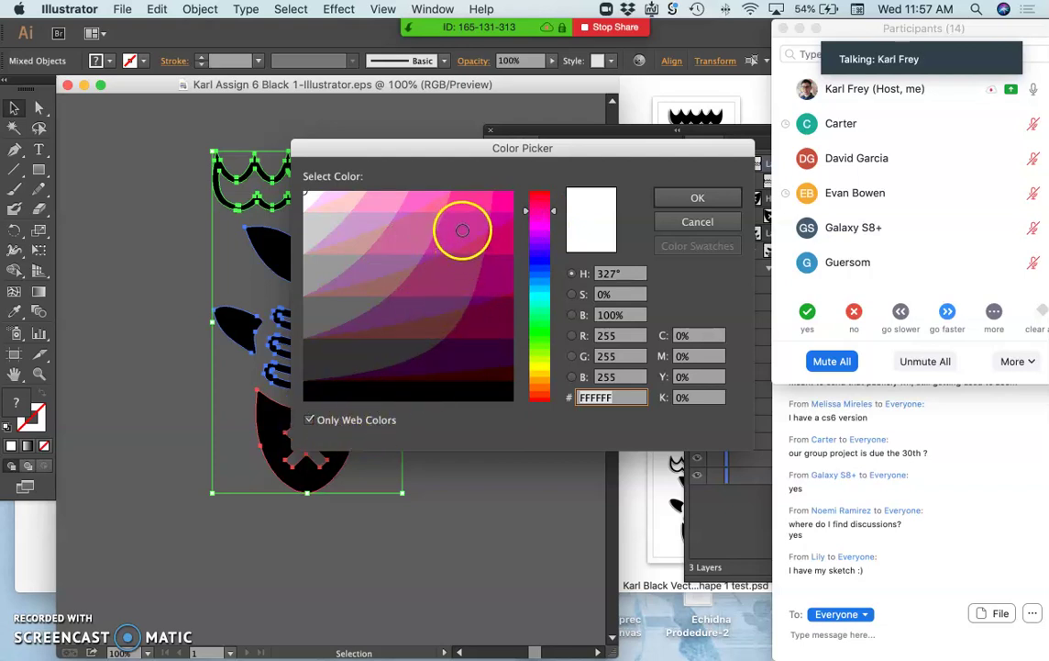
{"action": "left_click", "coordinate": [462, 230]}
{"action": "left_click", "coordinate": [677, 203]}
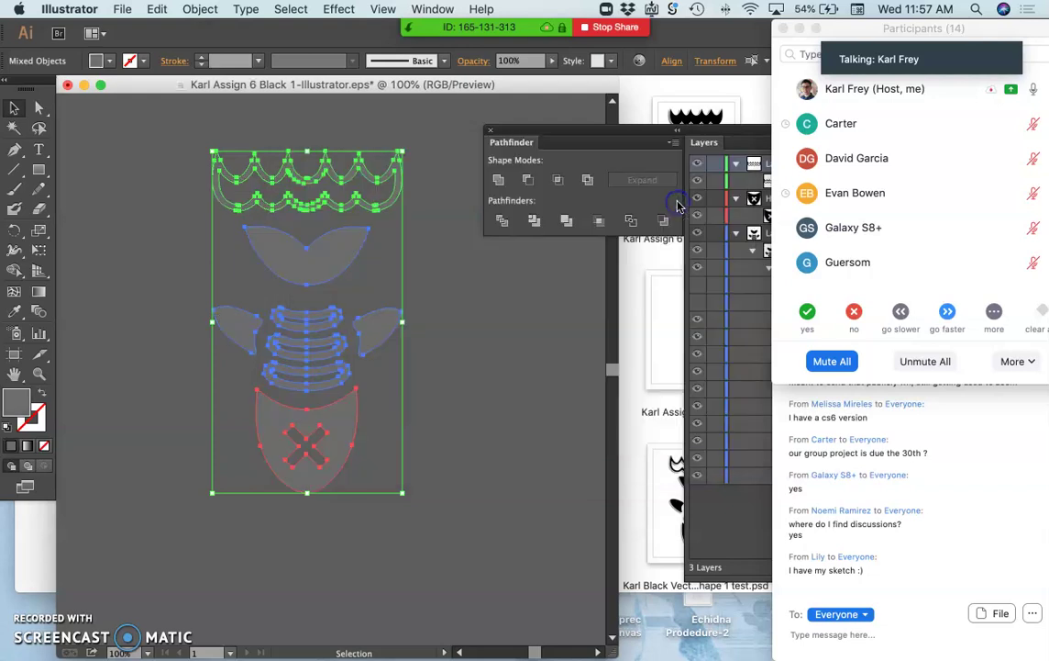
{"action": "left_click", "coordinate": [447, 311]}
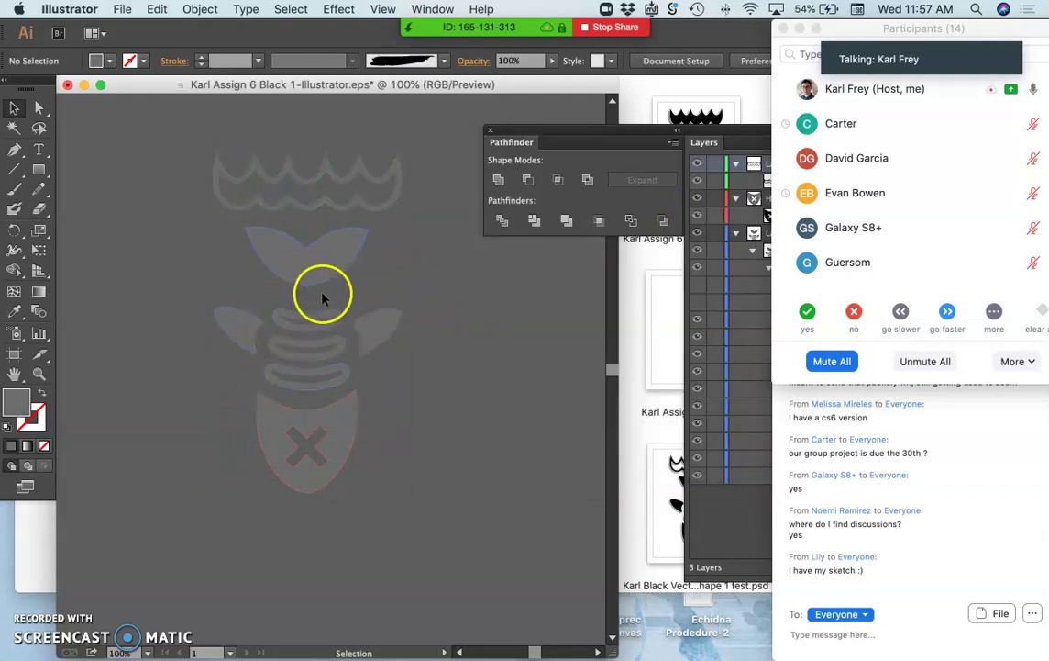
{"action": "double_click", "coordinate": [276, 421]}
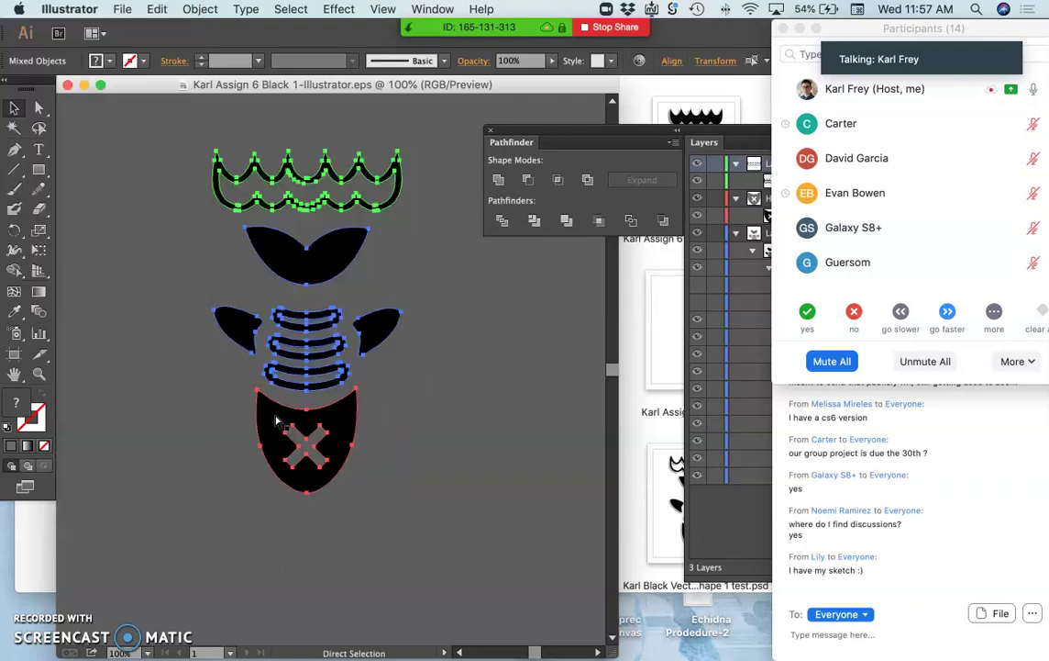
- Select all the logo artwork, moving the meeting windows aside to check the layers
{"action": "left_click", "coordinate": [177, 303]}
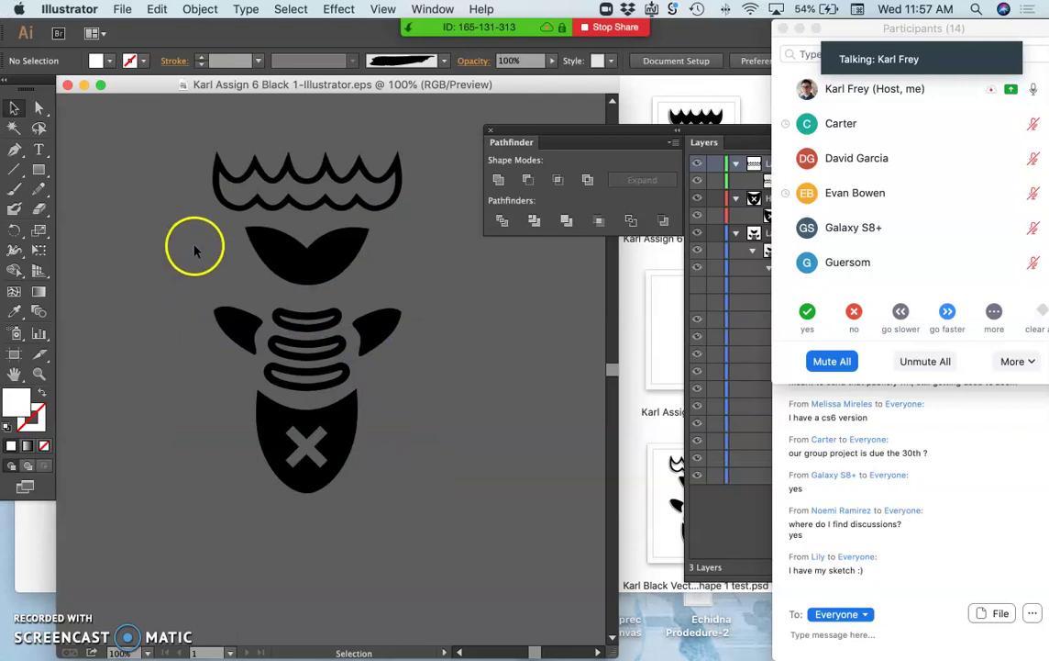
{"action": "key", "text": "super+a"}
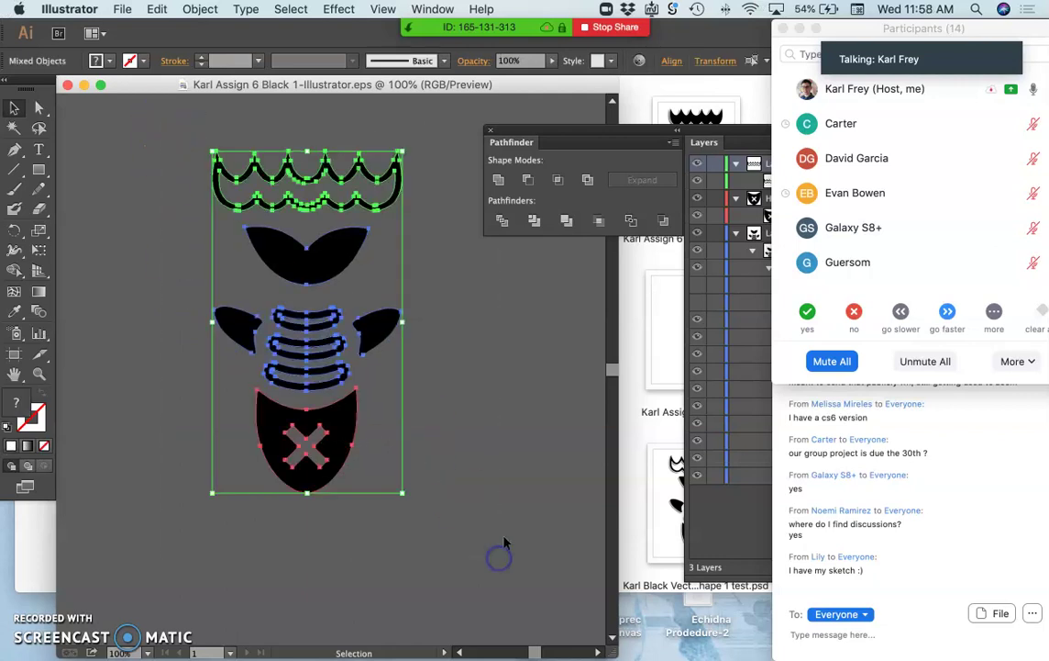
{"action": "left_click", "coordinate": [804, 28]}
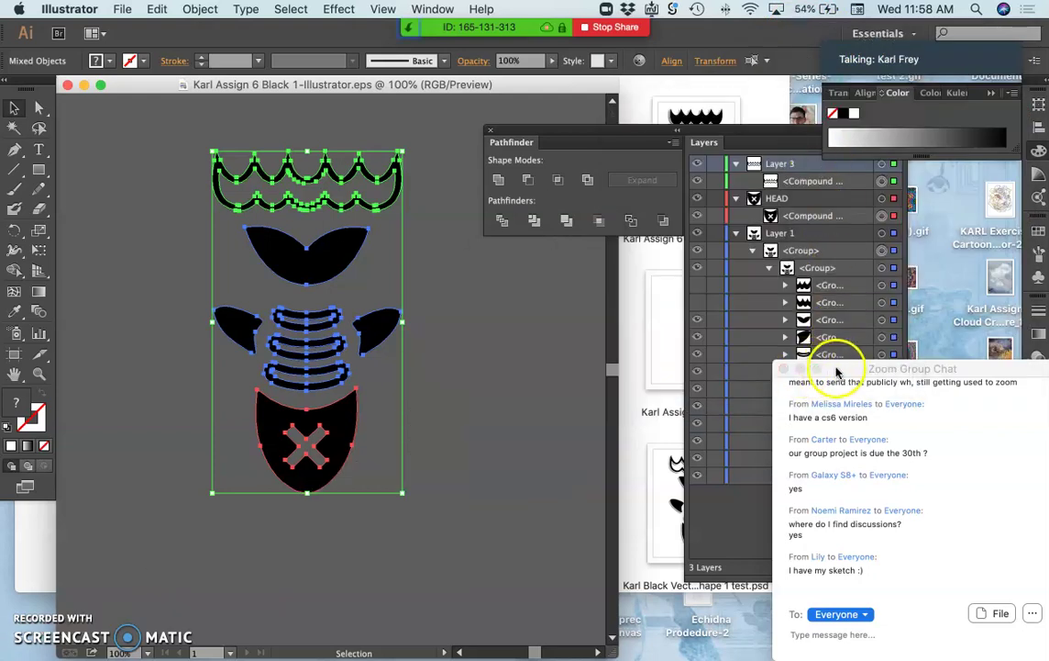
{"action": "left_click_drag", "start_coordinate": [837, 369], "coordinate": [995, 387]}
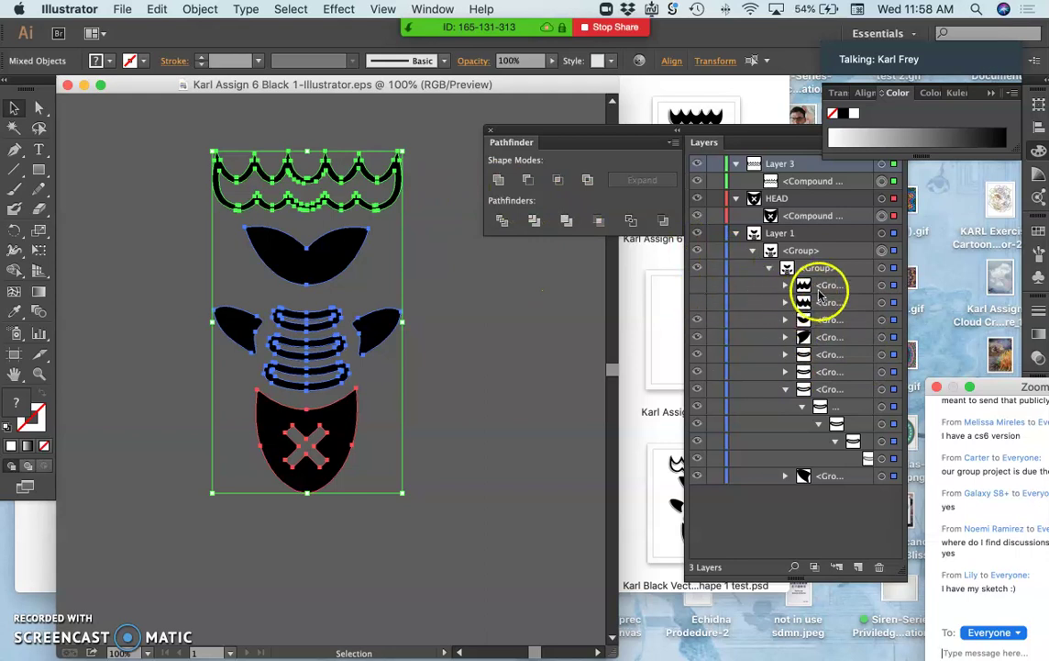
{"action": "left_click", "coordinate": [699, 304]}
{"action": "left_click", "coordinate": [699, 307]}
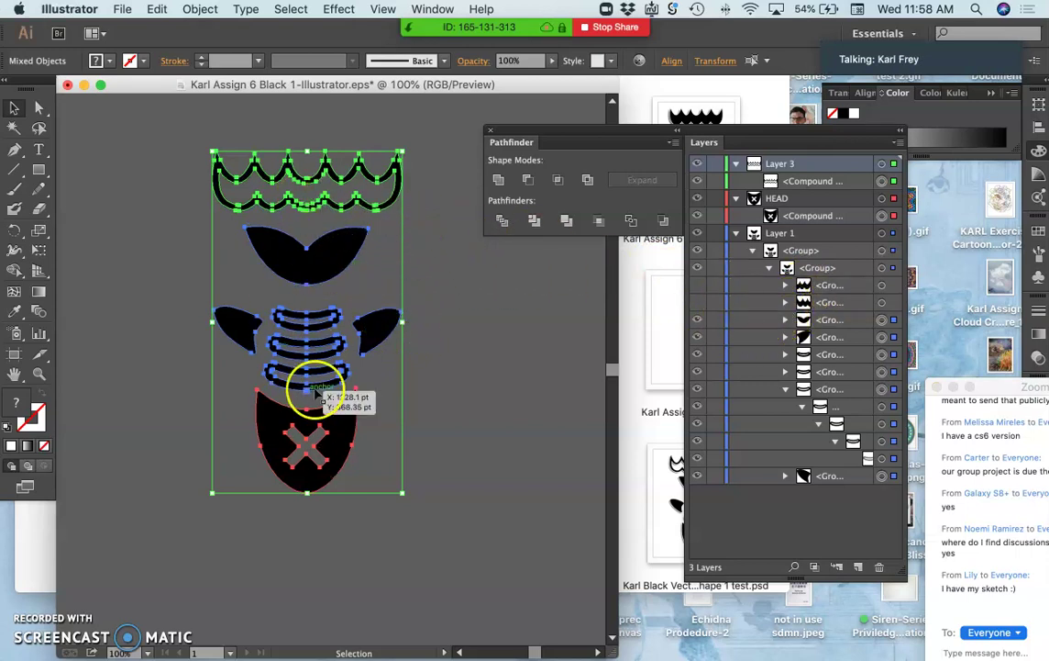
- Copy the logo via Edit > Copy and close the document without saving
{"action": "left_click", "coordinate": [157, 8]}
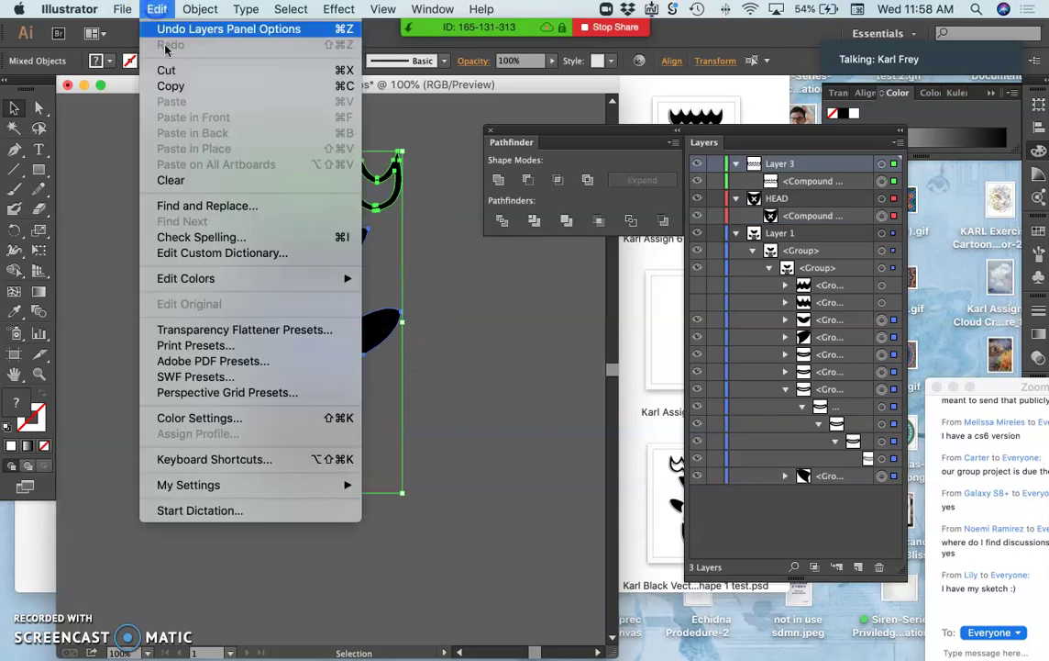
{"action": "left_click", "coordinate": [235, 87]}
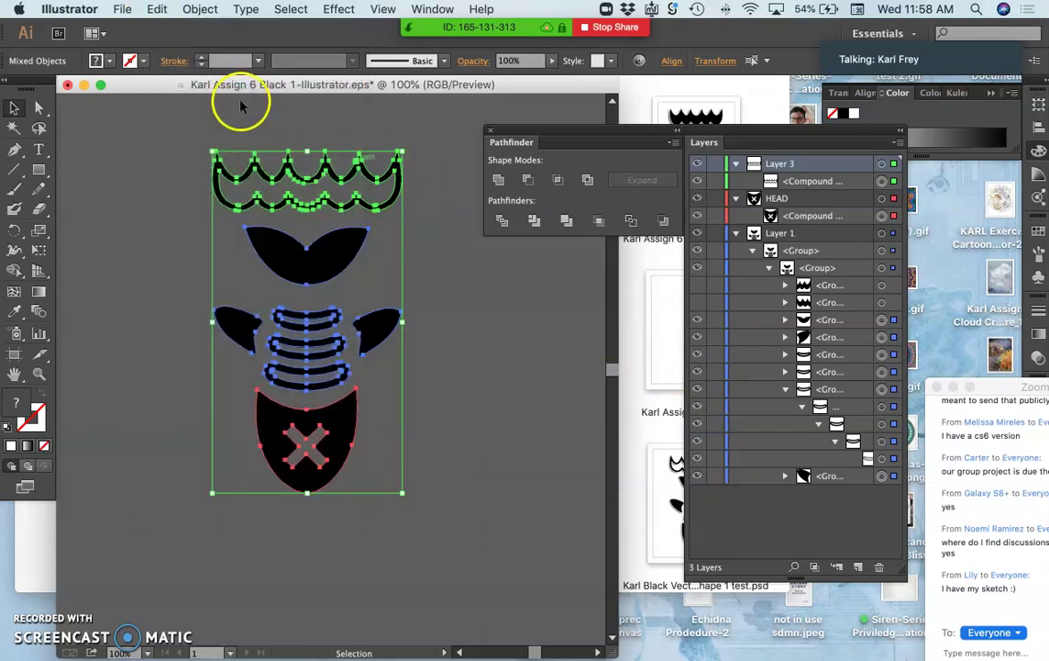
{"action": "left_click", "coordinate": [68, 85]}
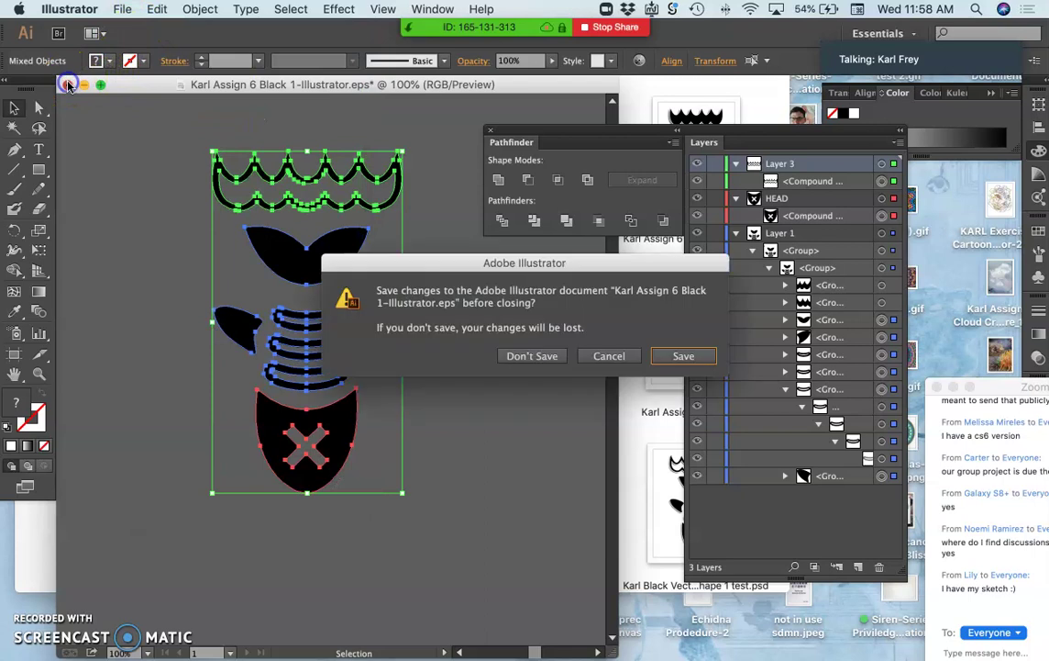
{"action": "left_click", "coordinate": [550, 361]}
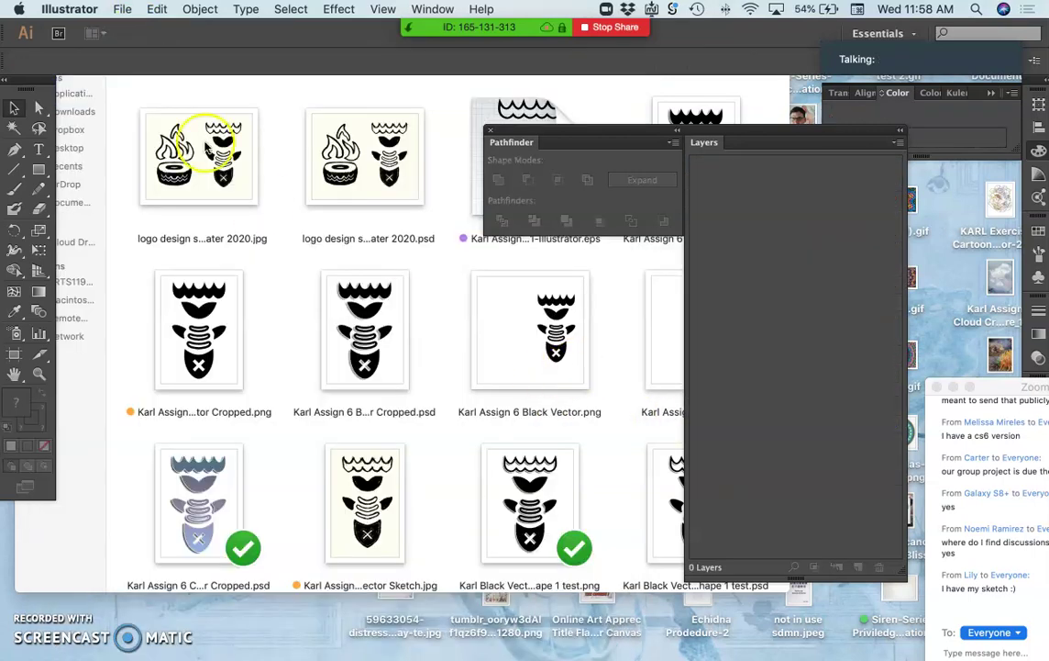
- Create a Print-profile document named 'Karl Assign 6 Color Logo test' and shift the Layers panels right
{"action": "left_click", "coordinate": [122, 9]}
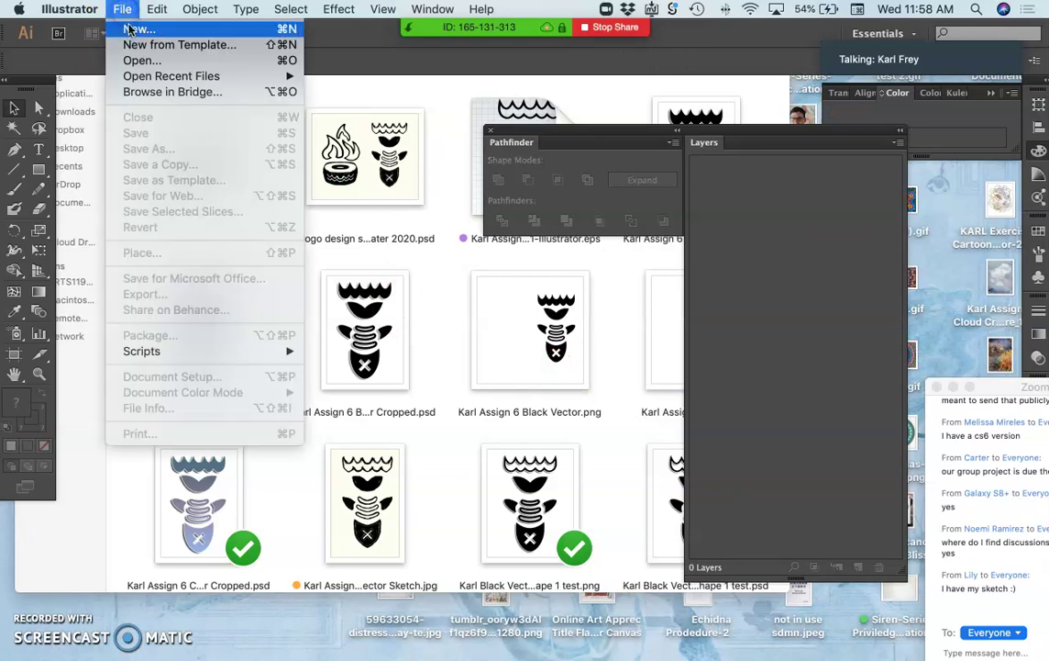
{"action": "left_click", "coordinate": [131, 30]}
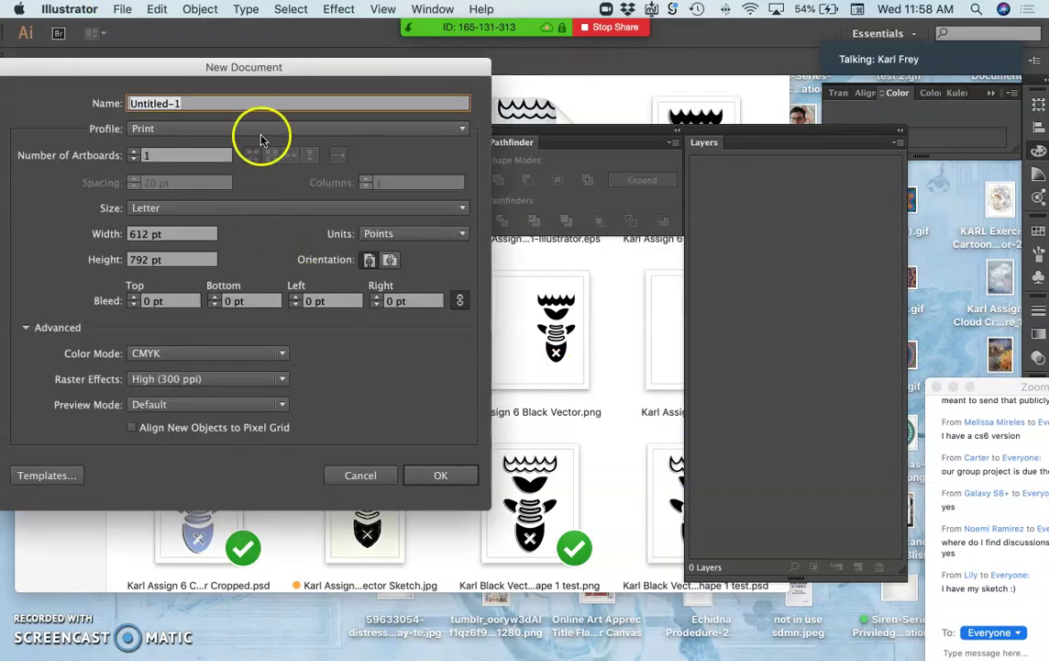
{"action": "left_click", "coordinate": [140, 129]}
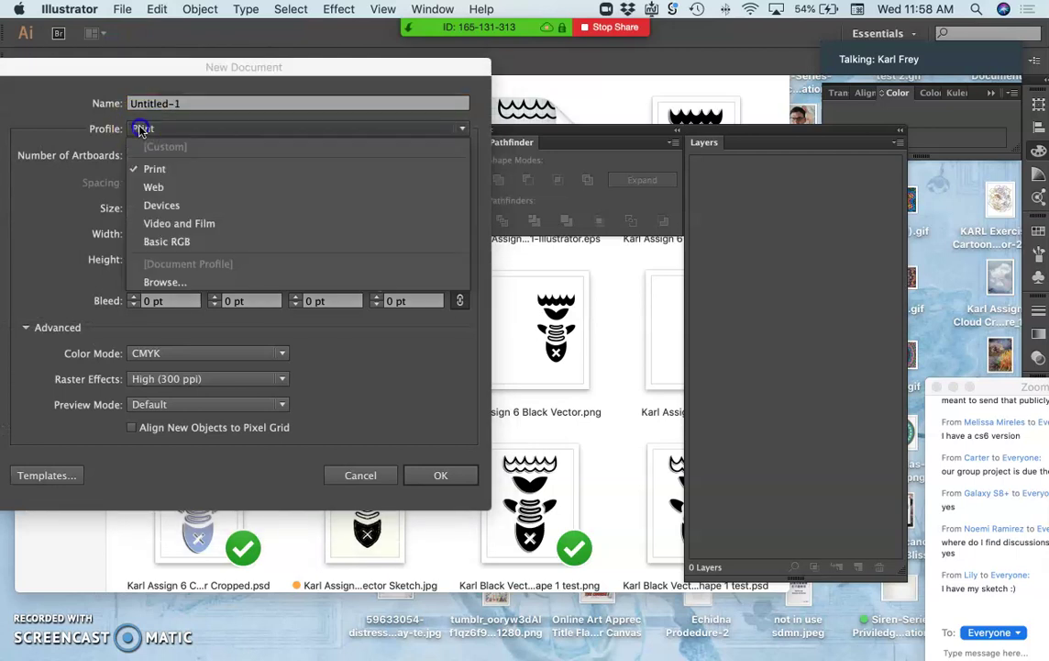
{"action": "left_click", "coordinate": [141, 169]}
{"action": "left_click", "coordinate": [147, 101]}
{"action": "left_click_drag", "start_coordinate": [178, 102], "coordinate": [126, 101]}
{"action": "type", "text": "Karl Assign 6 Color Logo test"}
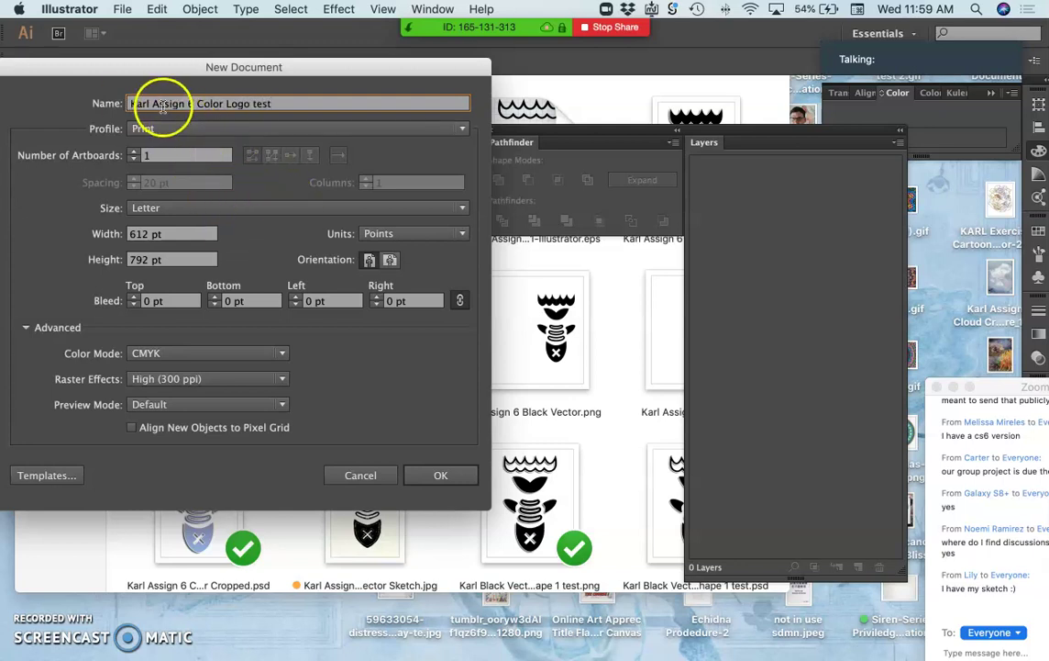
{"action": "left_click", "coordinate": [441, 477]}
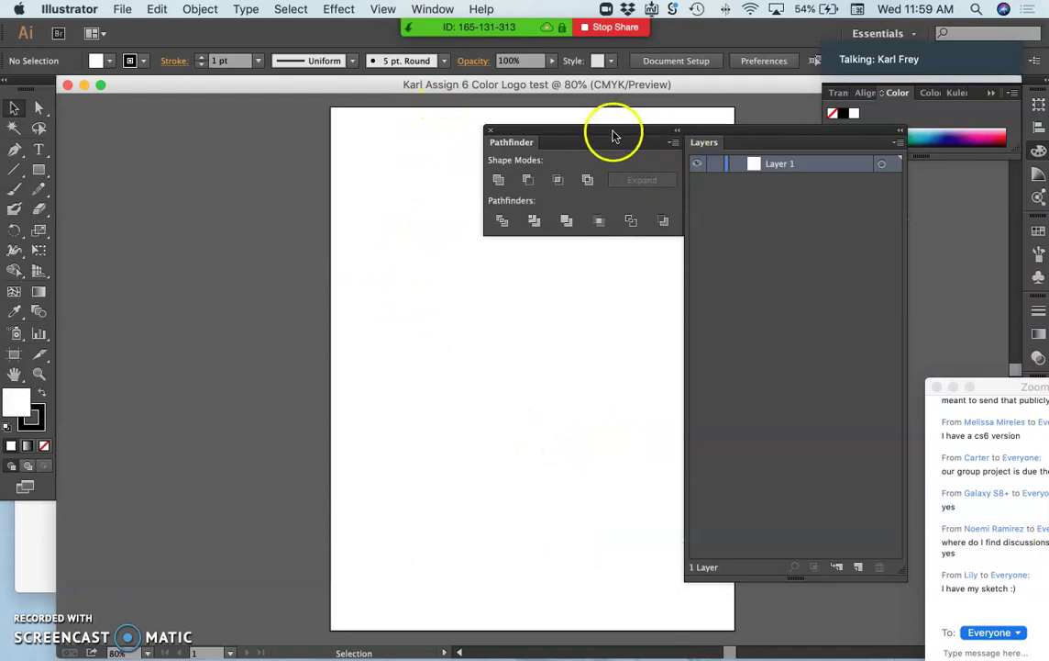
{"action": "left_click_drag", "start_coordinate": [615, 135], "coordinate": [758, 180]}
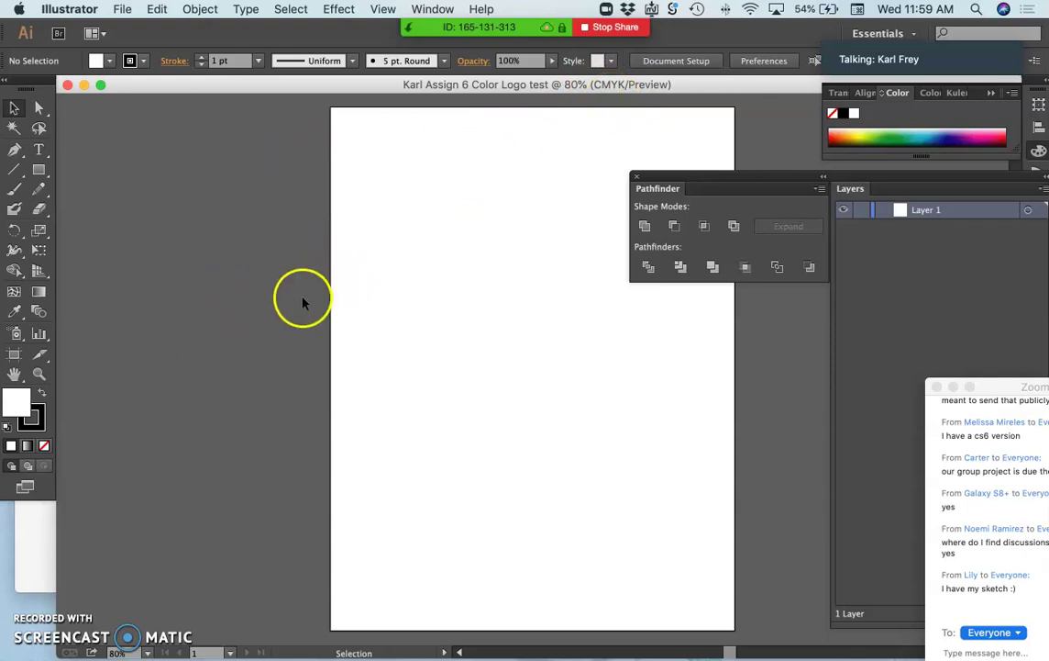
- Paste the copied fish logo and move it onto the artboard
{"action": "left_click", "coordinate": [160, 10]}
{"action": "left_click", "coordinate": [195, 149]}
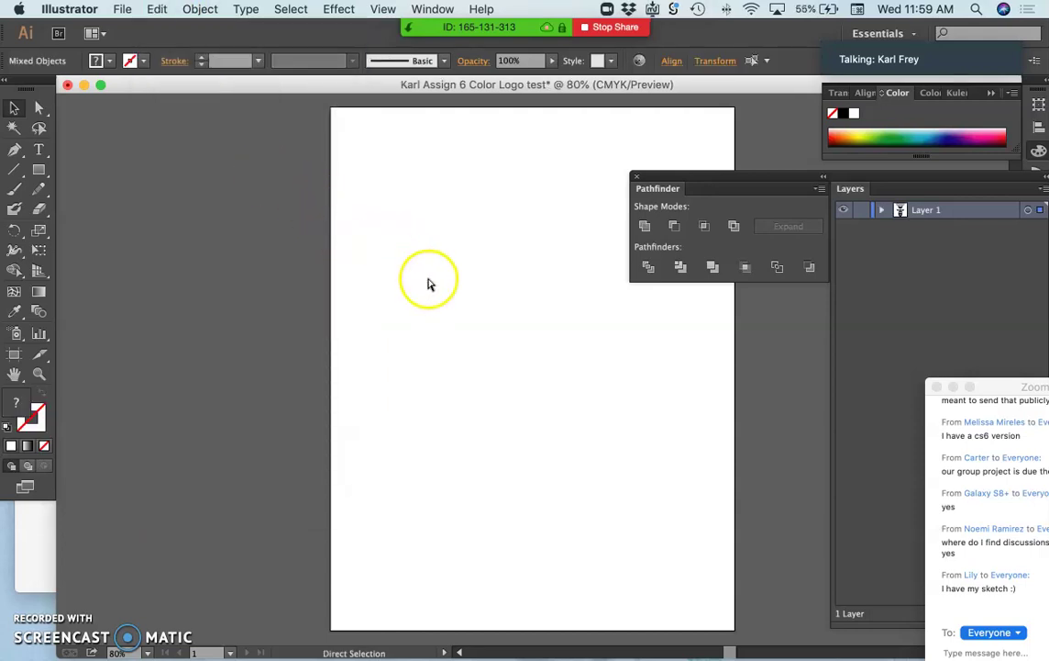
{"action": "key", "text": "super+minus"}
{"action": "key", "text": "super+minus"}
{"action": "key", "text": "v"}
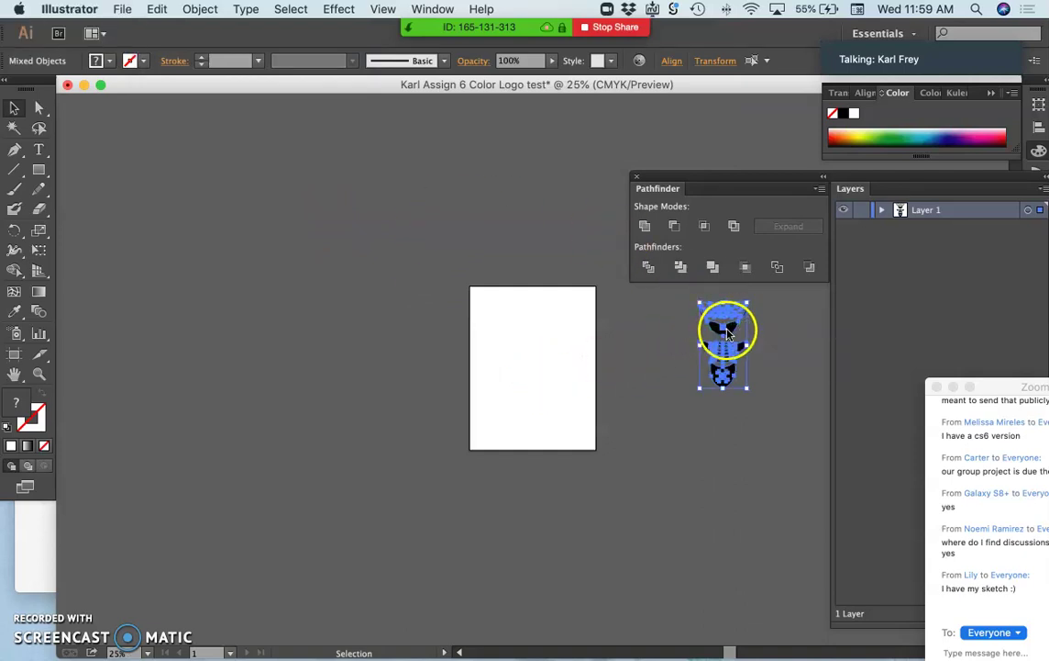
{"action": "left_click_drag", "start_coordinate": [730, 329], "coordinate": [543, 351]}
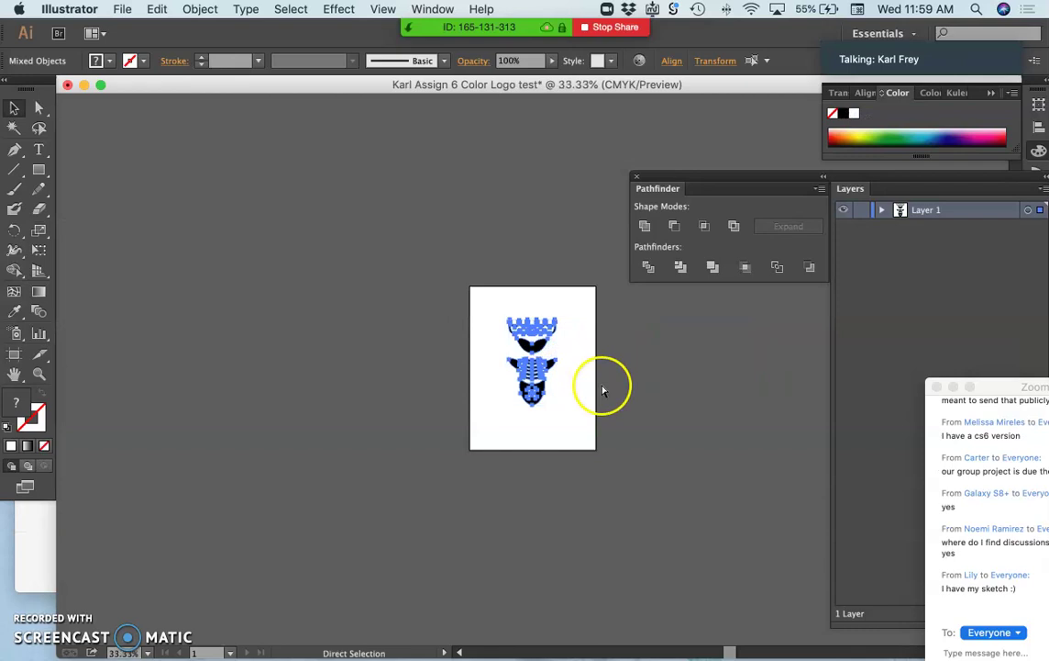
- Zoom to 150% and marquee-select every shape of the fish logo
{"action": "key", "text": "super+equal"}
{"action": "key", "text": "super+equal"}
{"action": "key", "text": "super+equal"}
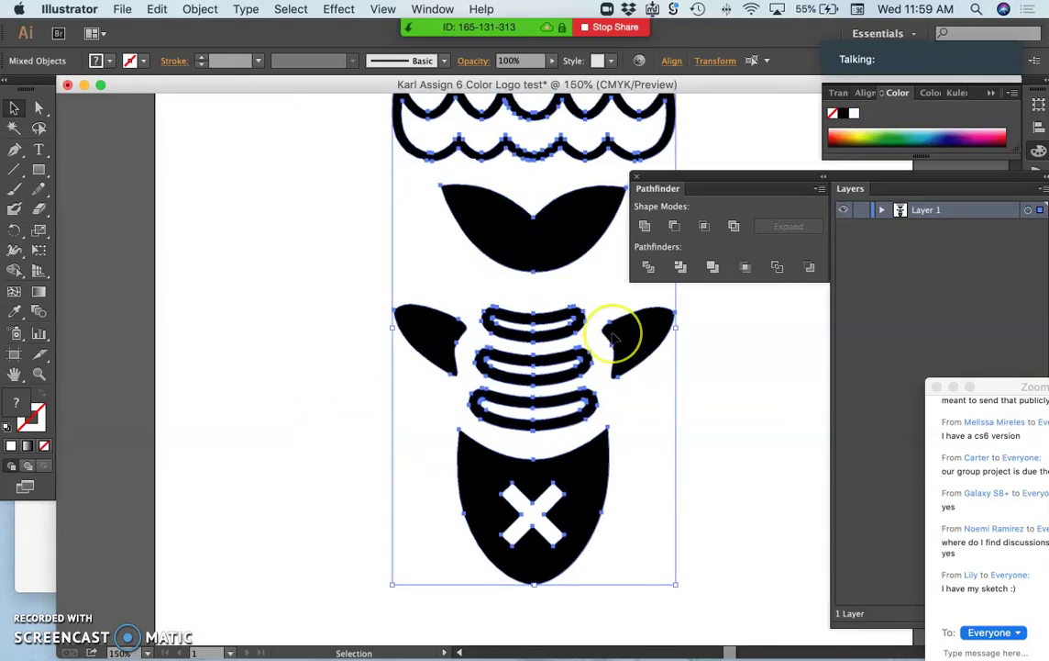
{"action": "scroll", "coordinate": [613, 338], "scroll_direction": "right", "scroll_amount": 5}
{"action": "scroll", "coordinate": [613, 337], "scroll_direction": "up", "scroll_amount": 2}
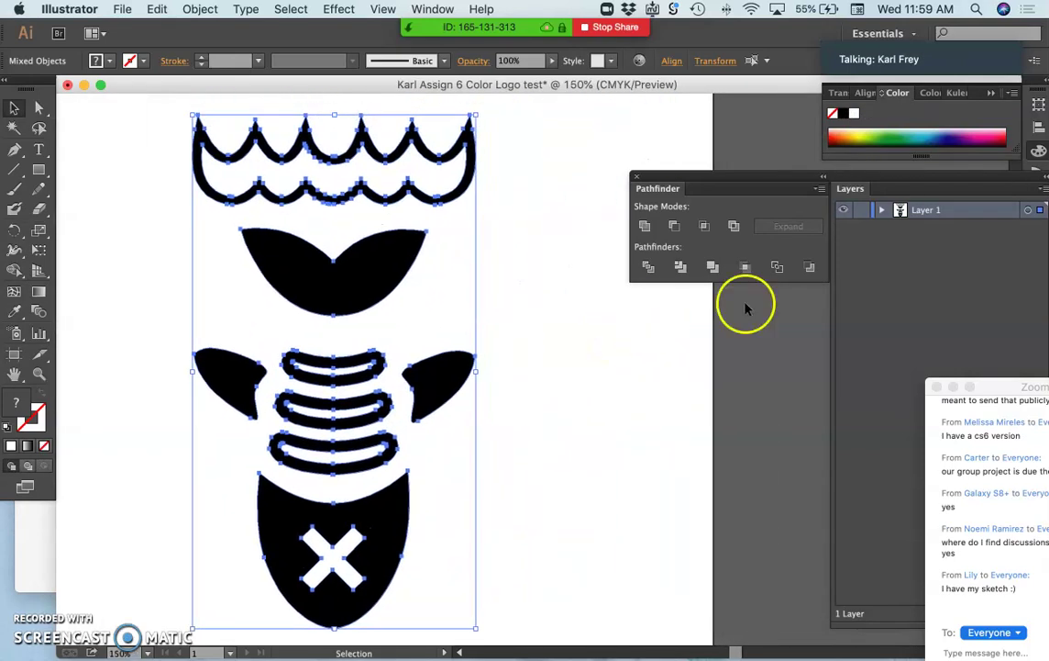
{"action": "left_click", "coordinate": [883, 313]}
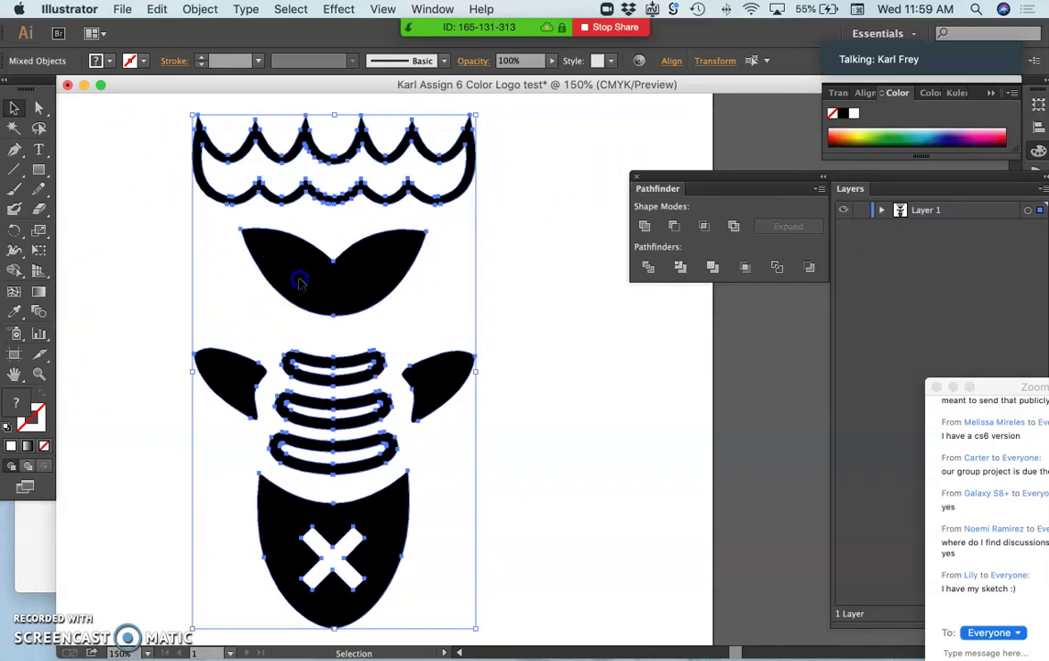
{"action": "left_click", "coordinate": [550, 211]}
{"action": "left_click_drag", "start_coordinate": [499, 111], "coordinate": [122, 569]}
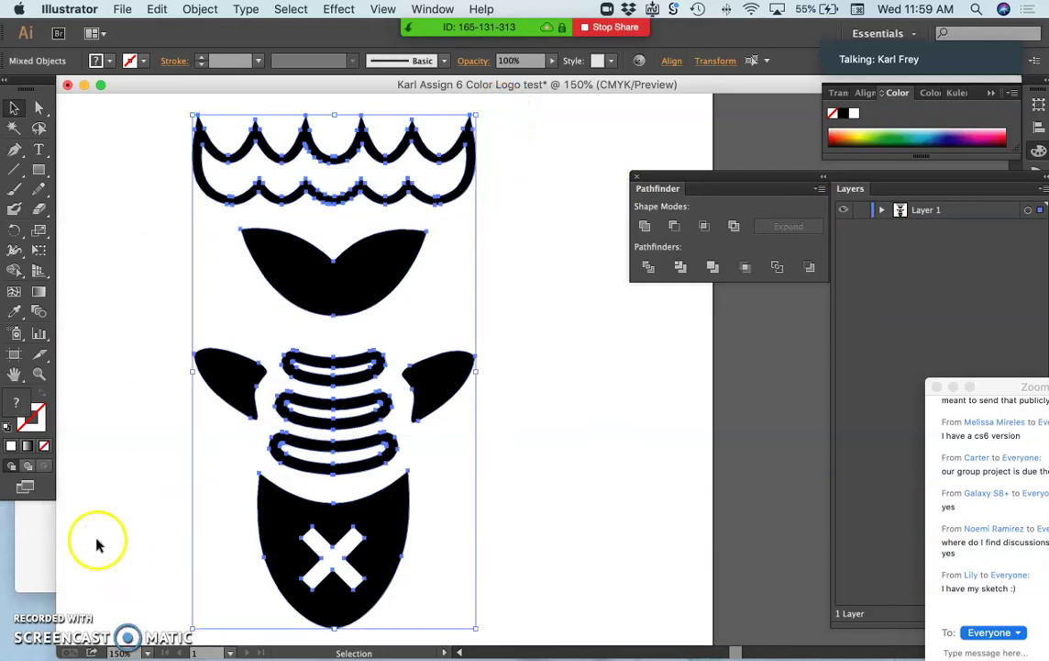
{"action": "left_click", "coordinate": [107, 62]}
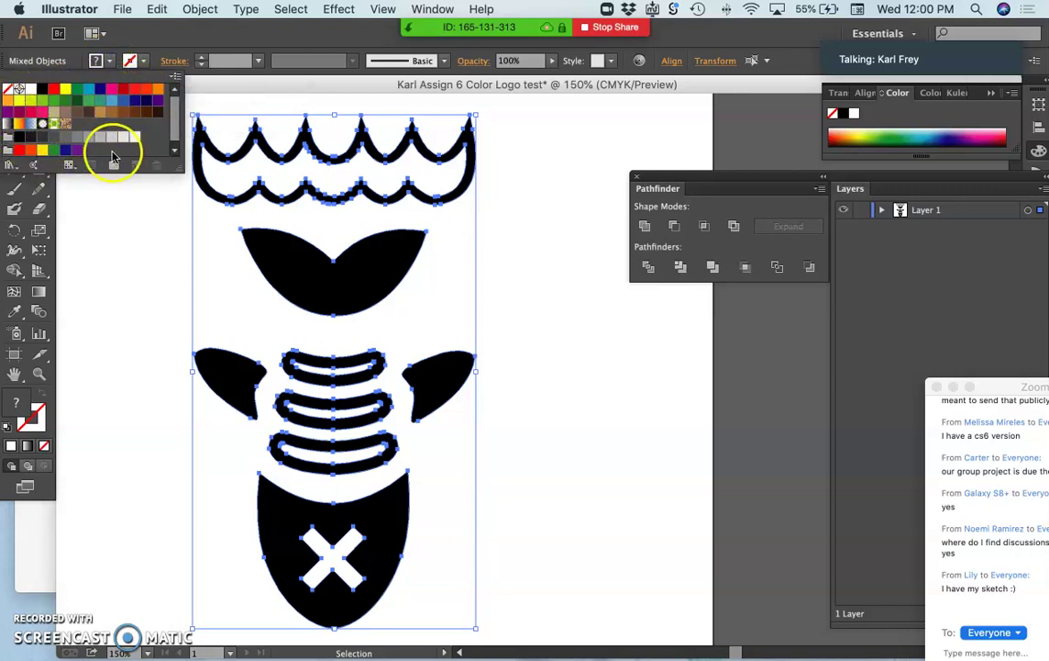
{"action": "left_click", "coordinate": [55, 90]}
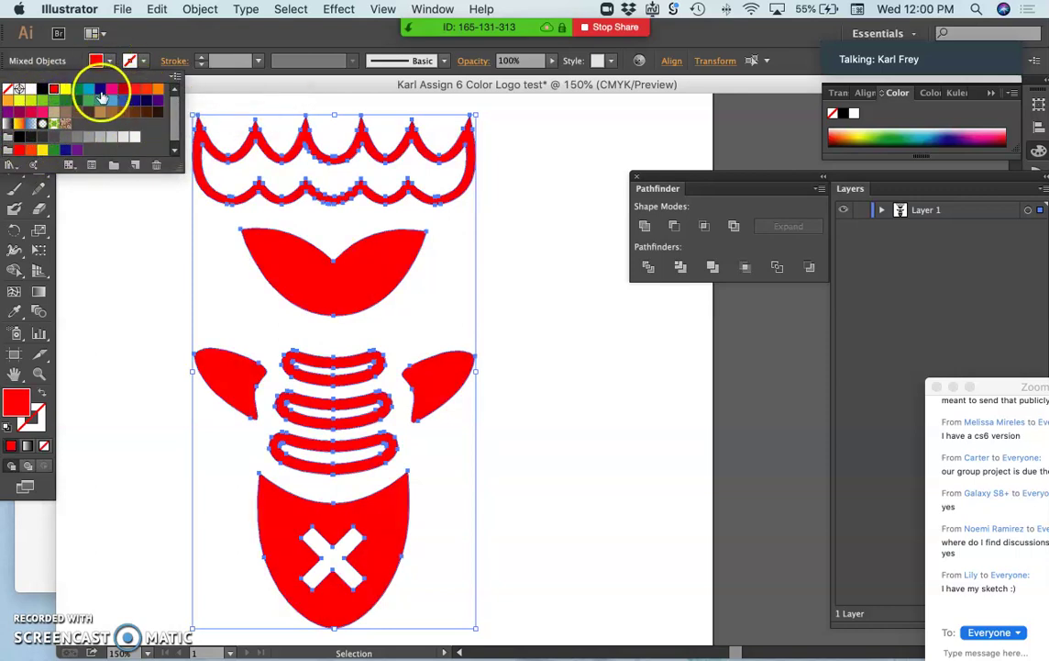
{"action": "left_click", "coordinate": [88, 89]}
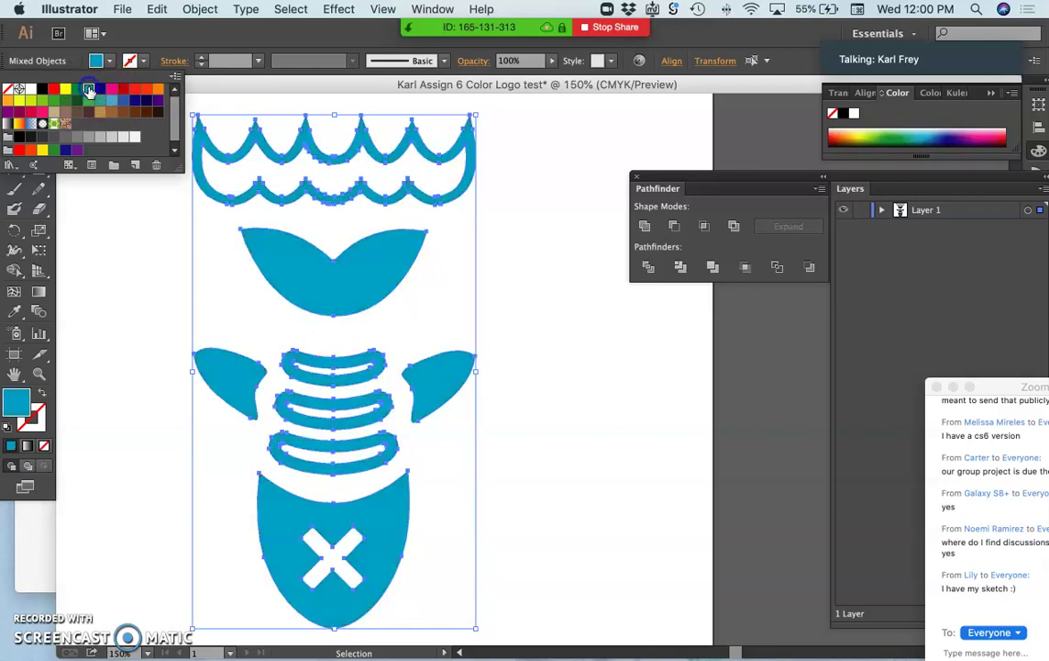
{"action": "left_click", "coordinate": [46, 112]}
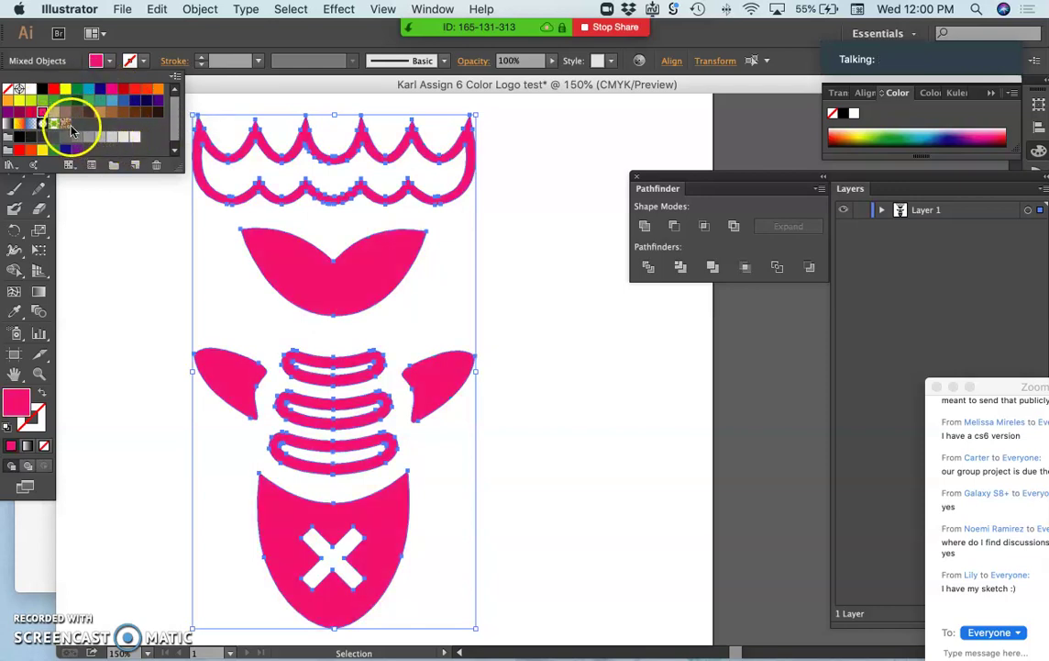
{"action": "left_click", "coordinate": [65, 125]}
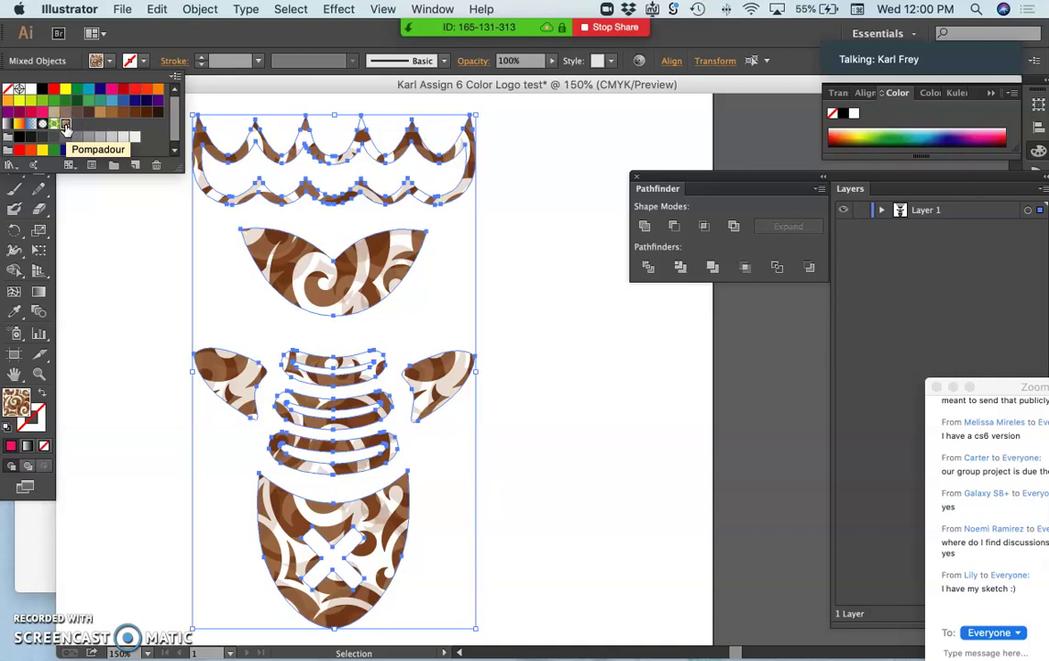
{"action": "left_click", "coordinate": [55, 126]}
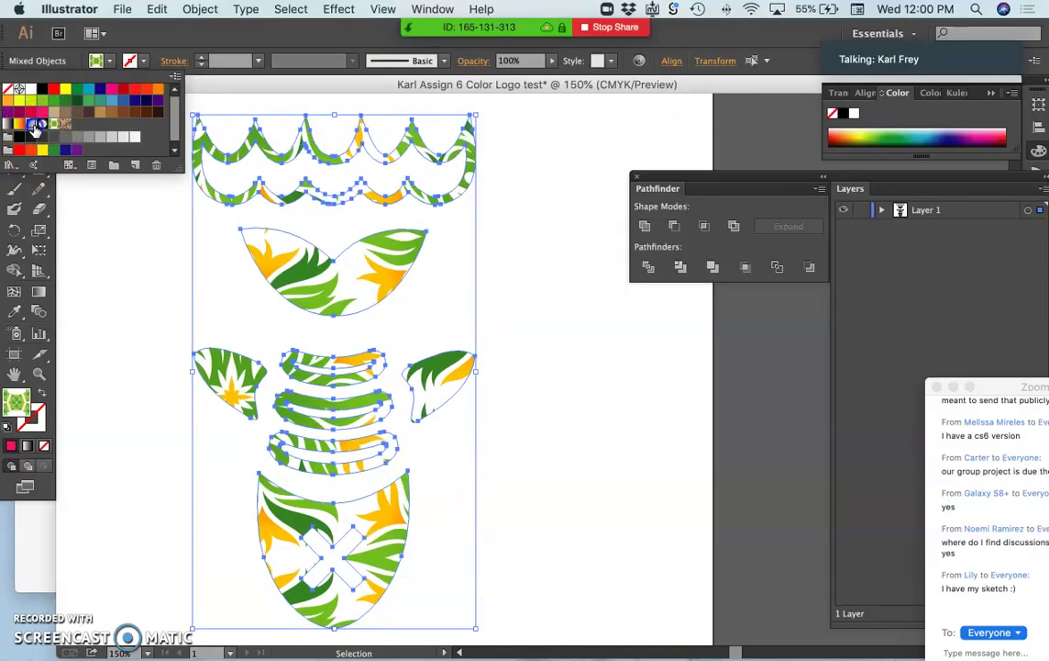
{"action": "left_click", "coordinate": [35, 128]}
{"action": "left_click", "coordinate": [20, 124]}
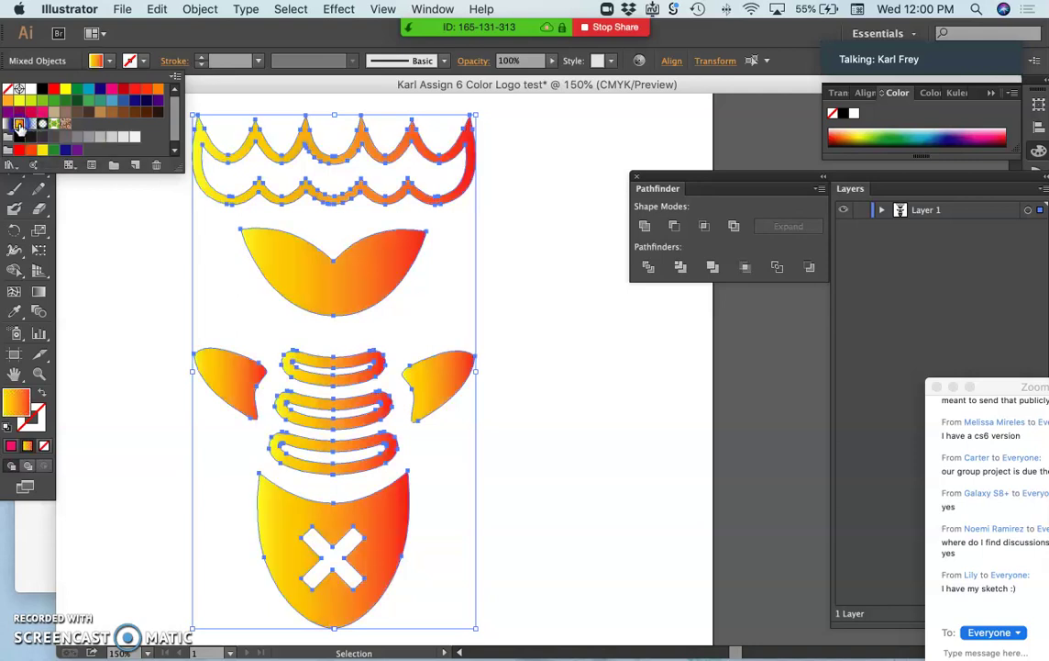
{"action": "left_click", "coordinate": [60, 134]}
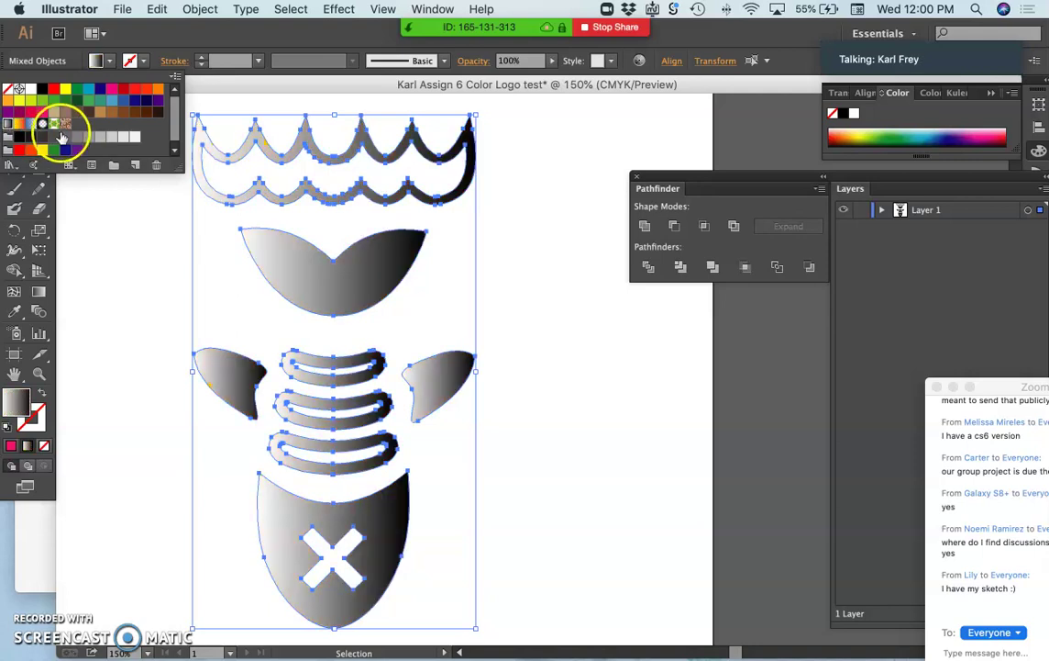
{"action": "left_click", "coordinate": [112, 101]}
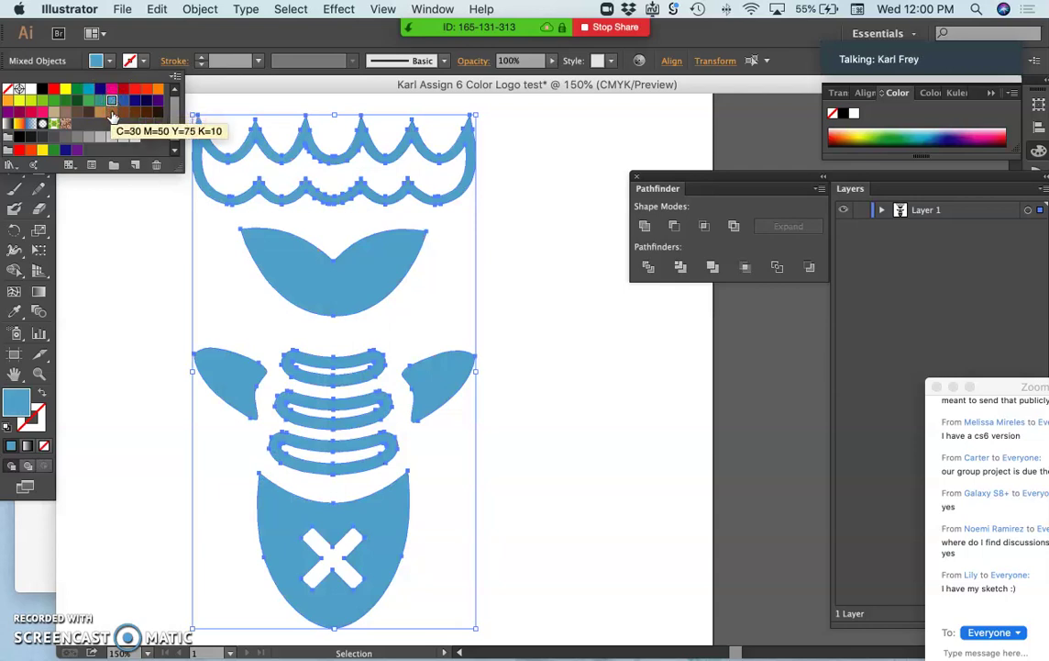
{"action": "left_click", "coordinate": [99, 87]}
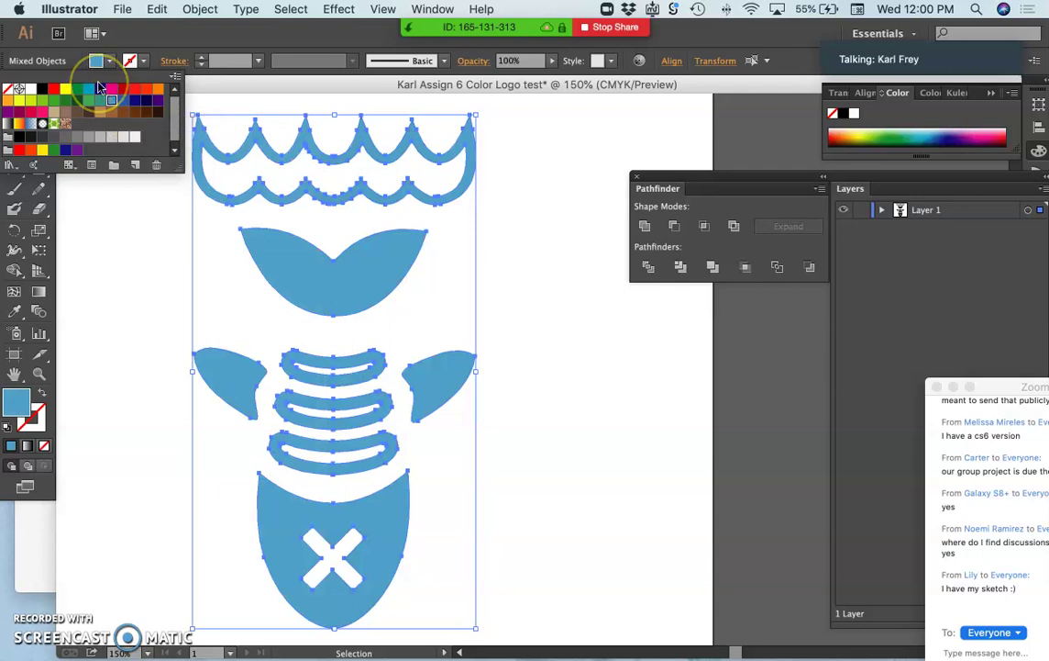
{"action": "left_click", "coordinate": [40, 88]}
{"action": "left_click", "coordinate": [501, 300]}
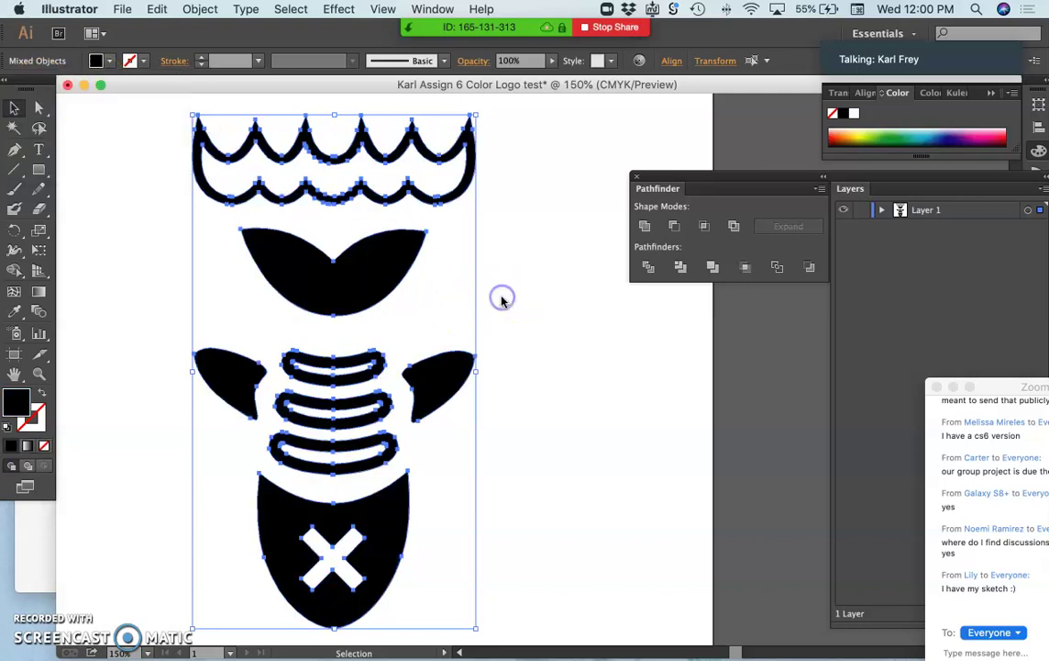
{"action": "left_click", "coordinate": [546, 271]}
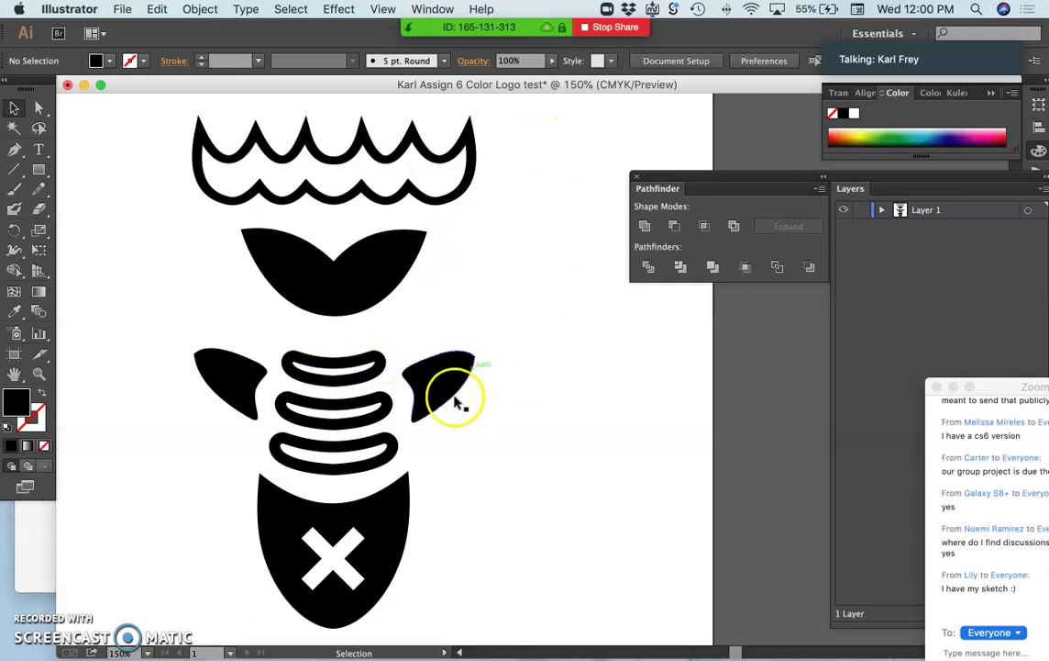
{"action": "left_click", "coordinate": [400, 529]}
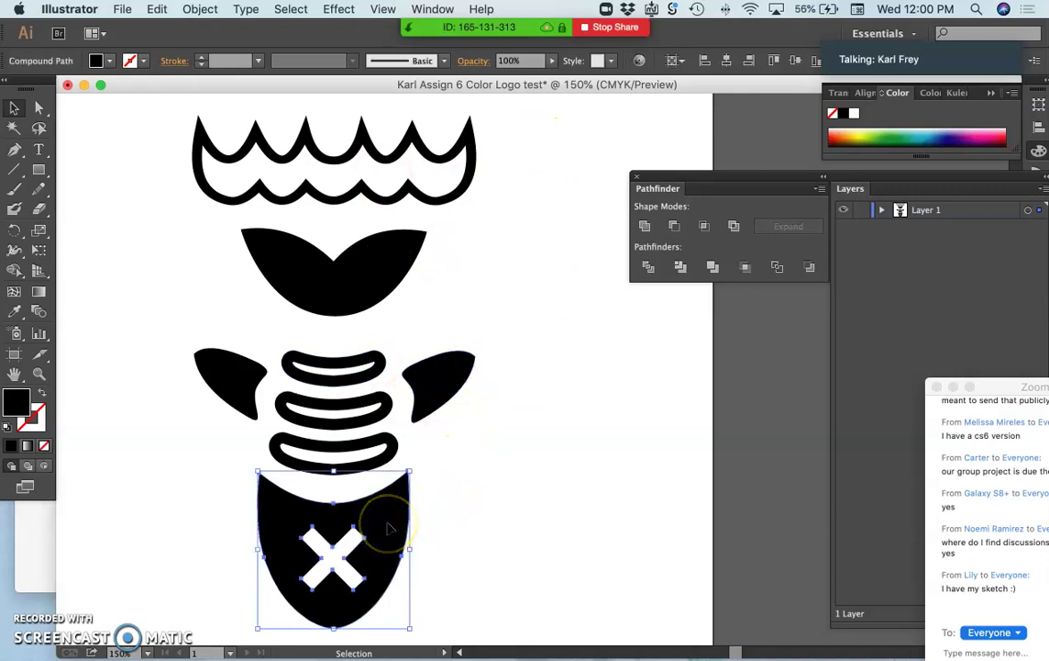
- Colour the shield dark navy and the bottom rib a lighter blue from the spectrum
{"action": "left_click", "coordinate": [935, 139]}
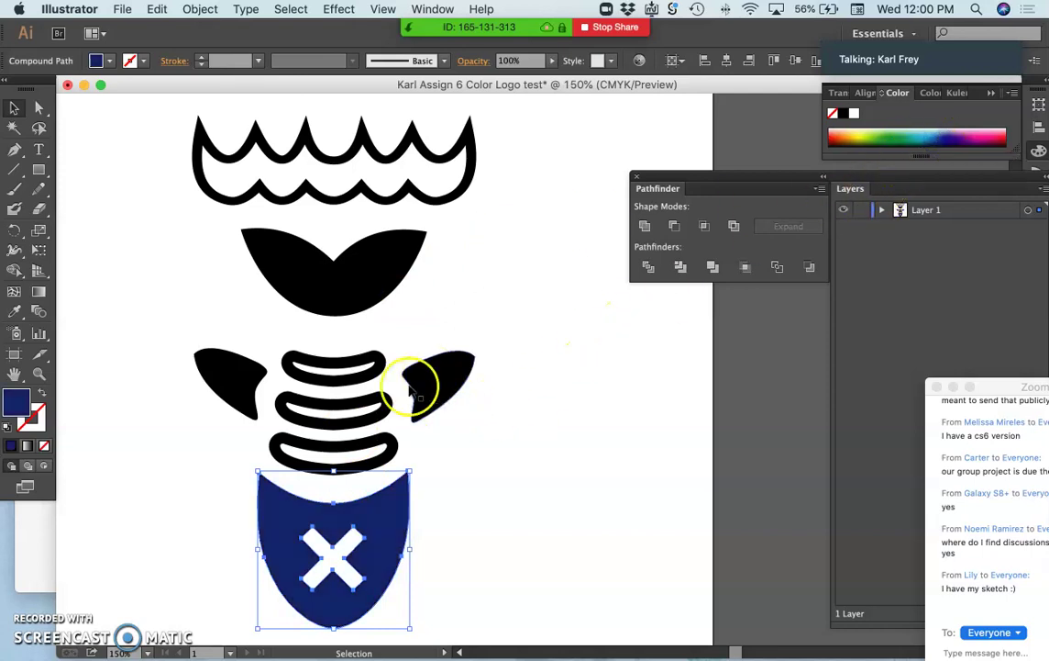
{"action": "left_click", "coordinate": [235, 385]}
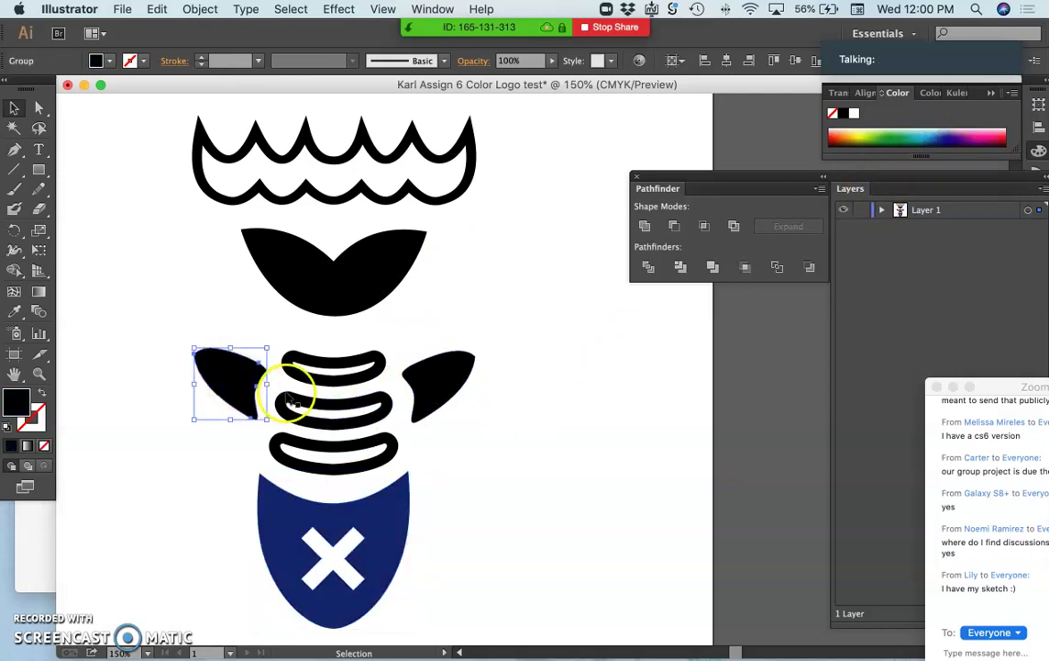
{"action": "left_click", "coordinate": [396, 449]}
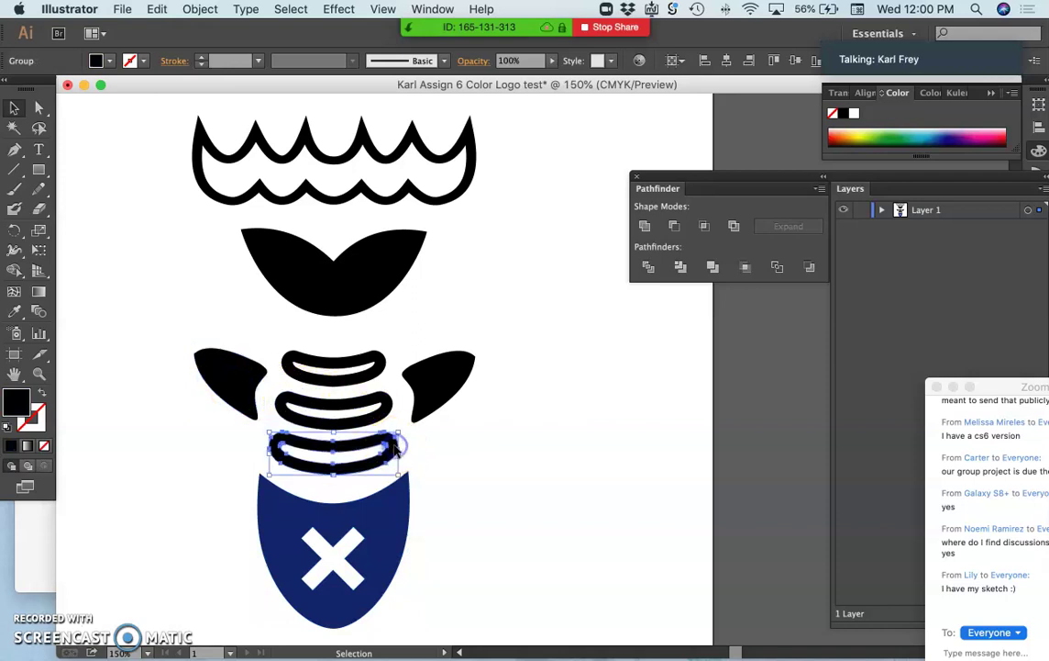
{"action": "left_click", "coordinate": [920, 138]}
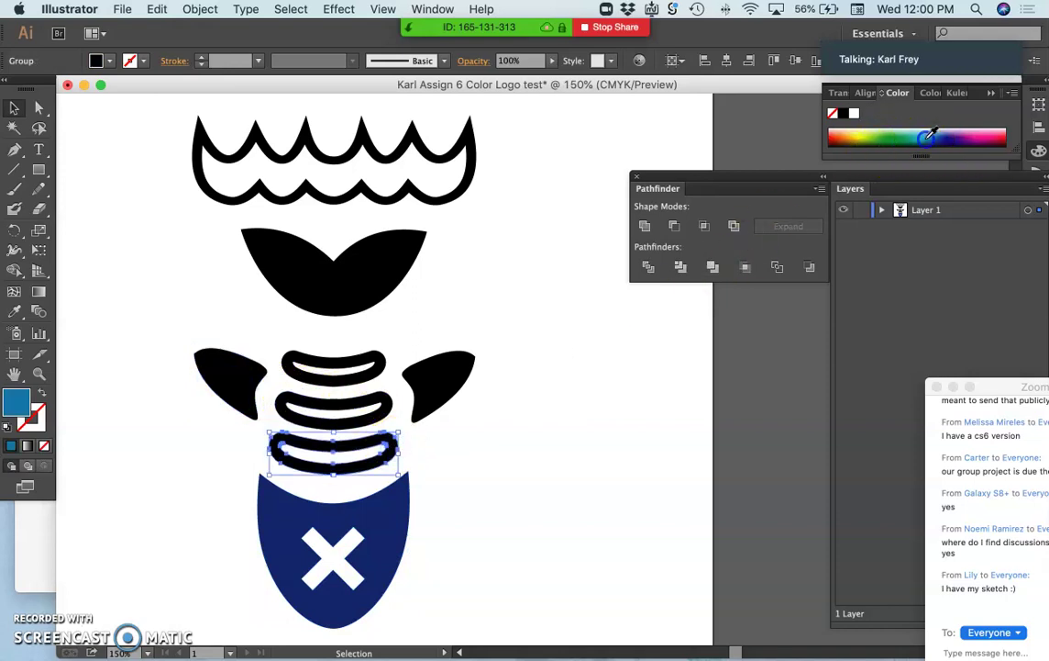
- Copy the bottom rib's blue onto the middle and top ribs with the Eyedropper
{"action": "left_click", "coordinate": [390, 404]}
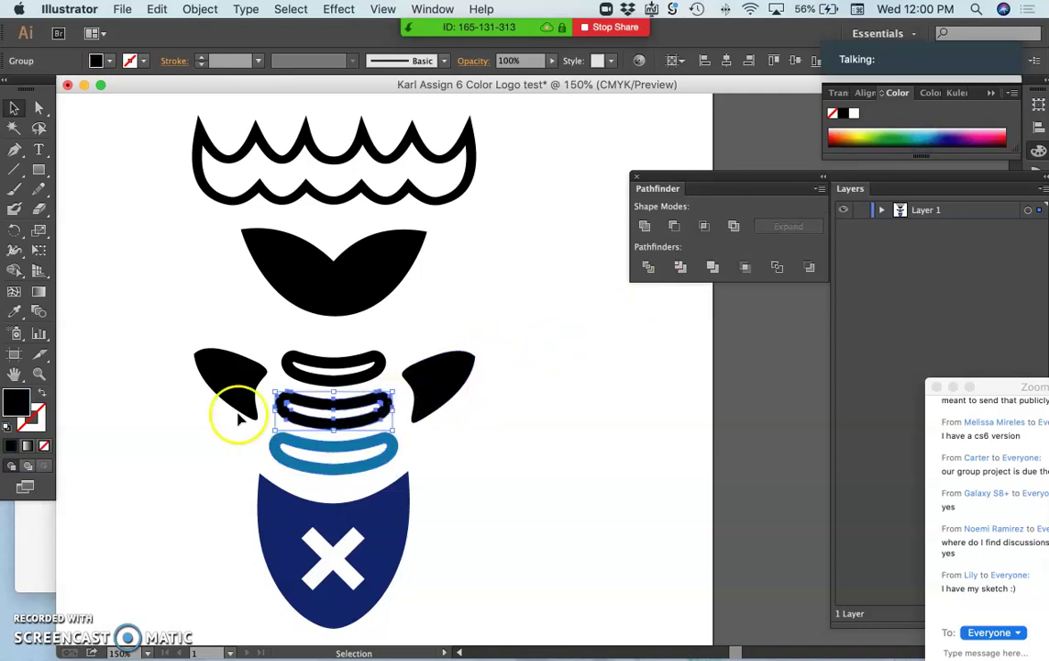
{"action": "left_click", "coordinate": [16, 311]}
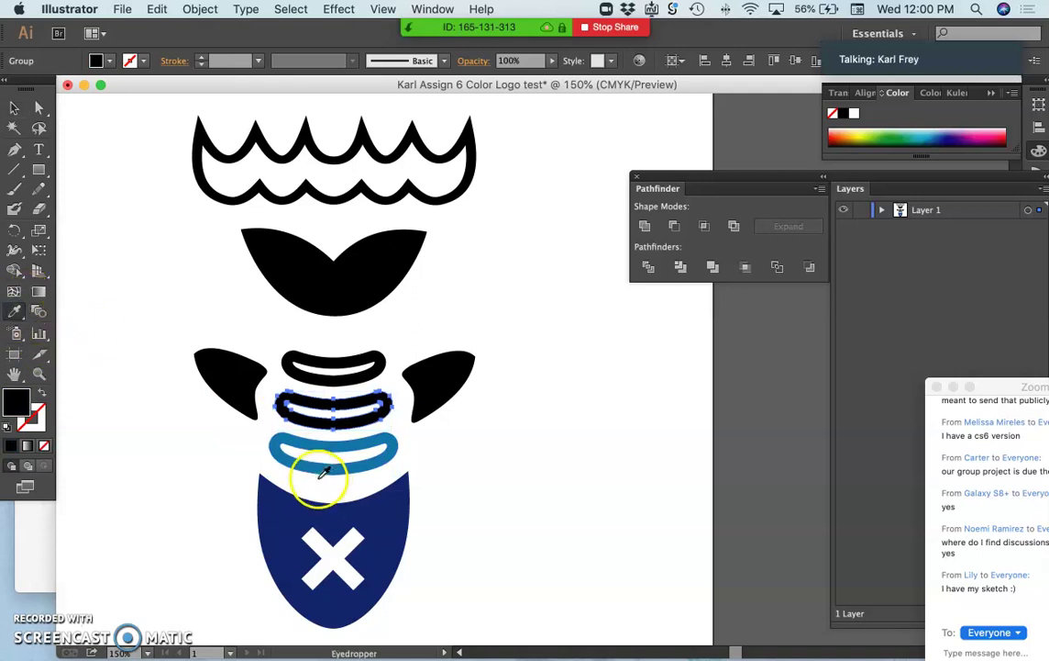
{"action": "left_click", "coordinate": [280, 447]}
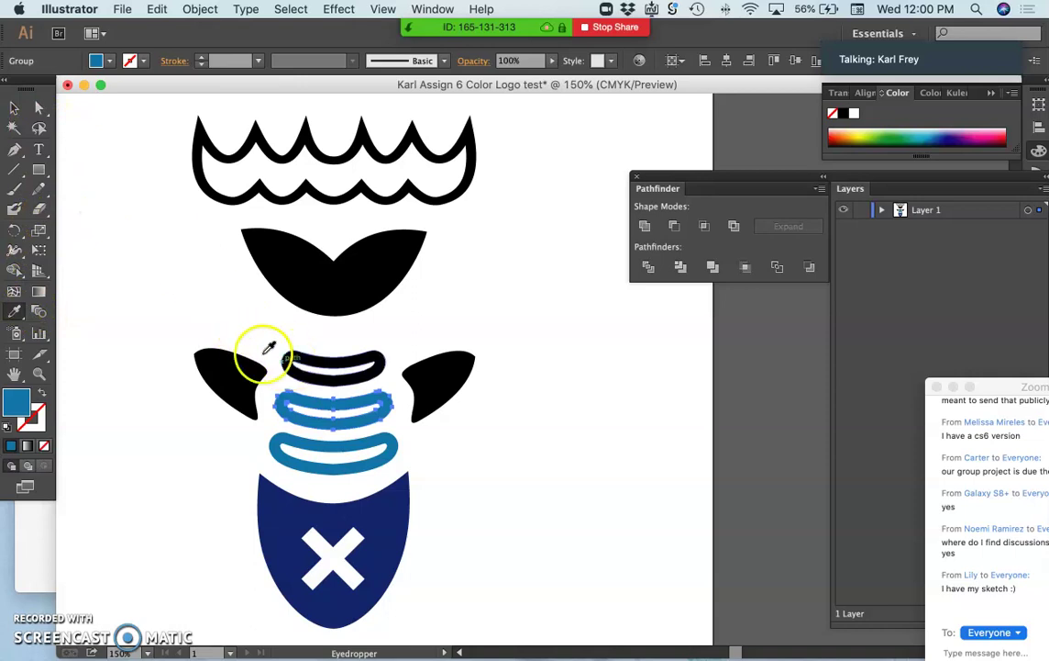
{"action": "left_click", "coordinate": [39, 107]}
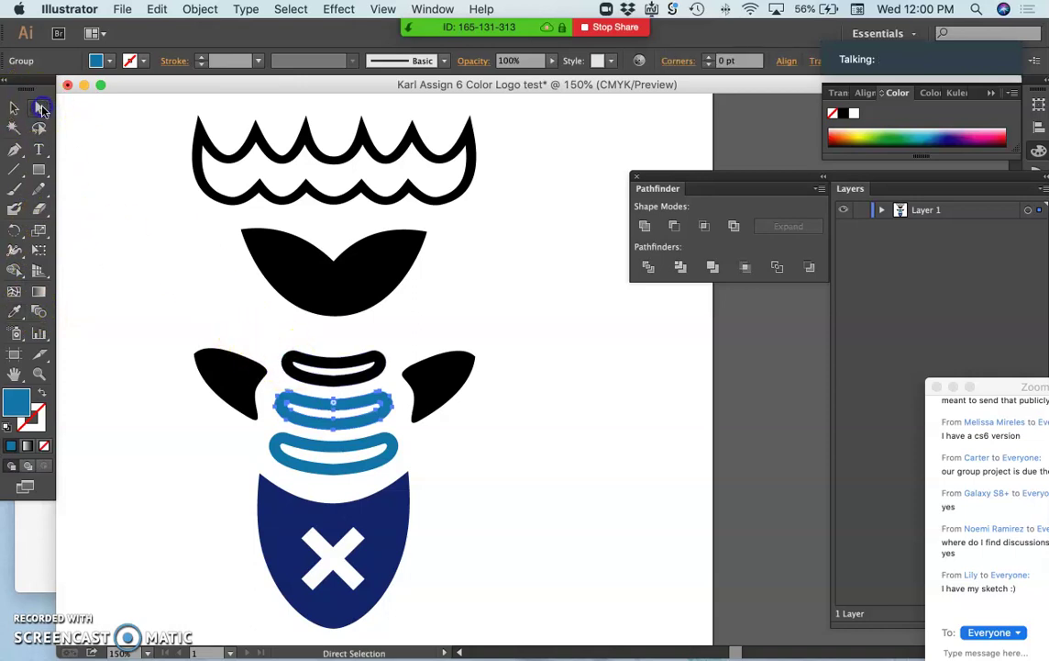
{"action": "left_click", "coordinate": [290, 358]}
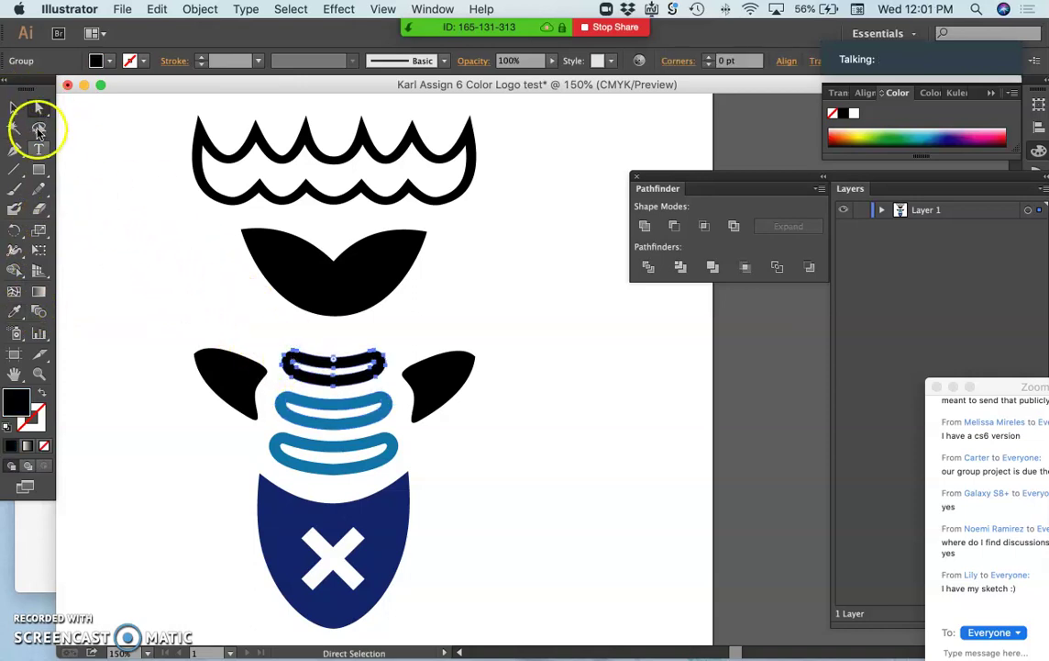
{"action": "left_click", "coordinate": [15, 107]}
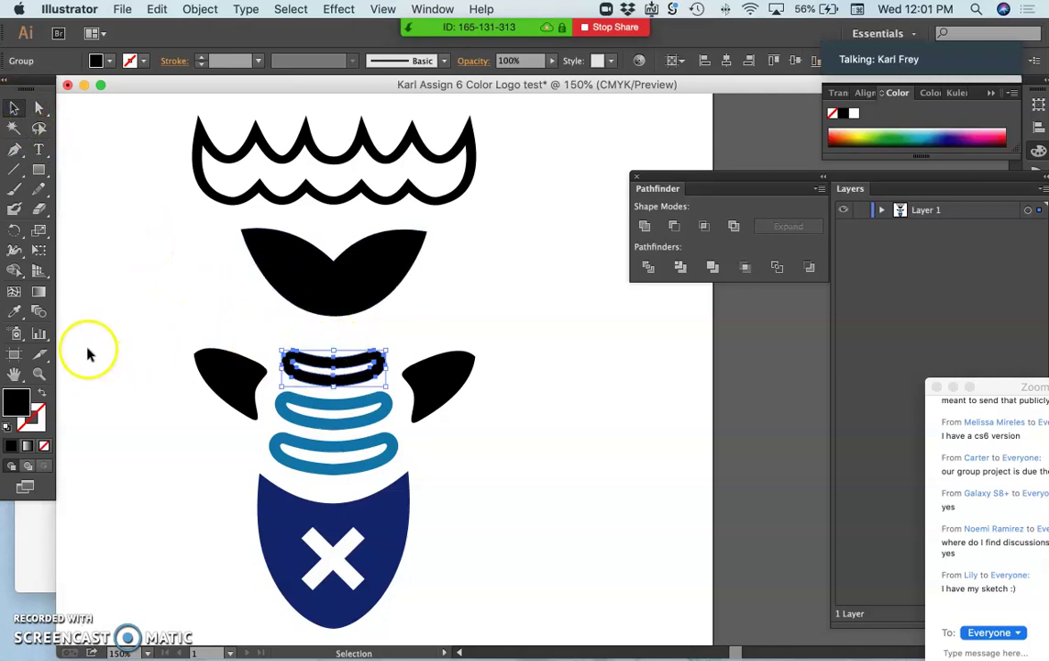
{"action": "left_click", "coordinate": [15, 312]}
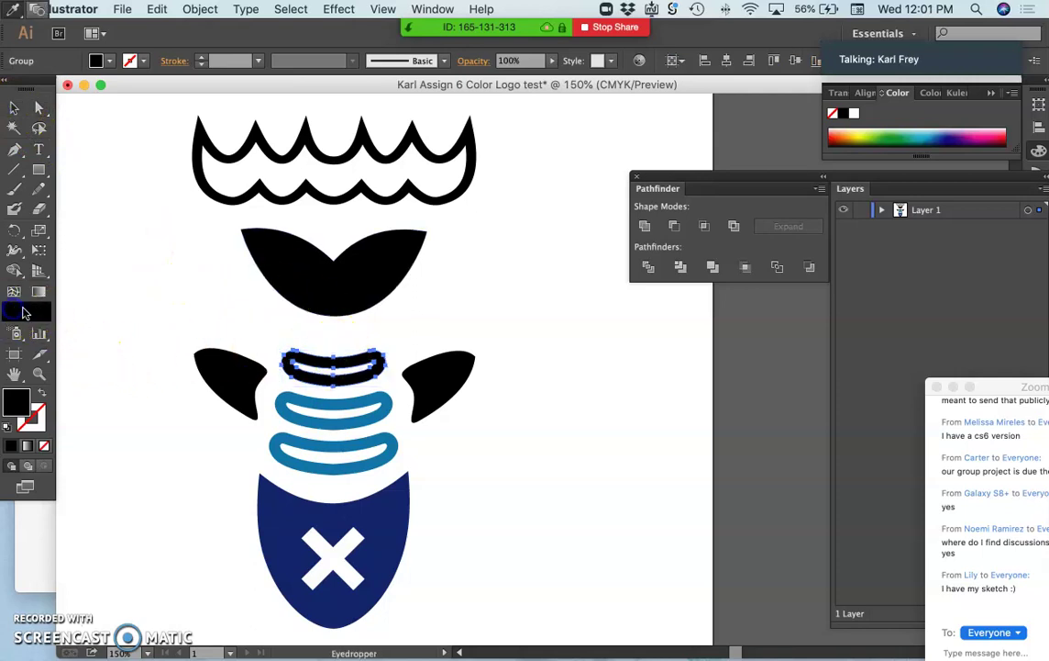
{"action": "left_click", "coordinate": [339, 444]}
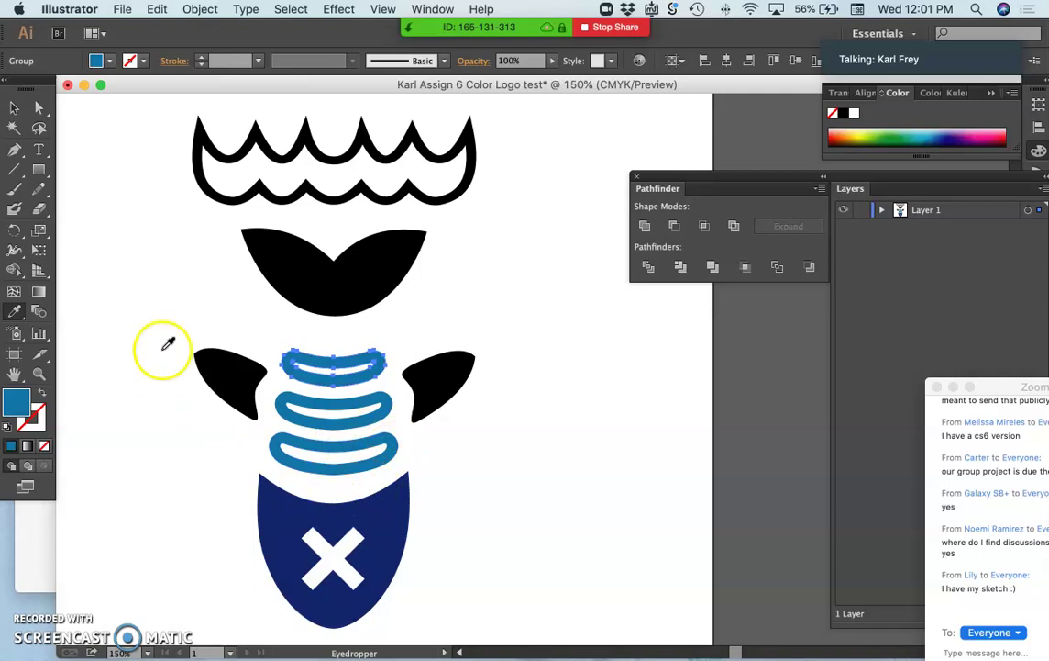
- Select both black fins and recolour them royal blue
{"action": "left_click", "coordinate": [13, 108]}
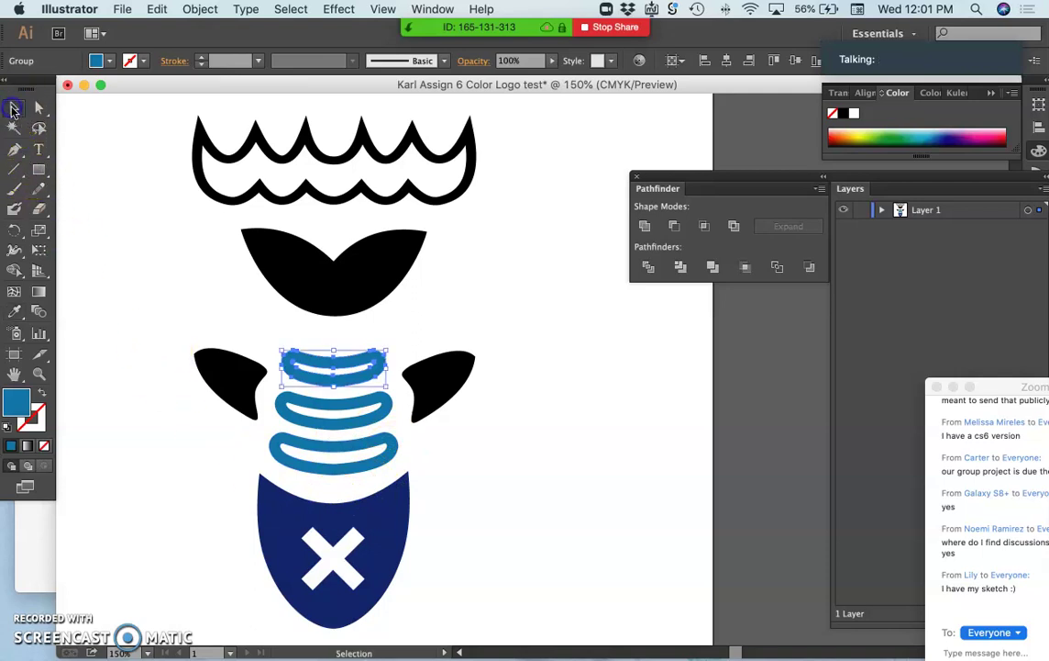
{"action": "left_click", "coordinate": [238, 380]}
{"action": "left_click", "coordinate": [437, 387], "text": "shift"}
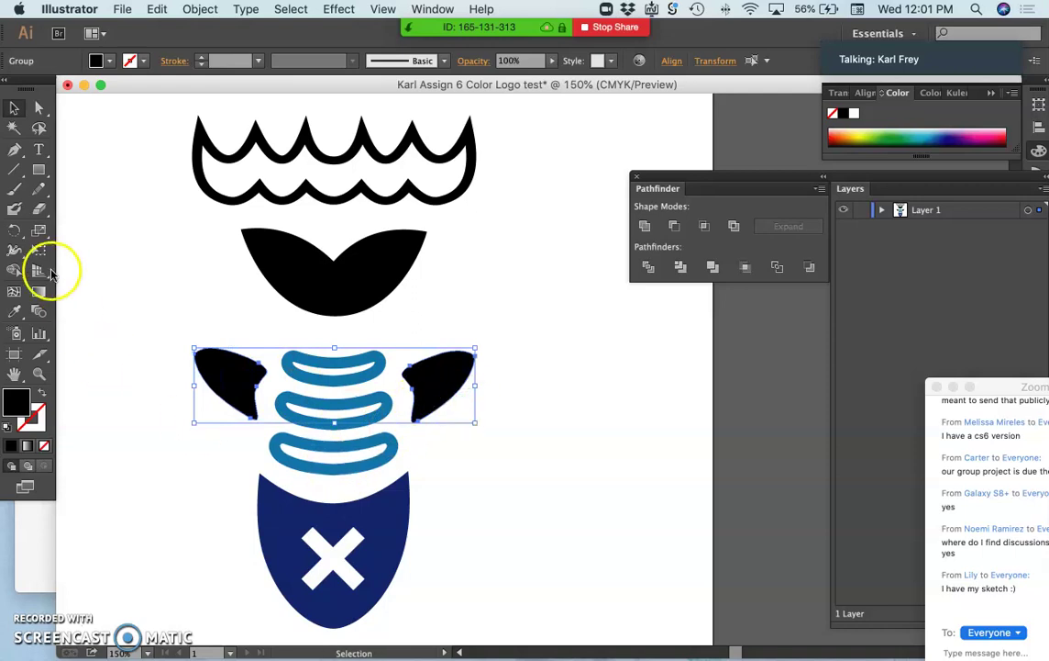
{"action": "left_click", "coordinate": [18, 312]}
{"action": "left_click", "coordinate": [277, 541]}
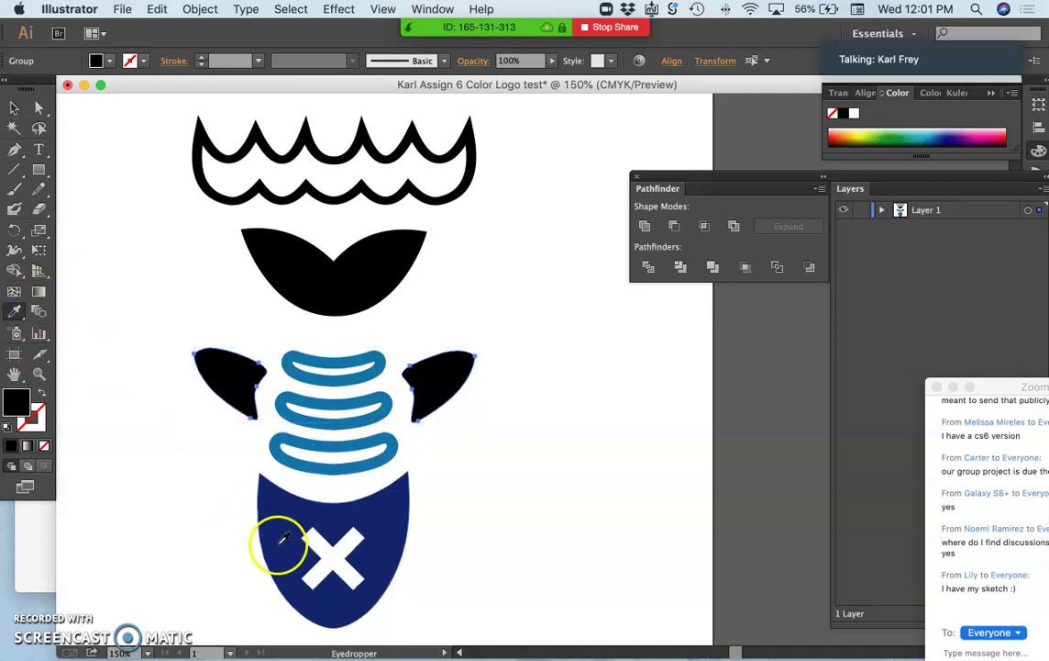
{"action": "left_click", "coordinate": [934, 131]}
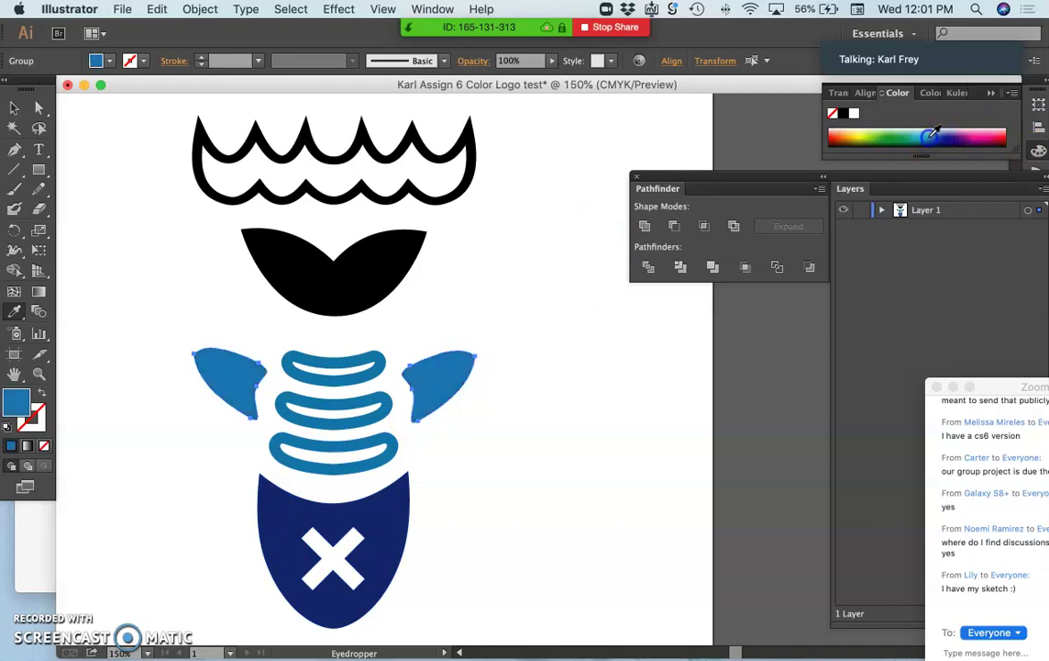
{"action": "left_click", "coordinate": [938, 135]}
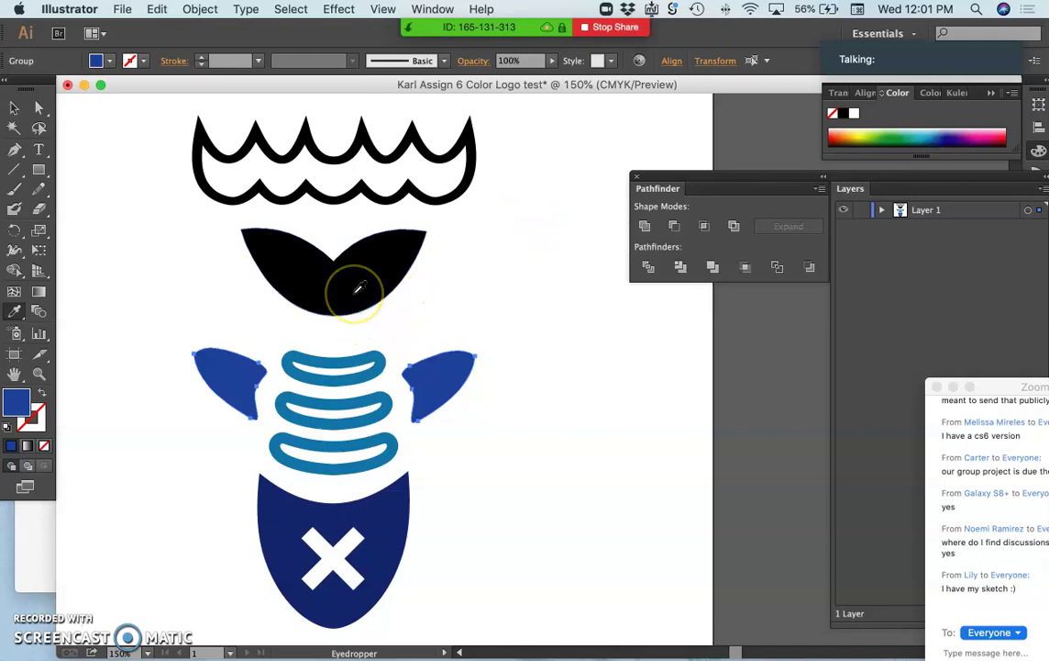
{"action": "left_click", "coordinate": [110, 250]}
- Give the black tail shape a medium blue fill
{"action": "left_click", "coordinate": [25, 108]}
{"action": "left_click", "coordinate": [290, 247]}
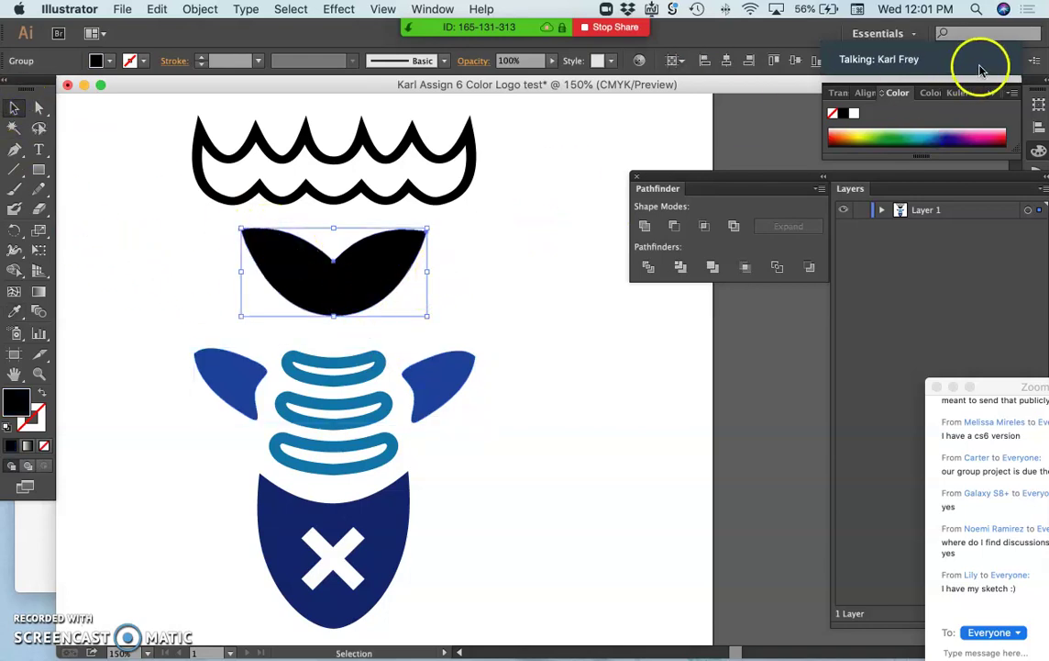
{"action": "left_click", "coordinate": [934, 134]}
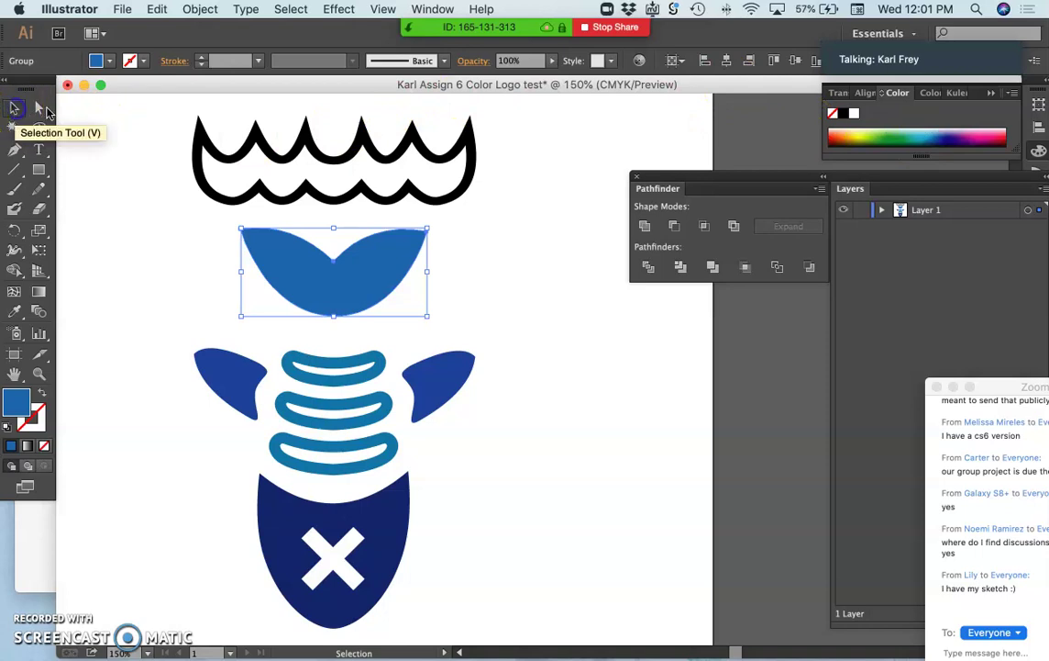
- Select the wave crown and give it a light cyan fill from the spectrum
{"action": "left_click", "coordinate": [202, 136]}
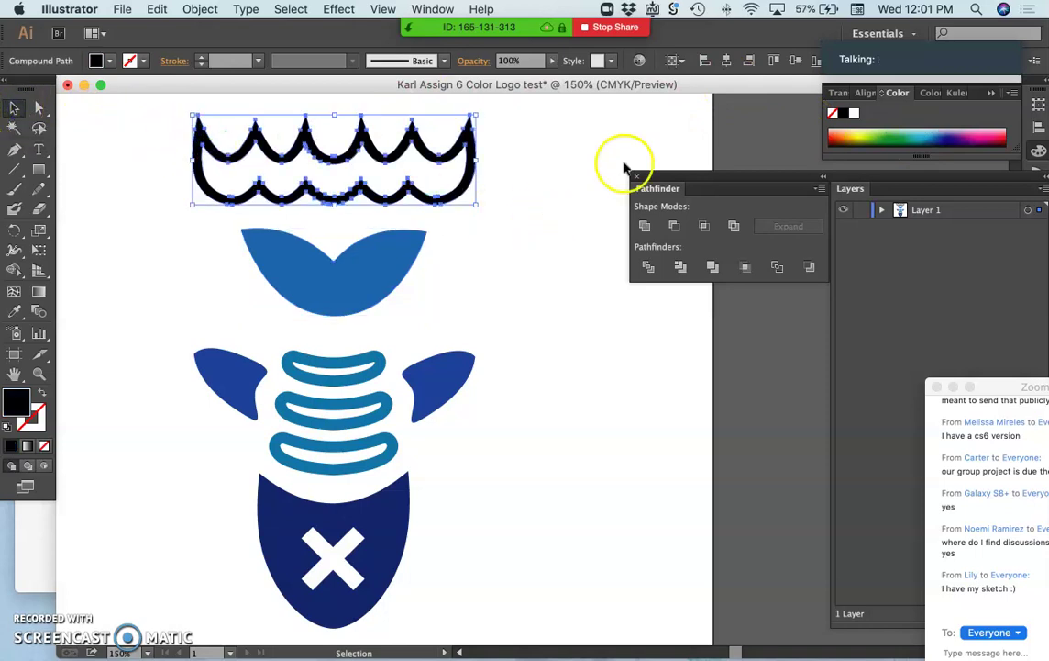
{"action": "left_click", "coordinate": [923, 133]}
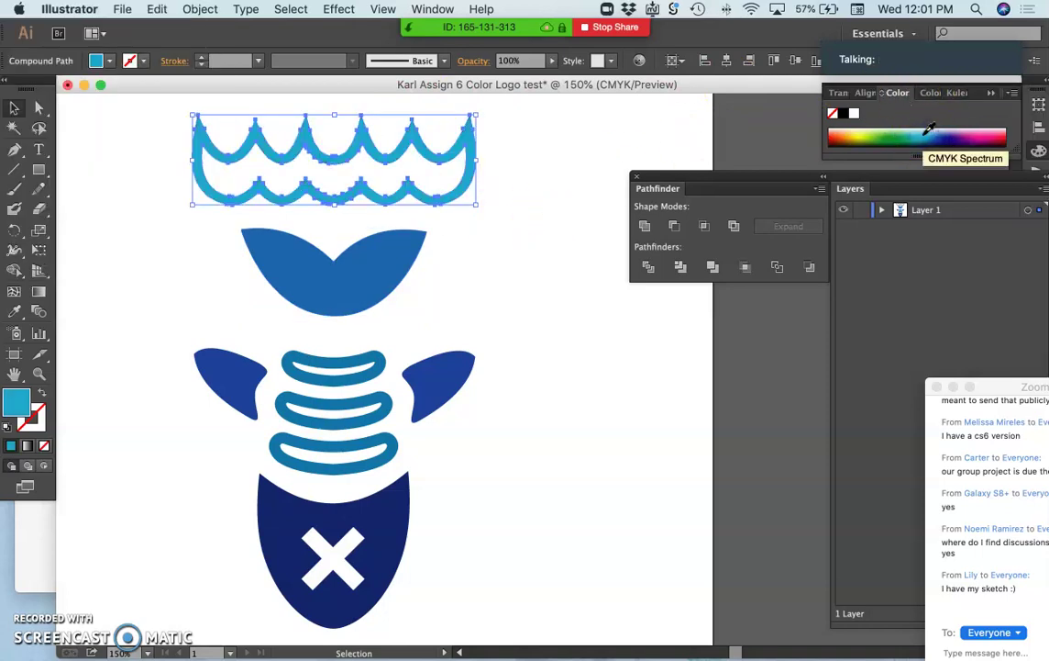
{"action": "left_click", "coordinate": [923, 134]}
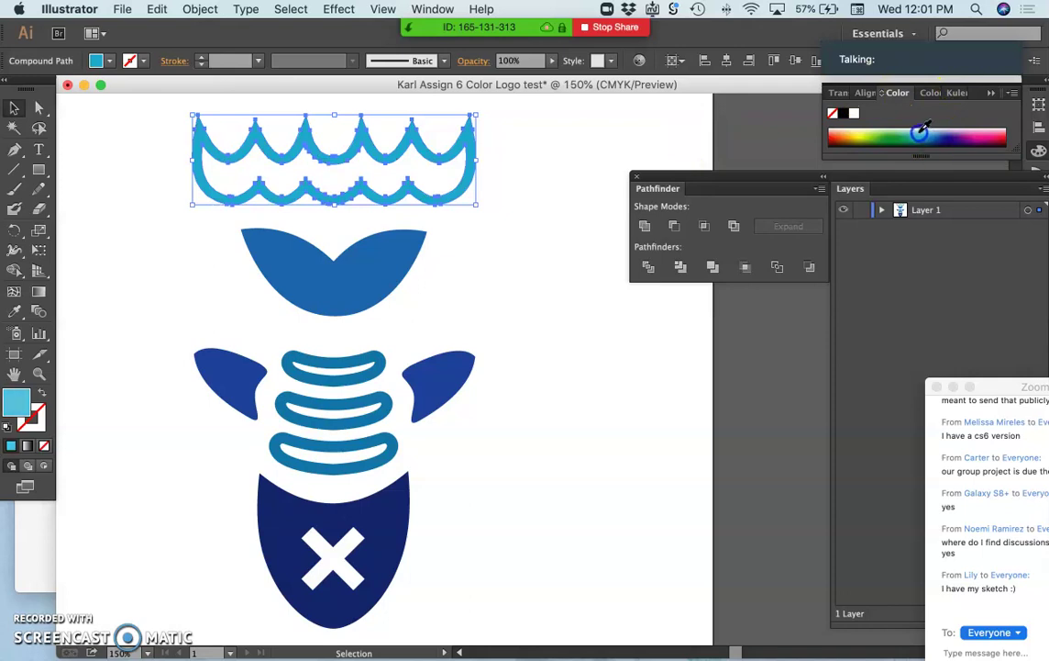
{"action": "left_click_drag", "start_coordinate": [923, 131], "coordinate": [925, 125]}
- Set the waves' fill to pale cyan B5E5E4 in the Color Picker with Only Web Colors off
{"action": "double_click", "coordinate": [16, 400]}
{"action": "left_click", "coordinate": [375, 230]}
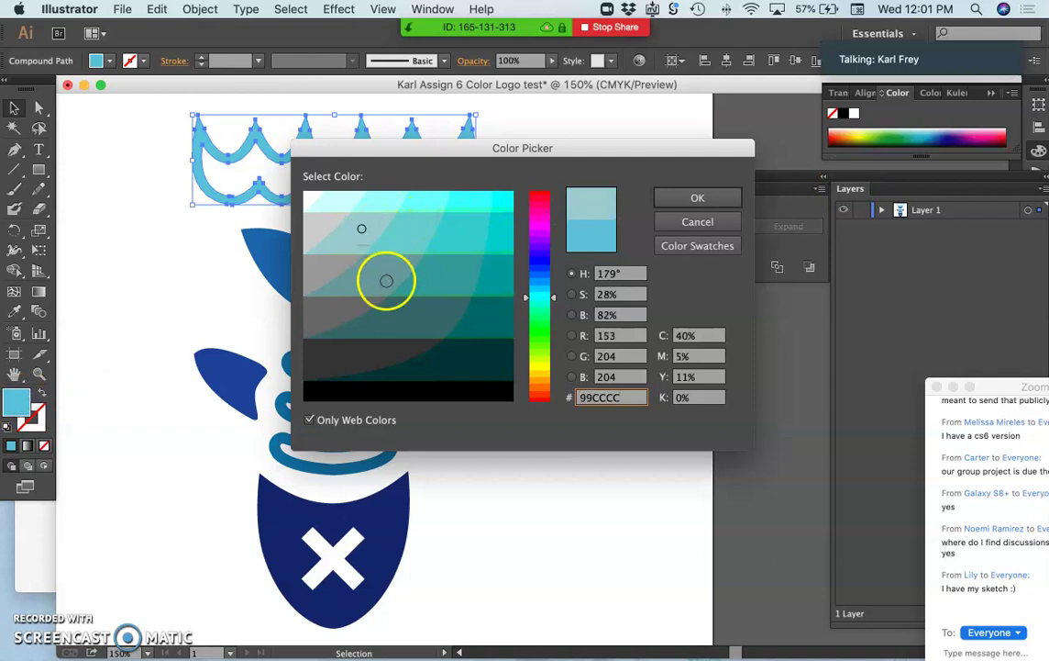
{"action": "left_click", "coordinate": [310, 420]}
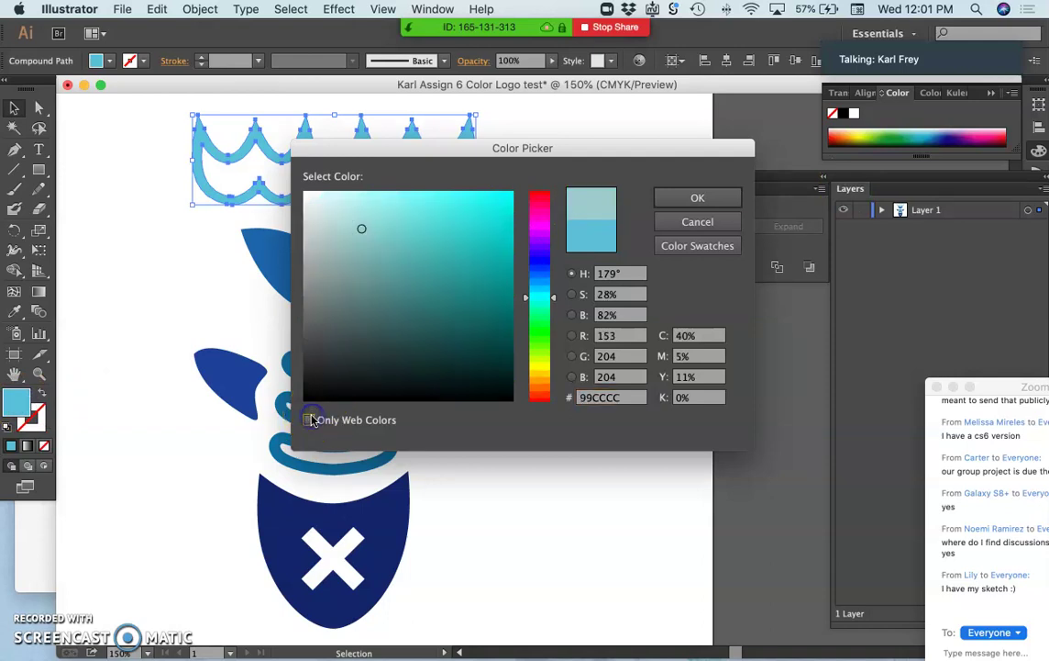
{"action": "left_click_drag", "start_coordinate": [375, 205], "coordinate": [352, 209]}
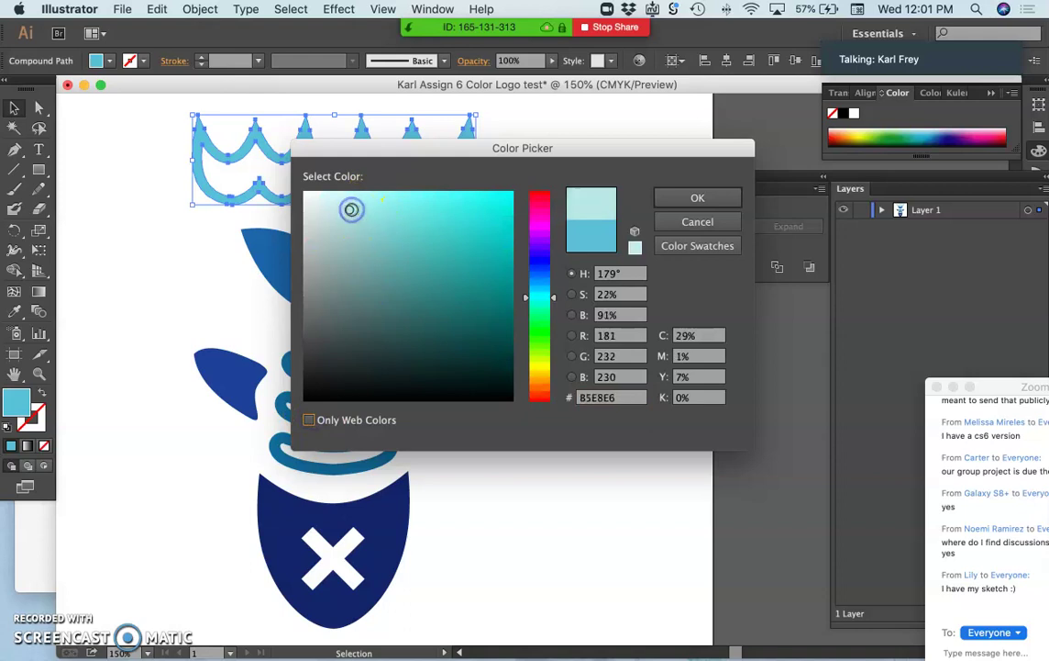
{"action": "left_click", "coordinate": [712, 200]}
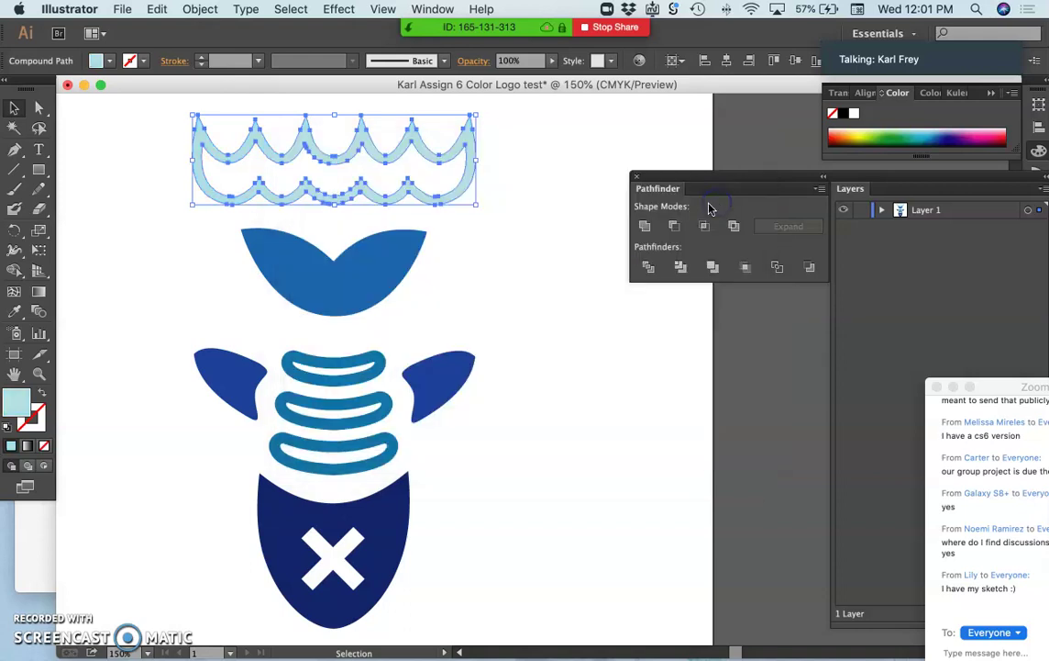
{"action": "left_click", "coordinate": [537, 248]}
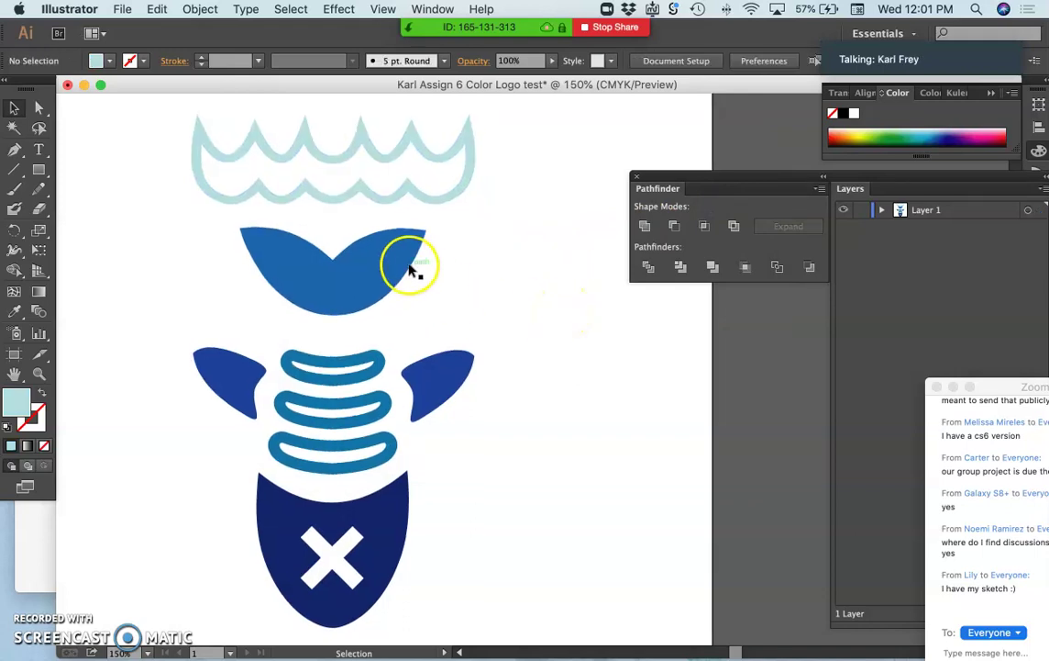
{"action": "key", "text": "super+minus"}
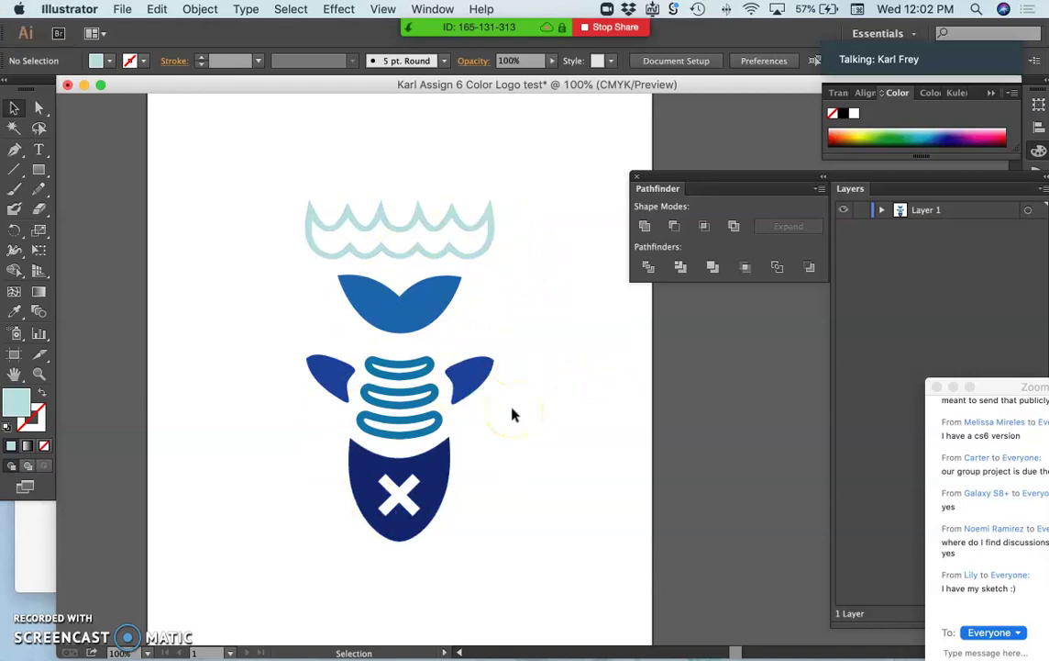
- Save to the Desktop as 'Karl Assign 6 Color Logo test.ai' with default Illustrator options
{"action": "left_click", "coordinate": [124, 11]}
{"action": "left_click", "coordinate": [140, 134]}
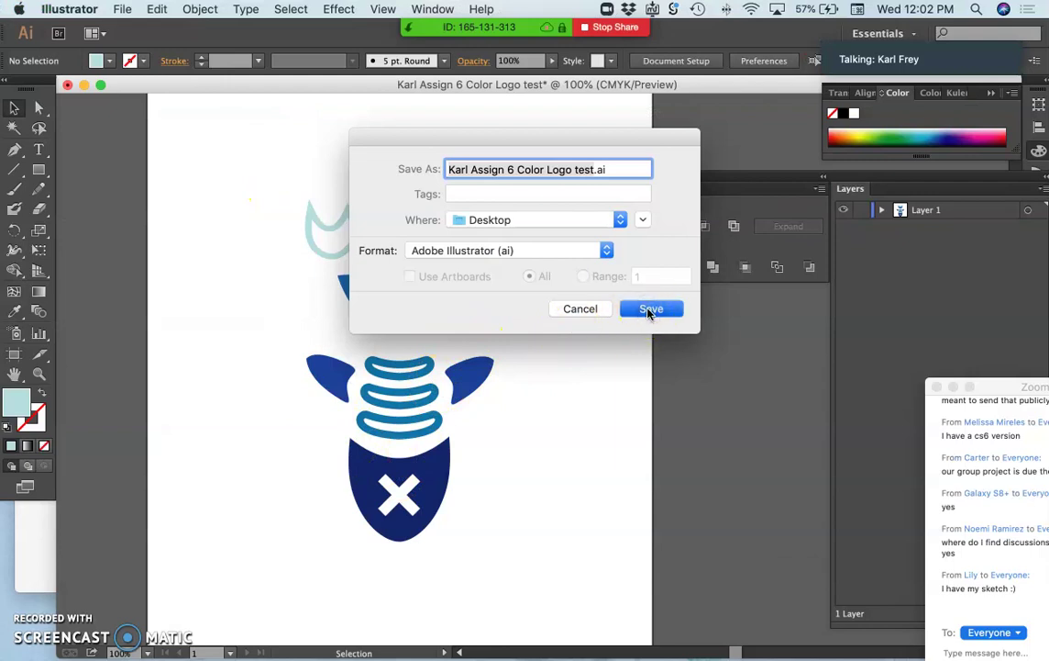
{"action": "left_click", "coordinate": [650, 309]}
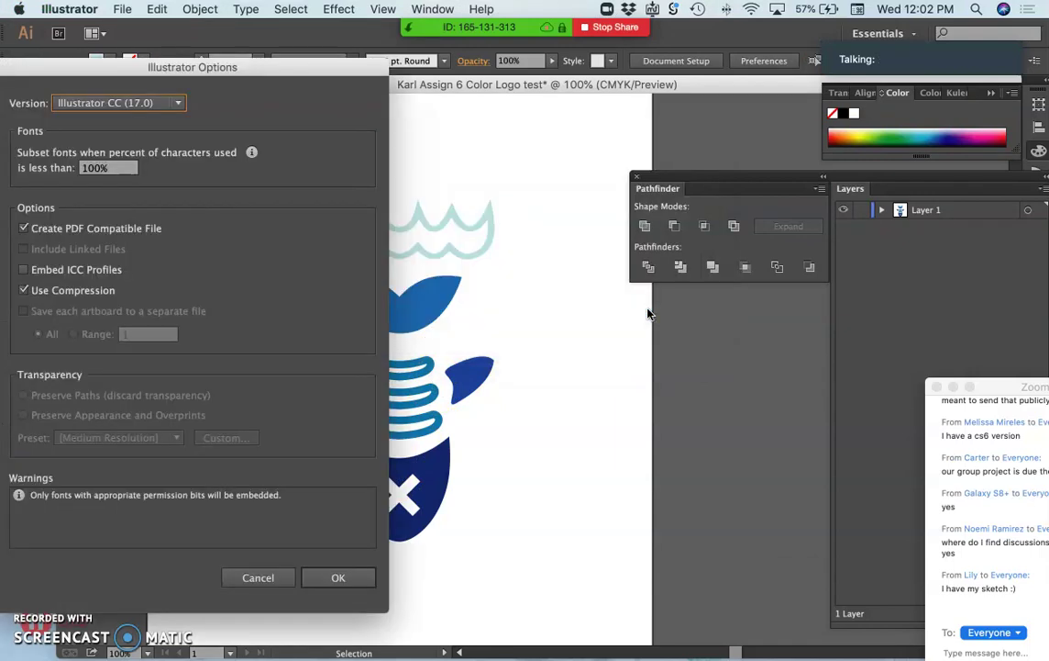
{"action": "left_click", "coordinate": [326, 577]}
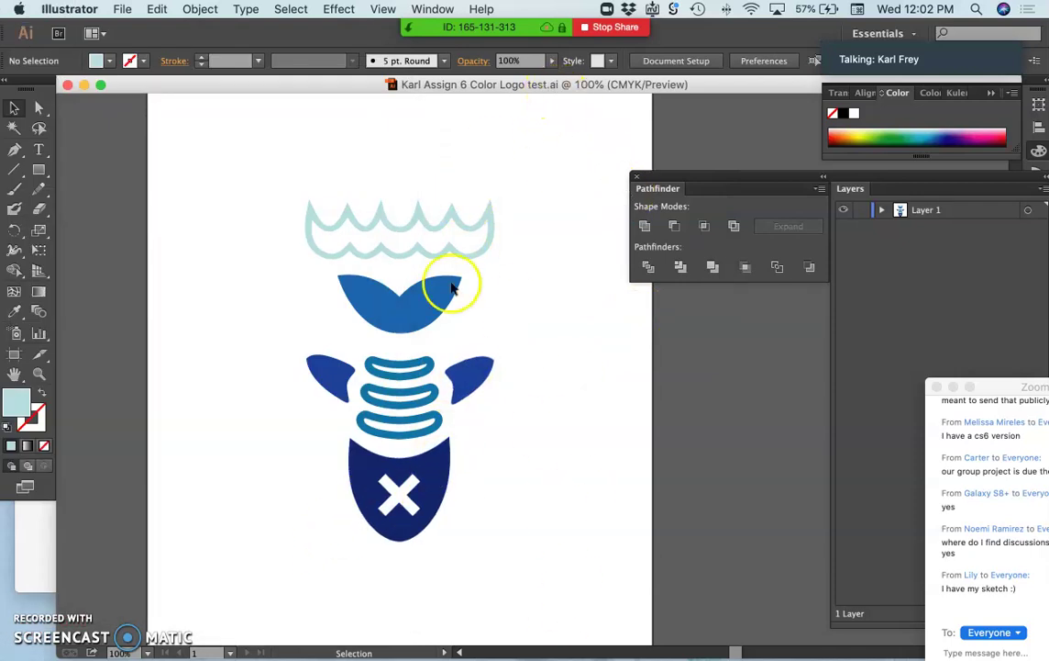
- Review Layer 1's nested groups, then target Layer 1 to select all its logo artwork
{"action": "left_click", "coordinate": [881, 211]}
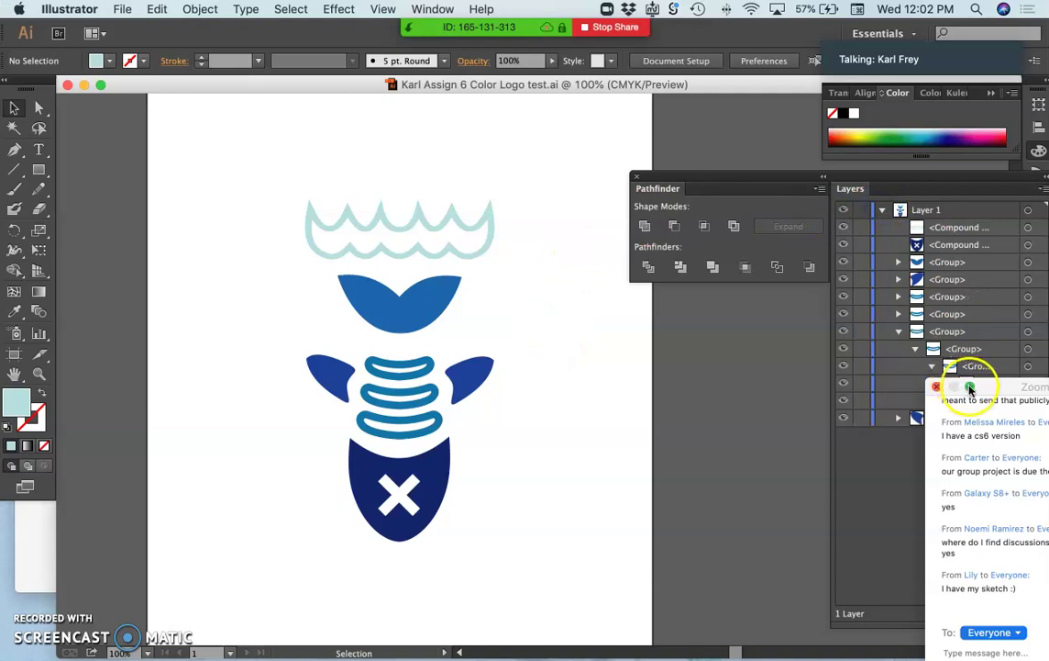
{"action": "left_click_drag", "start_coordinate": [978, 392], "coordinate": [996, 496]}
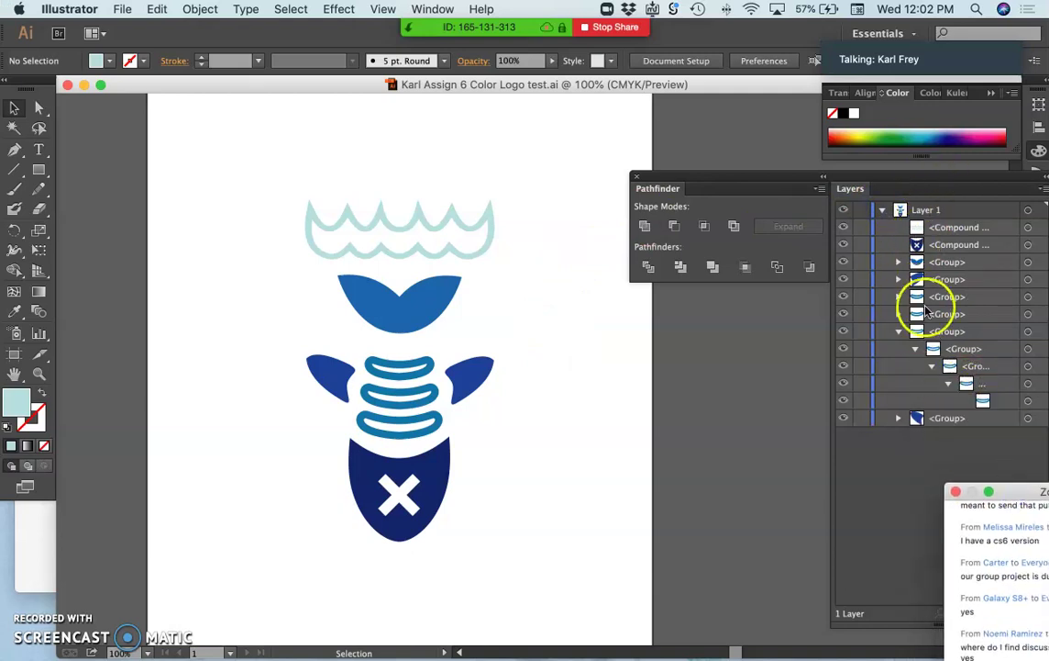
{"action": "left_click", "coordinate": [883, 211]}
{"action": "left_click", "coordinate": [883, 210]}
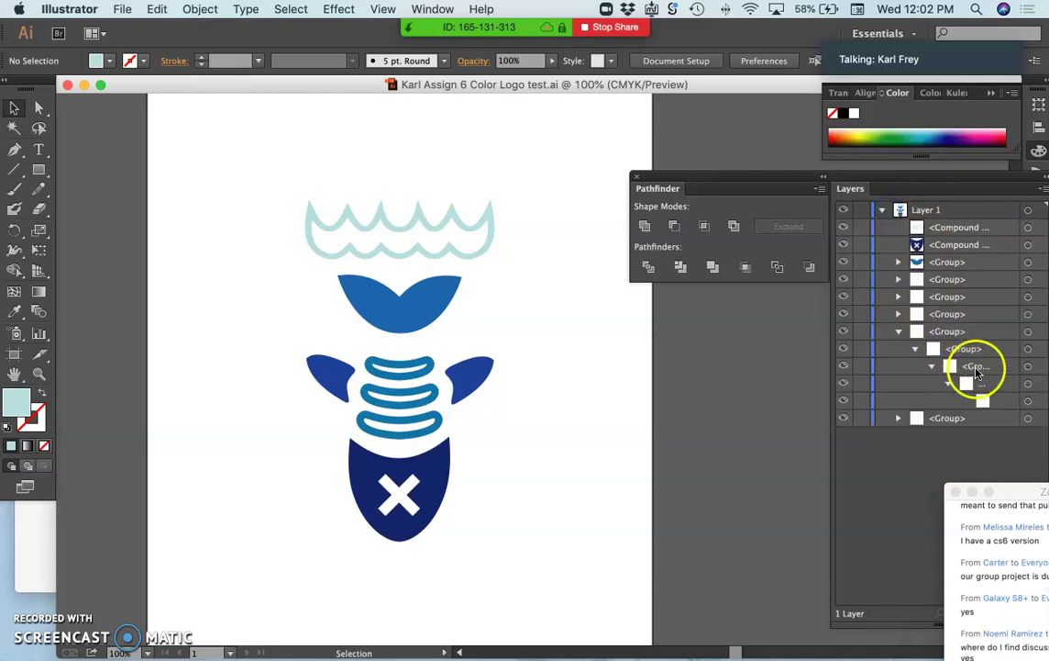
{"action": "left_click", "coordinate": [900, 332]}
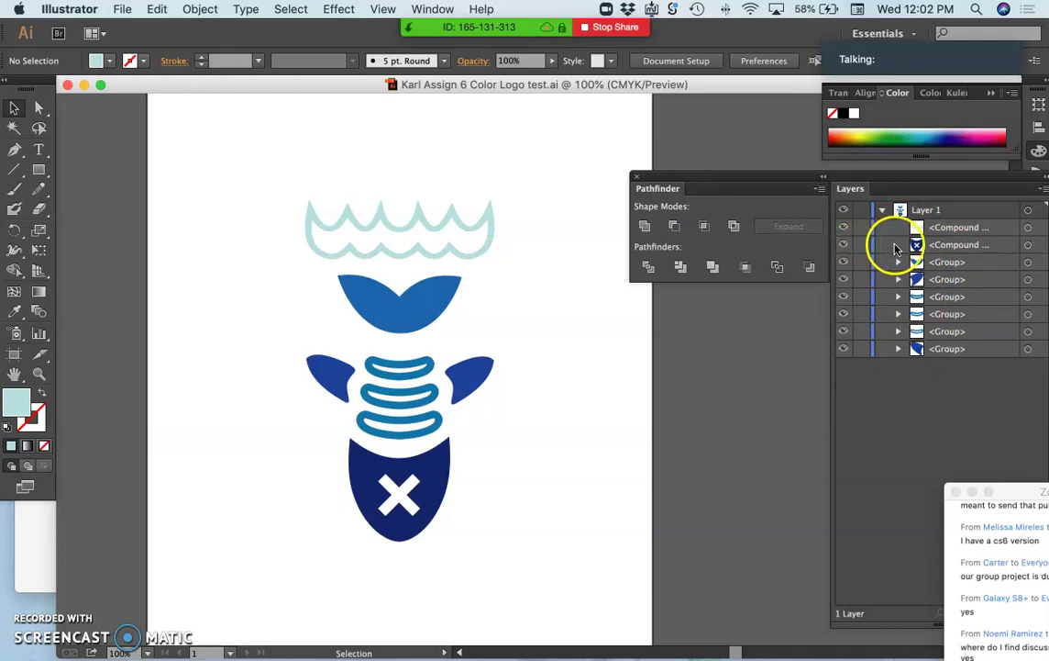
{"action": "left_click", "coordinate": [882, 210]}
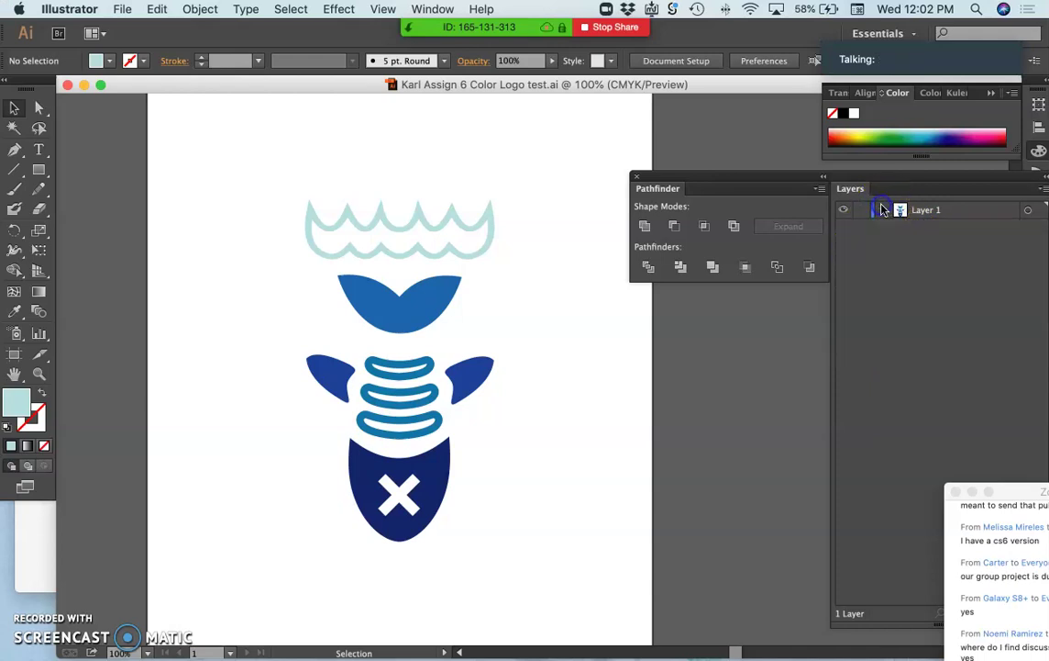
{"action": "left_click", "coordinate": [1026, 211]}
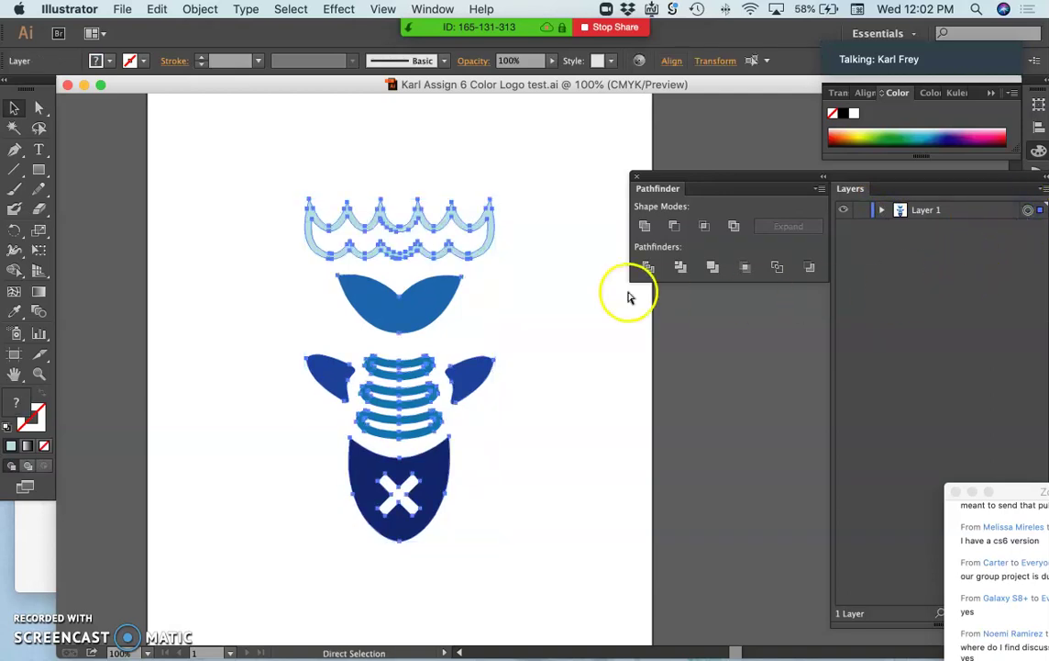
{"action": "left_click", "coordinate": [955, 492]}
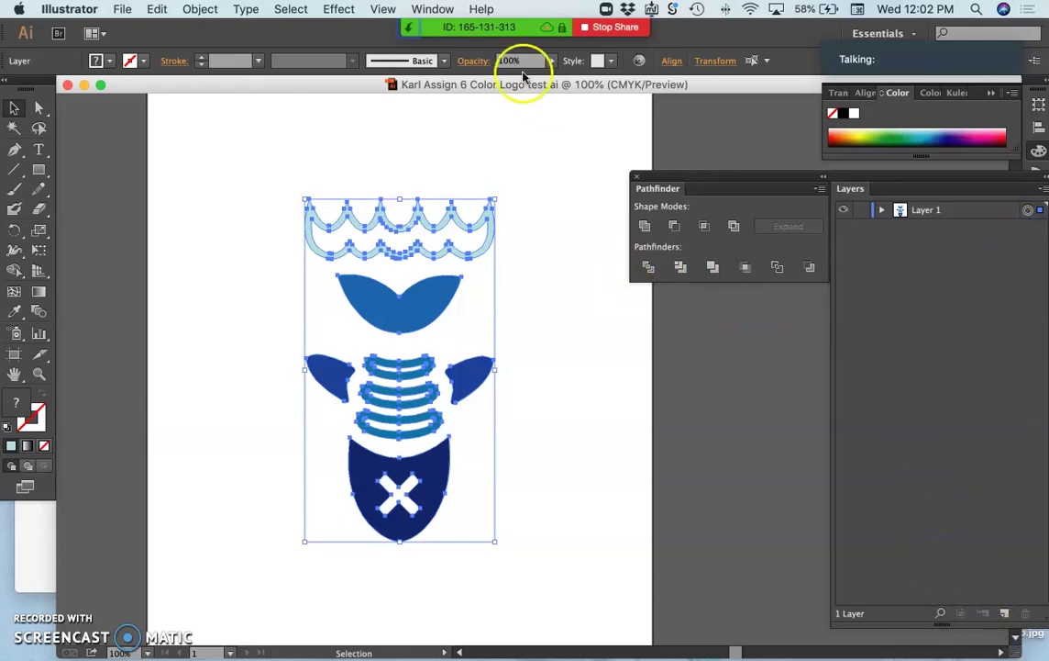
{"action": "left_click", "coordinate": [1005, 613]}
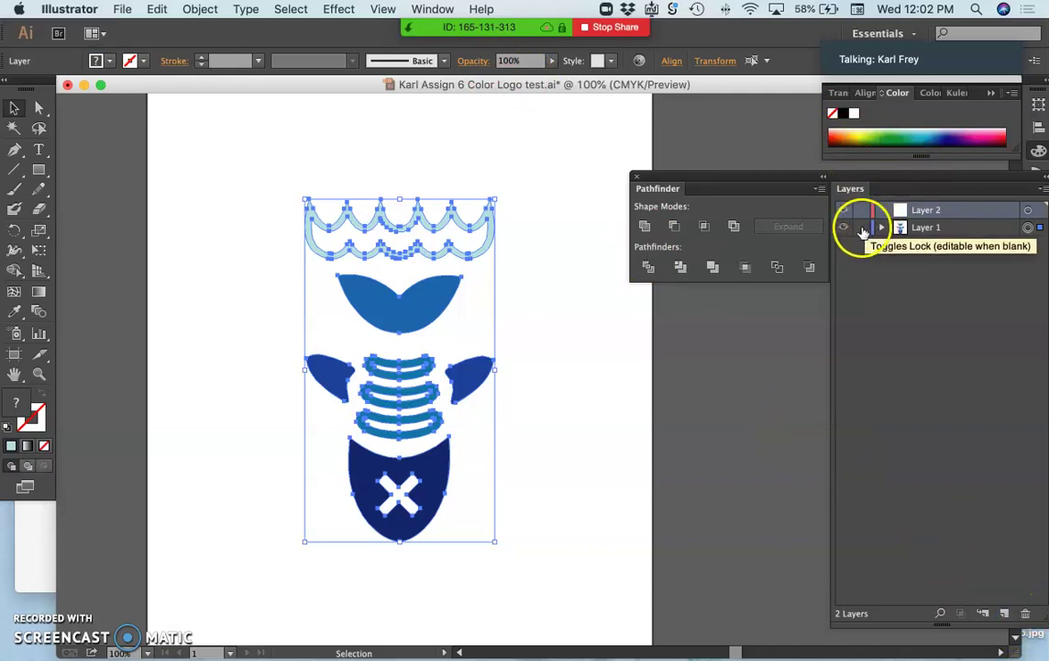
{"action": "left_click", "coordinate": [861, 228]}
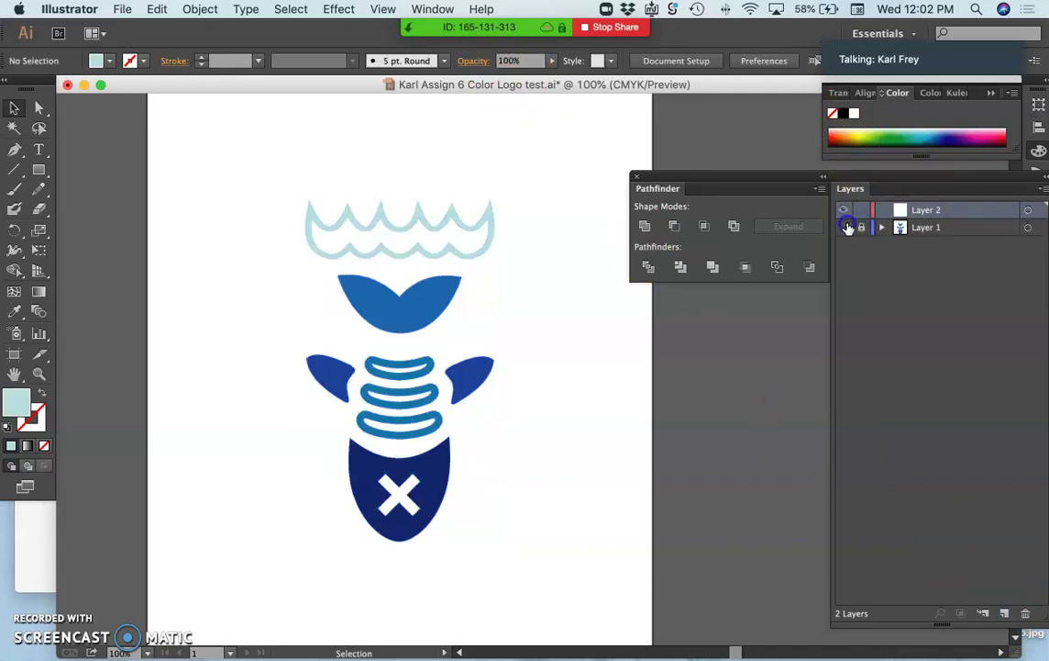
{"action": "left_click", "coordinate": [845, 227]}
{"action": "left_click", "coordinate": [922, 214]}
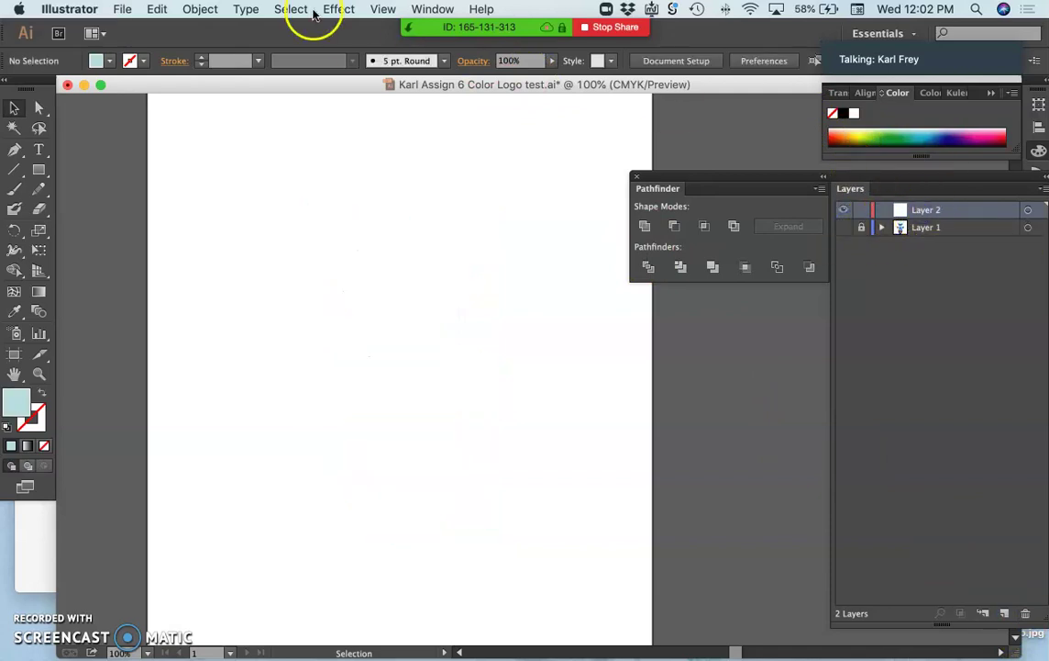
{"action": "left_click", "coordinate": [154, 11]}
{"action": "left_click", "coordinate": [179, 150]}
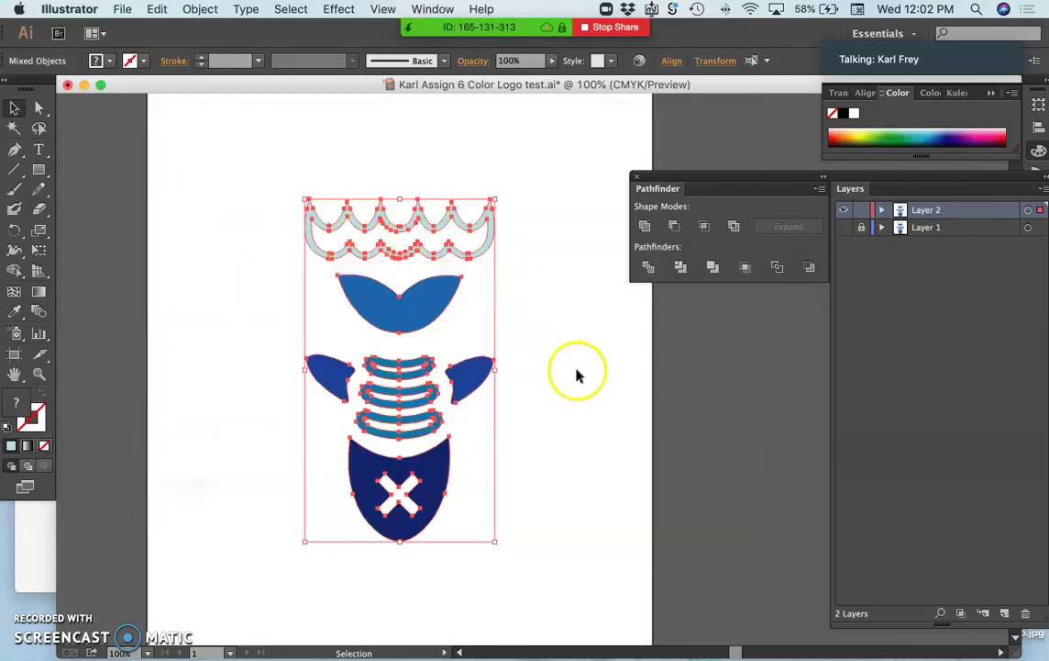
{"action": "left_click", "coordinate": [577, 372]}
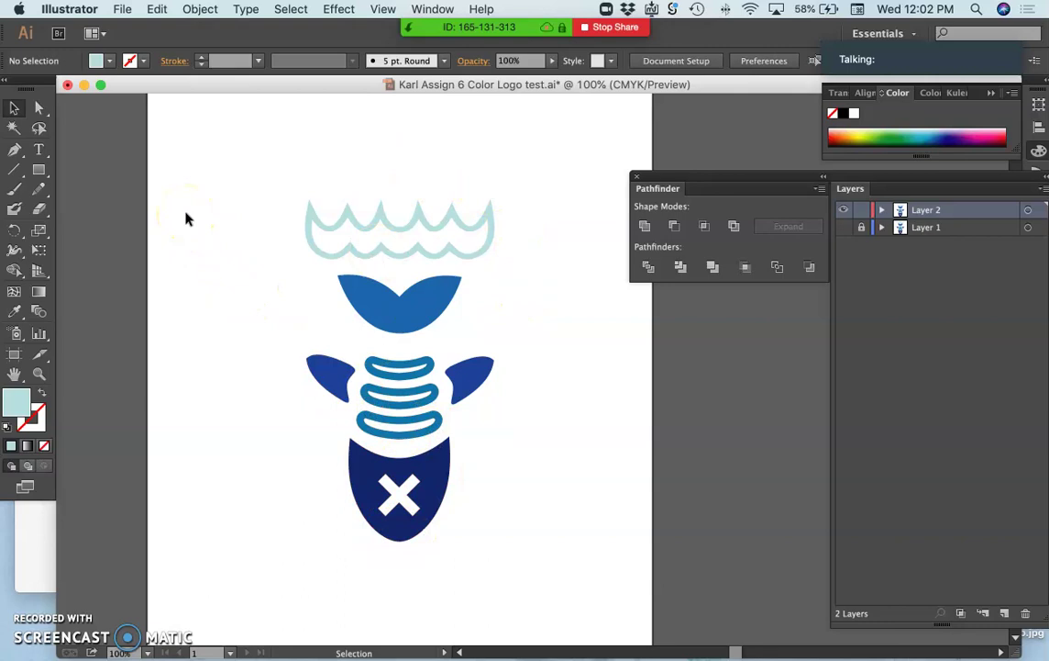
{"action": "left_click", "coordinate": [190, 202]}
{"action": "left_click", "coordinate": [14, 108]}
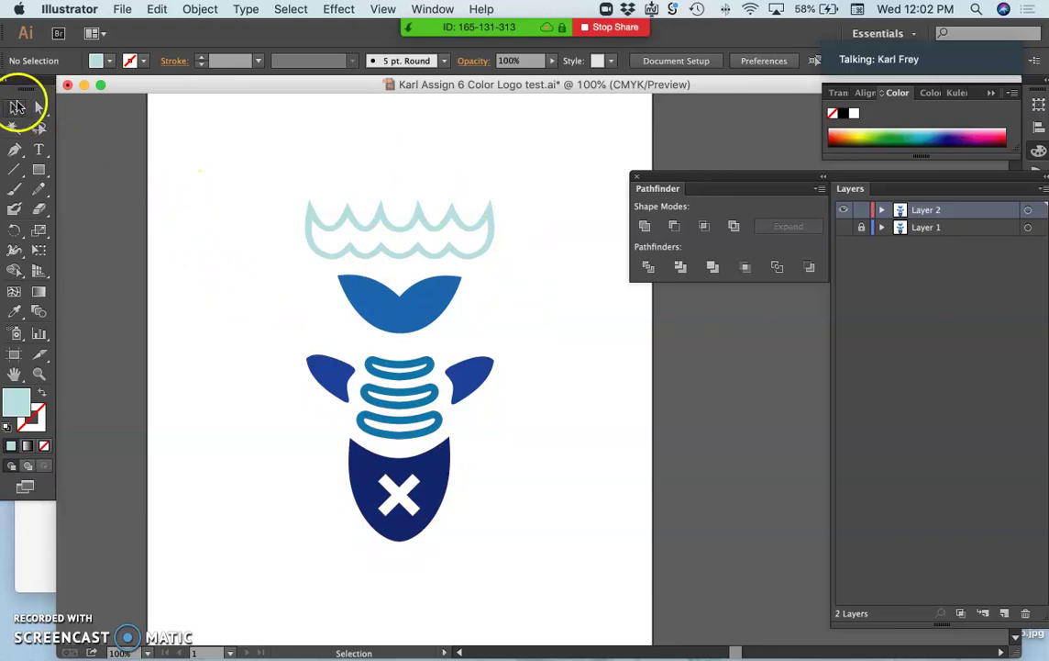
{"action": "left_click", "coordinate": [270, 218]}
{"action": "left_click", "coordinate": [266, 188]}
- Marquee-select the whole logo and apply the Fading Sky gradient swatch as its fill
{"action": "left_click_drag", "start_coordinate": [266, 188], "coordinate": [527, 560]}
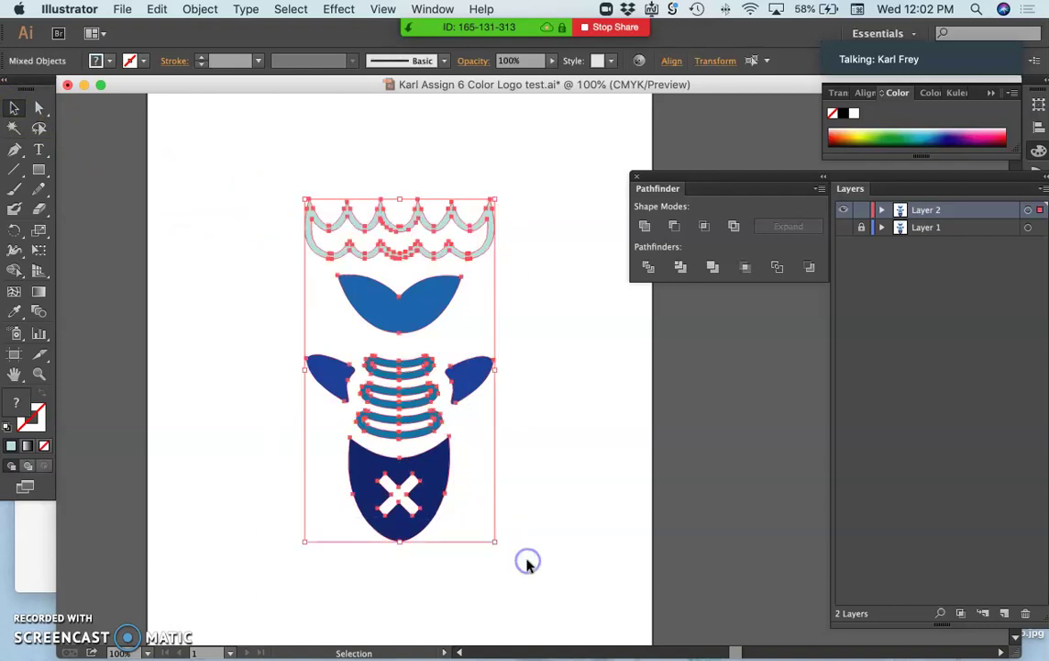
{"action": "left_click", "coordinate": [109, 61]}
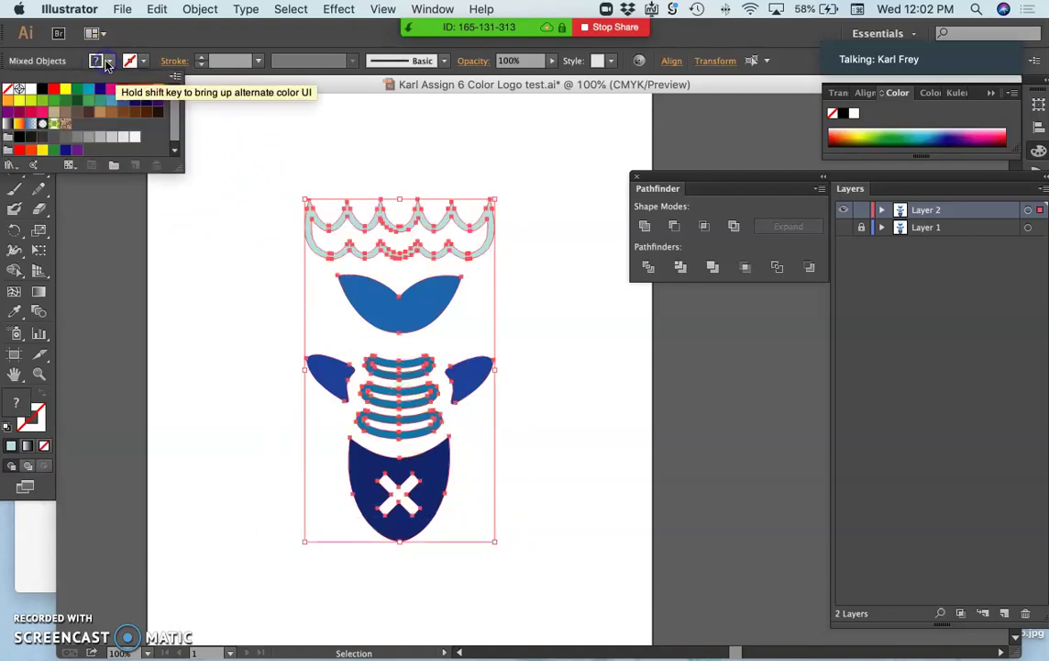
{"action": "left_click", "coordinate": [30, 123]}
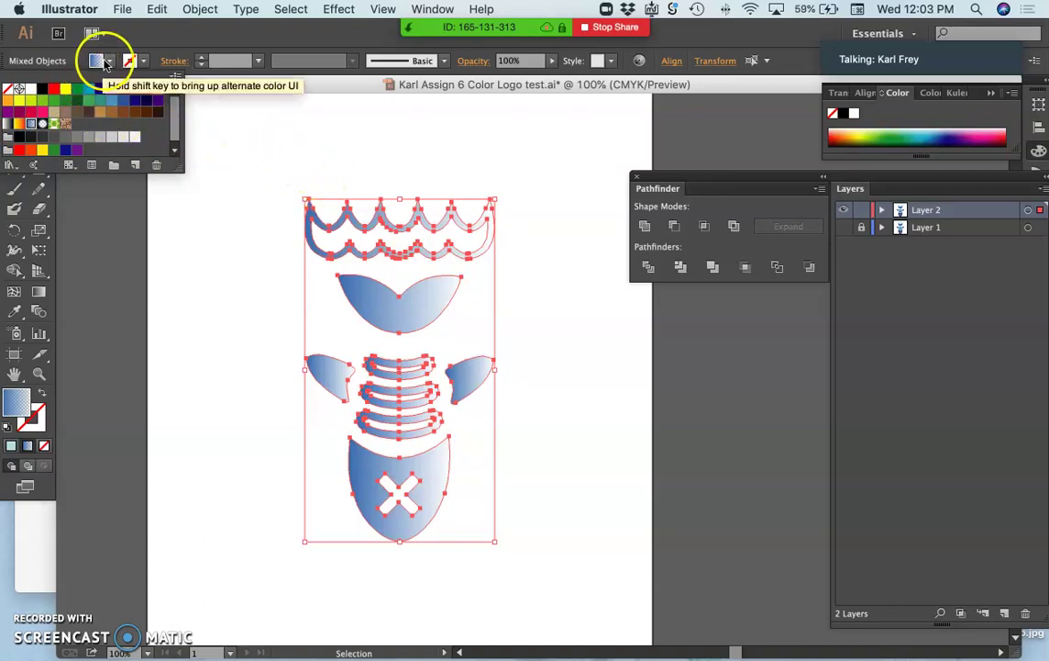
{"action": "left_click", "coordinate": [107, 63]}
{"action": "left_click", "coordinate": [108, 63]}
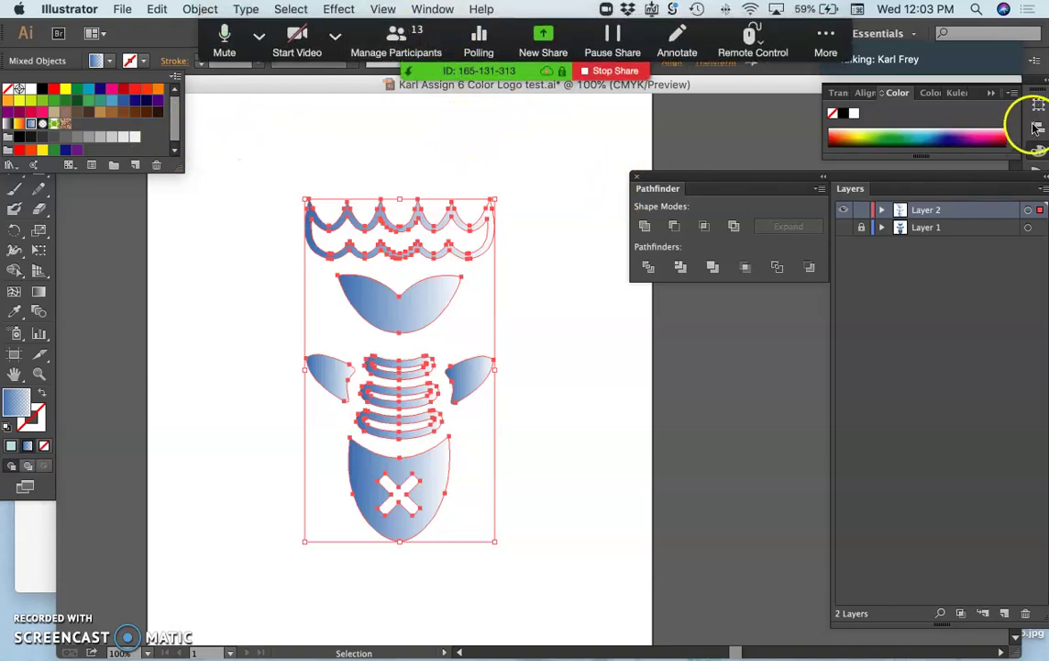
- Bring up the Gradient panel and float it as a separate panel
{"action": "left_click", "coordinate": [438, 12]}
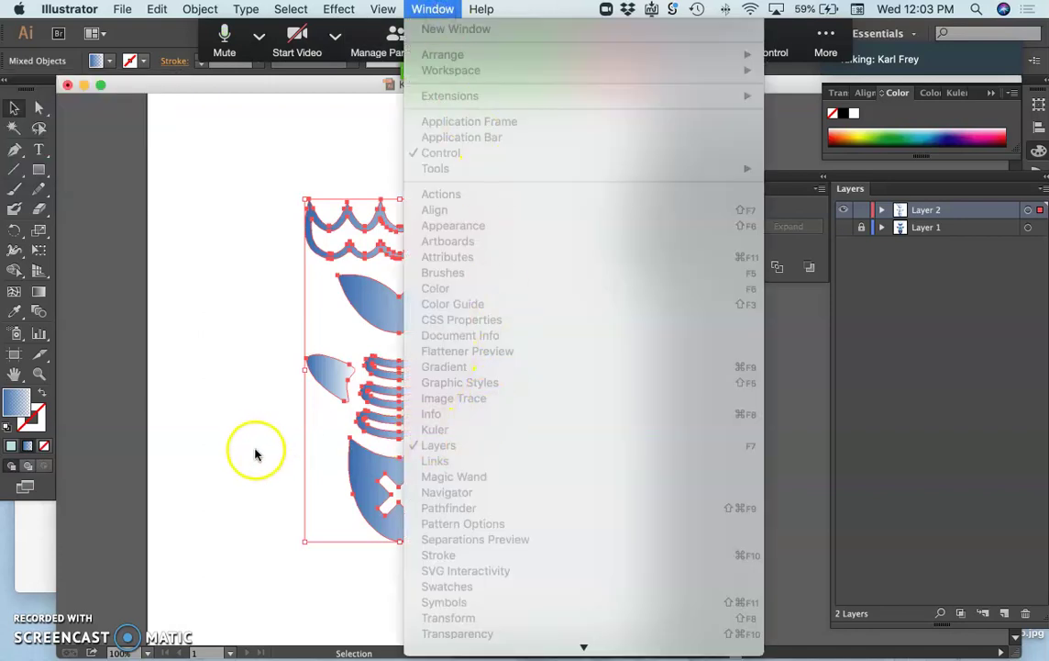
{"action": "scroll", "coordinate": [497, 476], "scroll_direction": "down", "scroll_amount": 5}
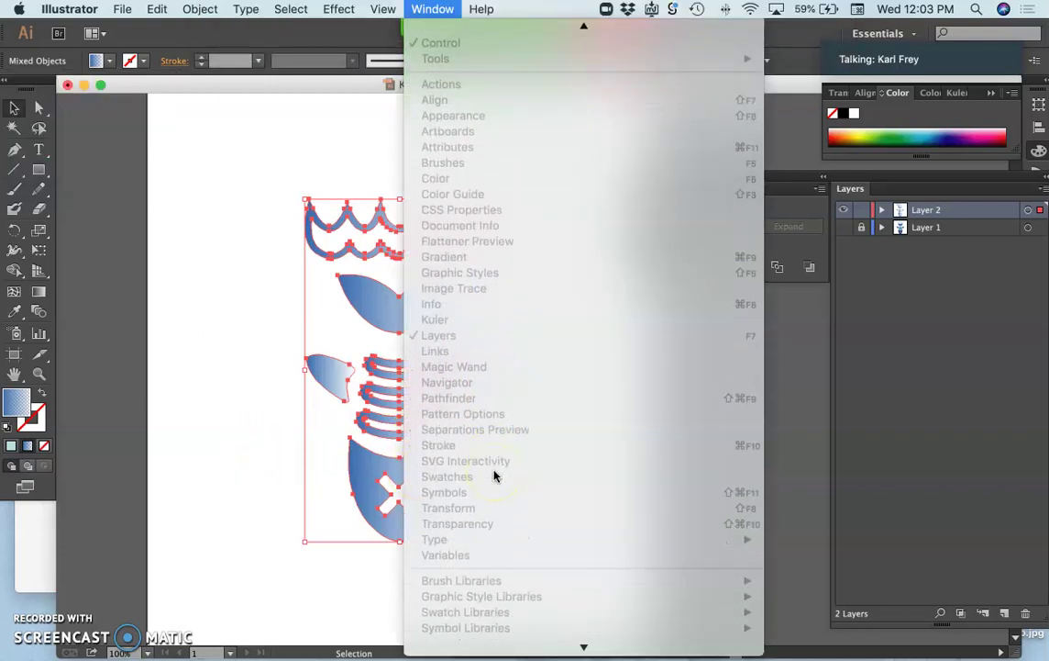
{"action": "scroll", "coordinate": [493, 475], "scroll_direction": "up", "scroll_amount": 1}
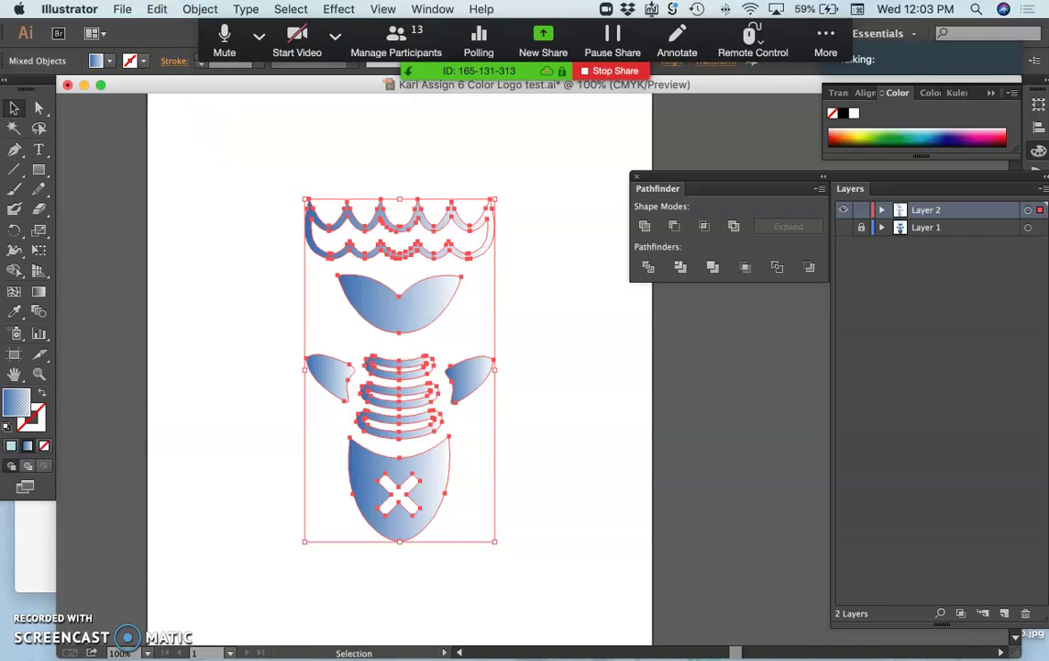
{"action": "left_click", "coordinate": [432, 9]}
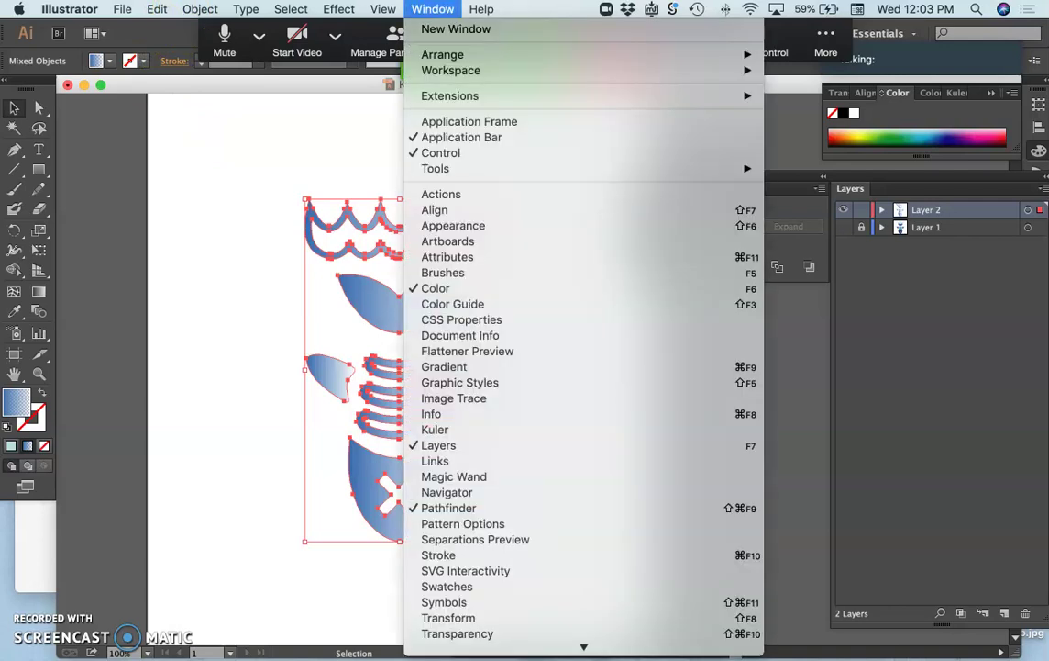
{"action": "left_click", "coordinate": [466, 367]}
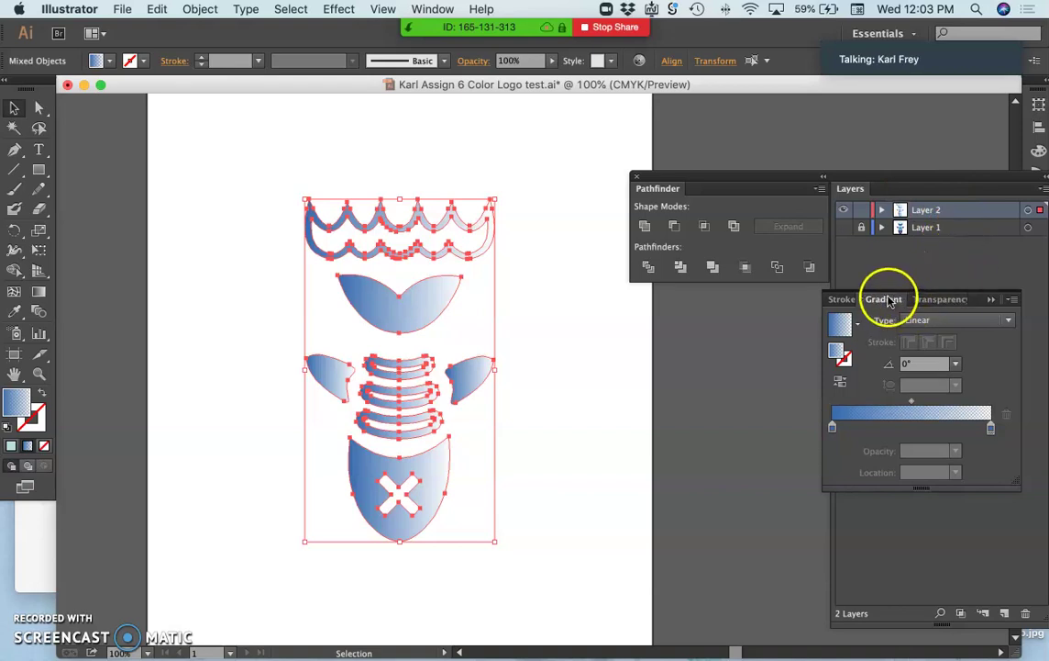
{"action": "left_click_drag", "start_coordinate": [866, 320], "coordinate": [579, 309]}
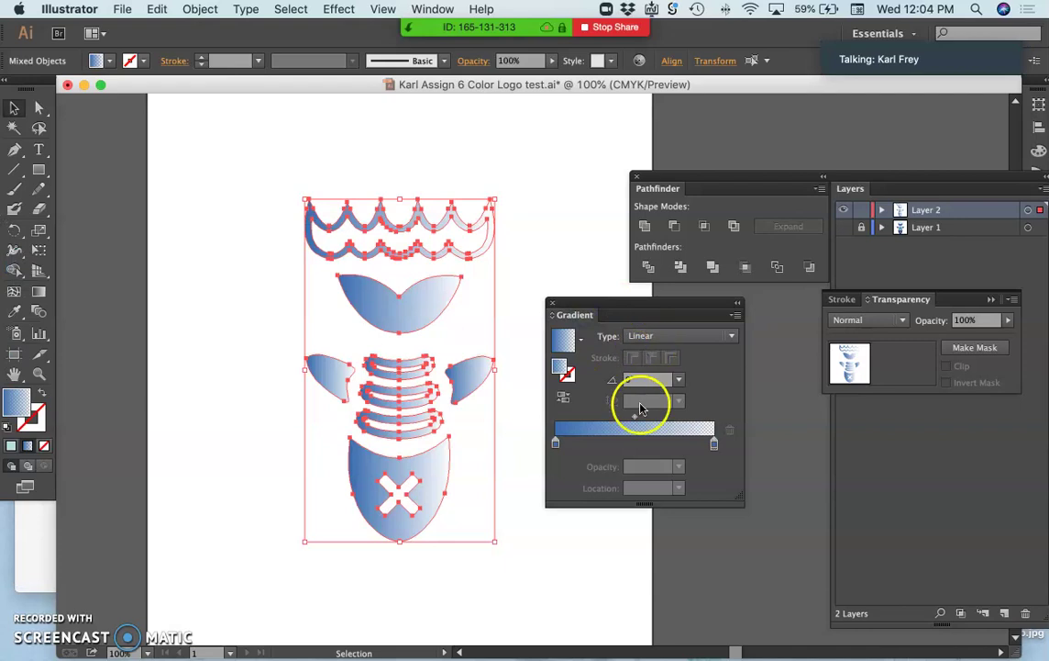
{"action": "left_click", "coordinate": [581, 339]}
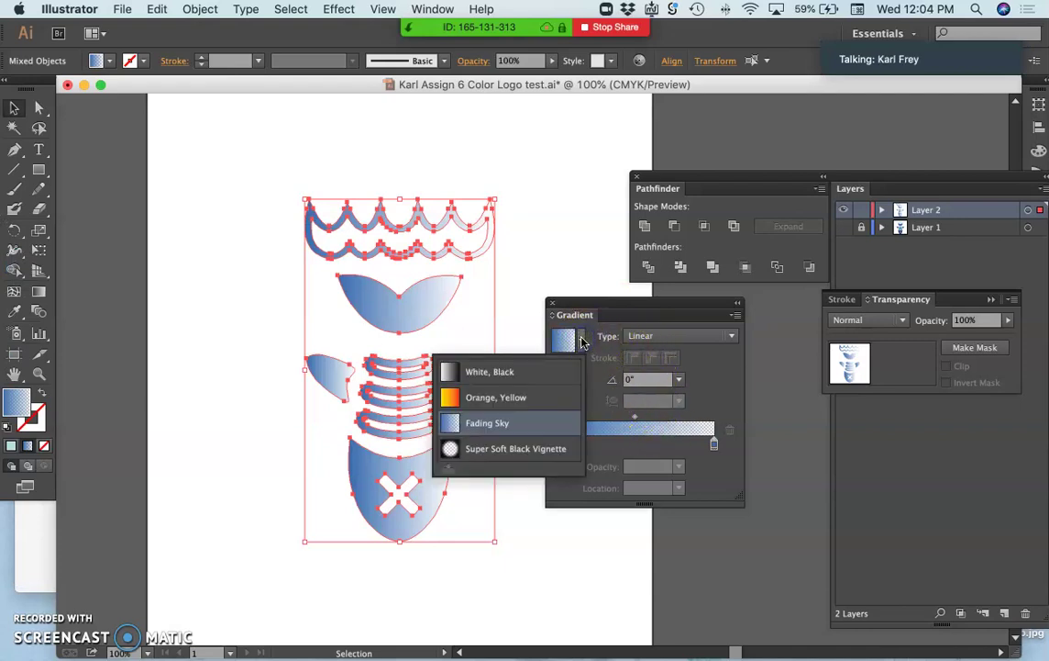
{"action": "left_click", "coordinate": [580, 340]}
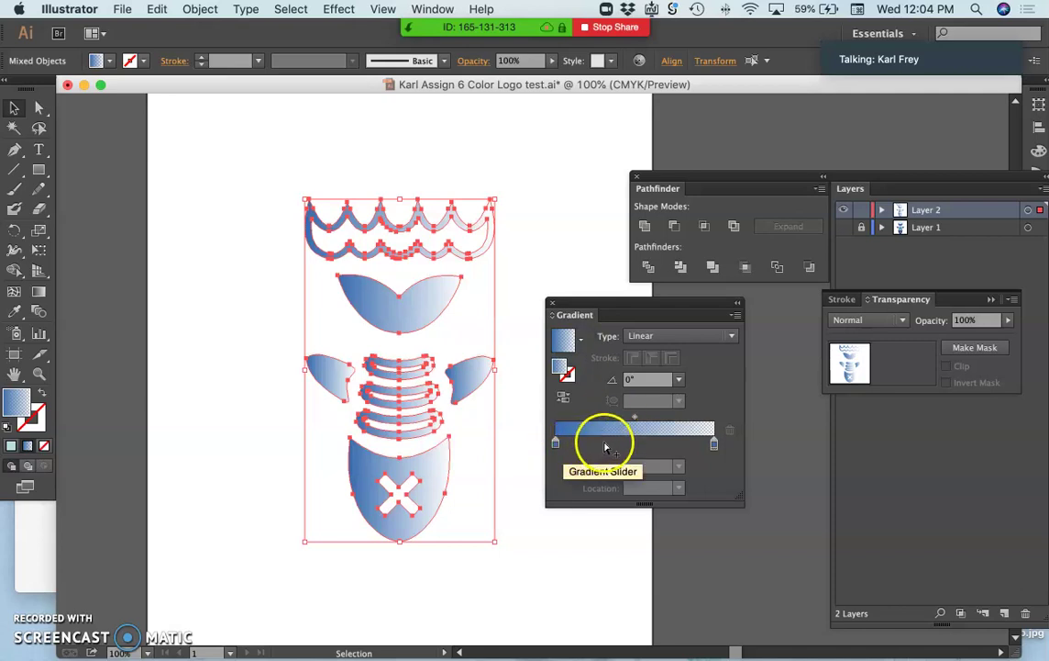
- Add a purple gradient stop at 20% opacity and slide it right to about 58%
{"action": "left_click", "coordinate": [607, 444]}
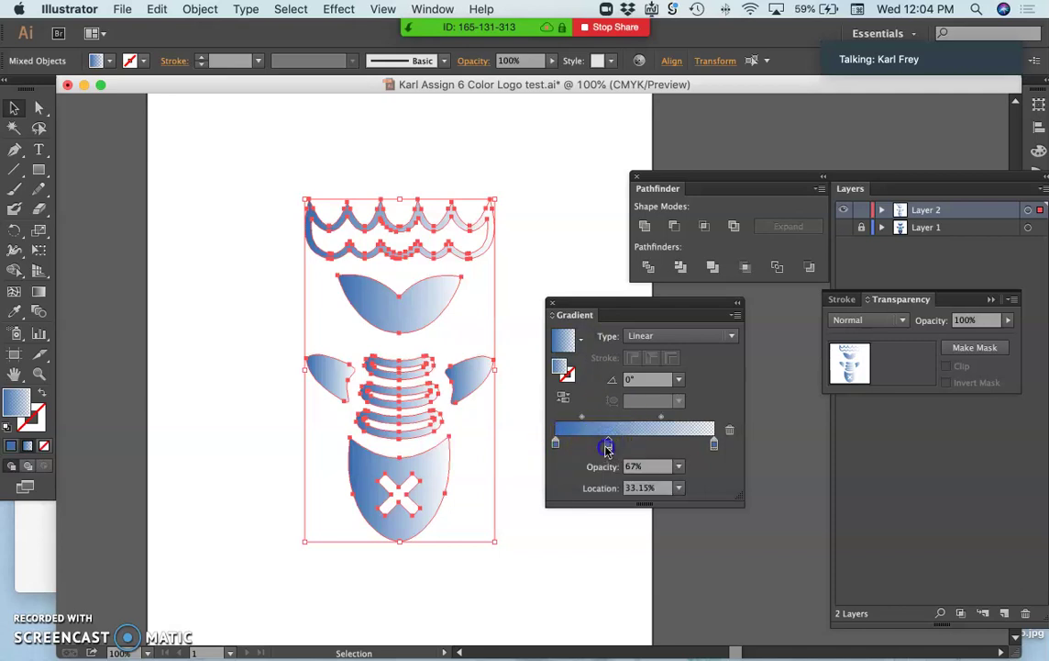
{"action": "double_click", "coordinate": [607, 445]}
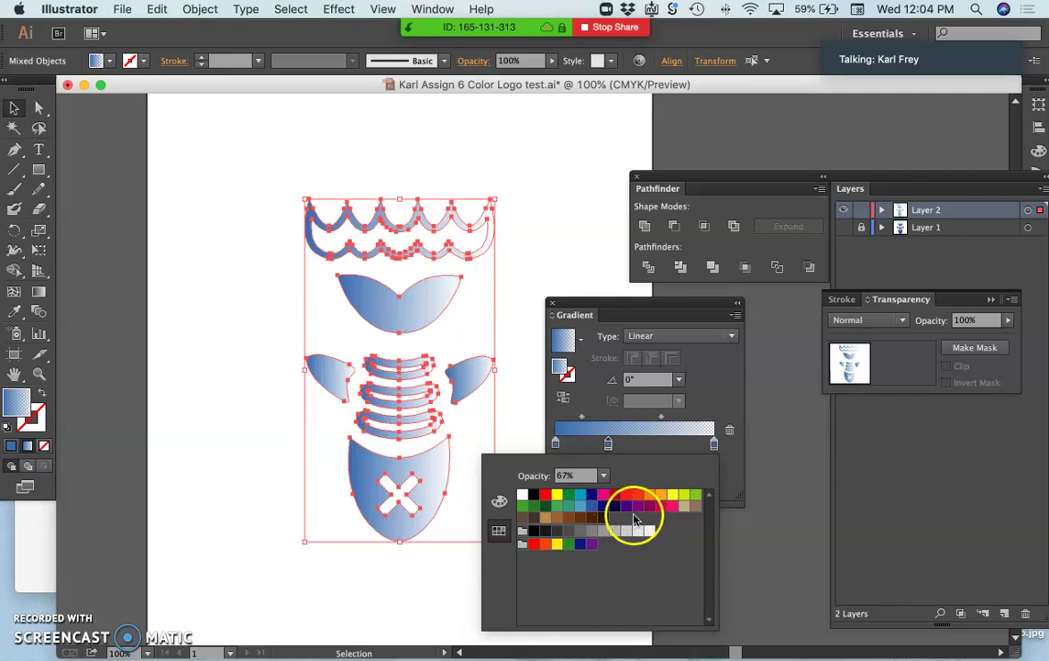
{"action": "left_click", "coordinate": [637, 506]}
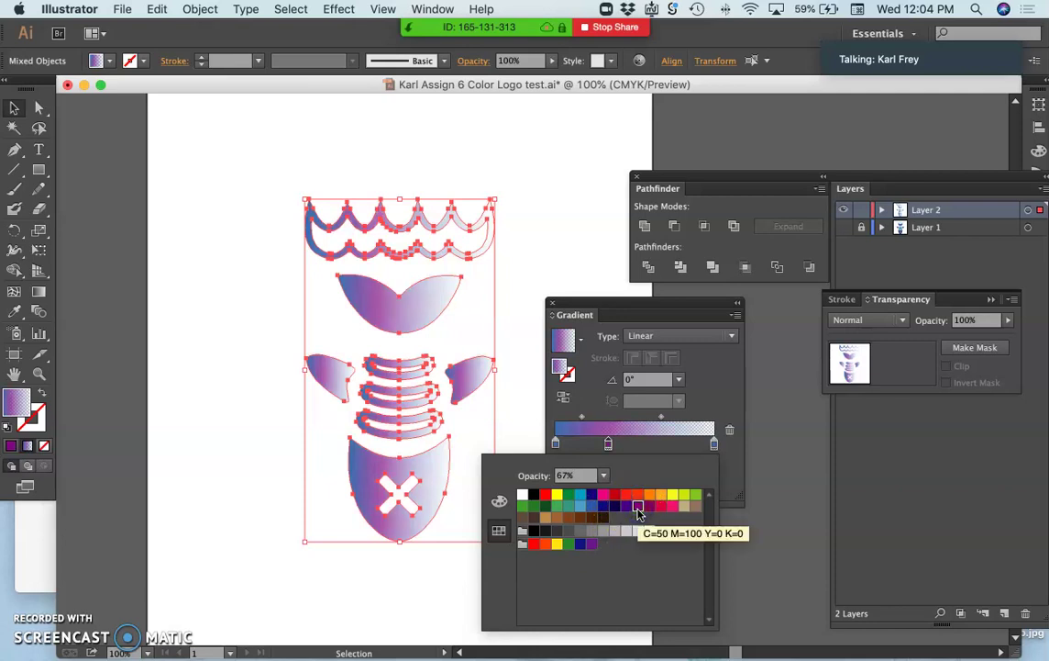
{"action": "left_click", "coordinate": [609, 445]}
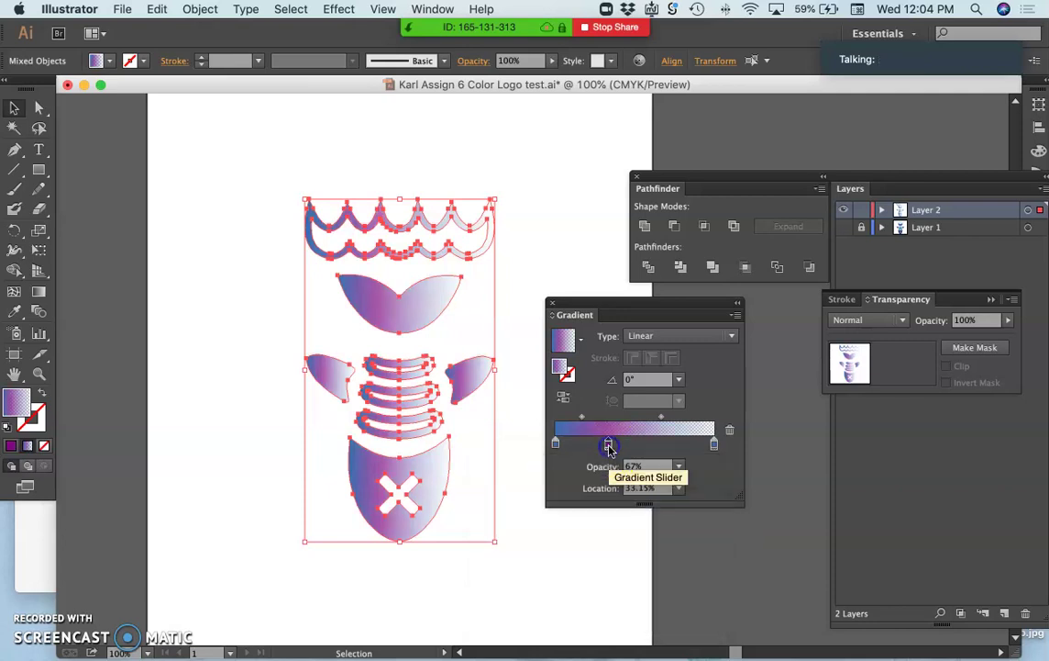
{"action": "left_click", "coordinate": [679, 467]}
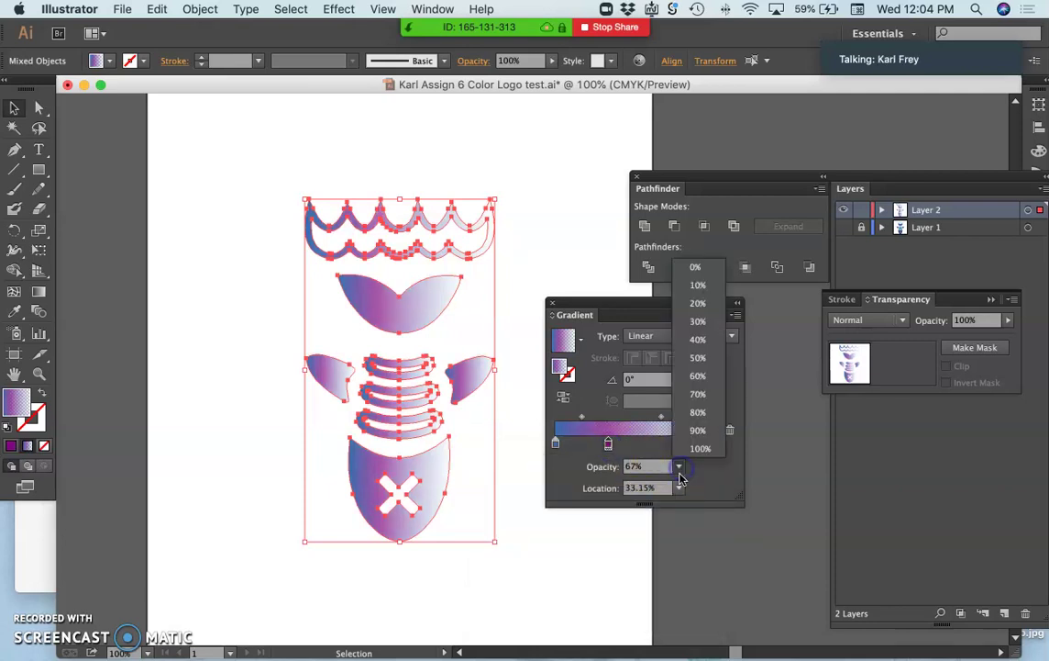
{"action": "left_click", "coordinate": [694, 304]}
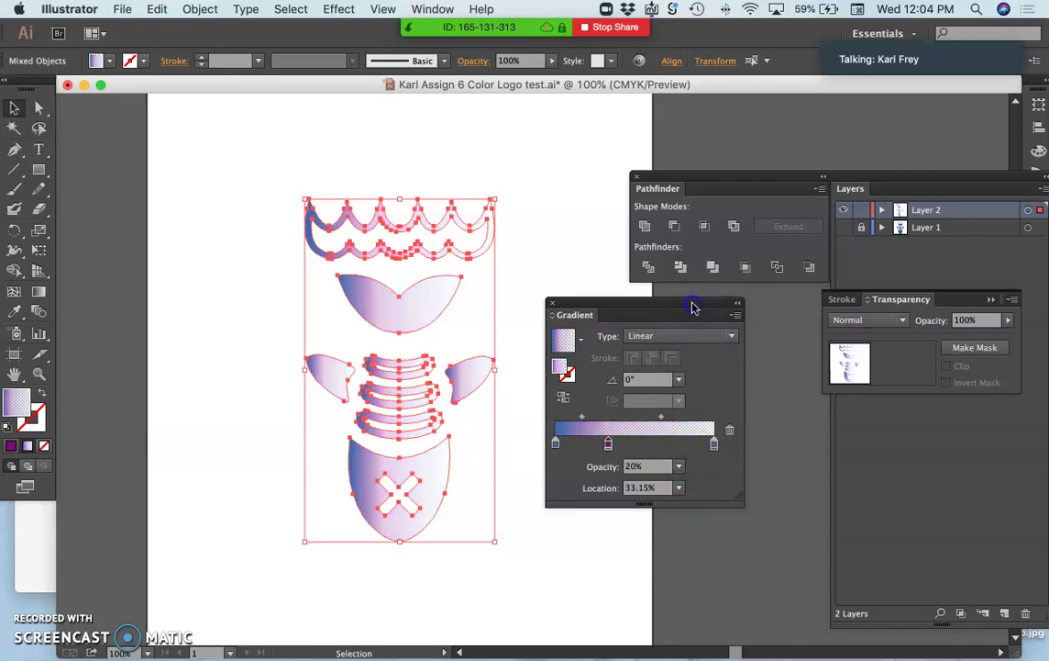
{"action": "left_click_drag", "start_coordinate": [693, 307], "coordinate": [694, 312]}
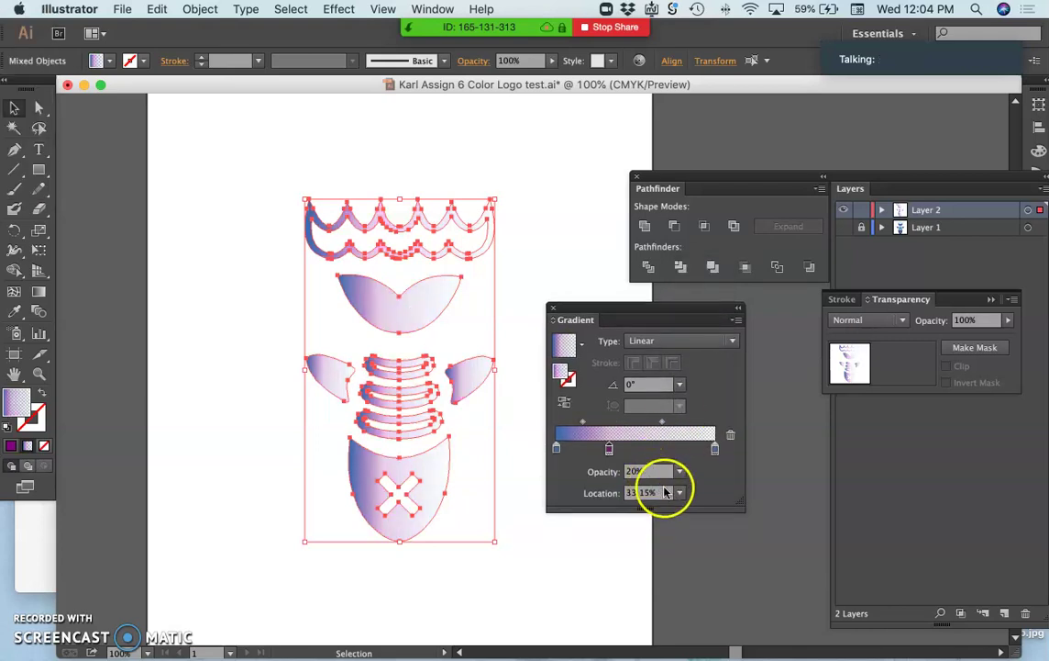
{"action": "left_click_drag", "start_coordinate": [623, 453], "coordinate": [653, 454]}
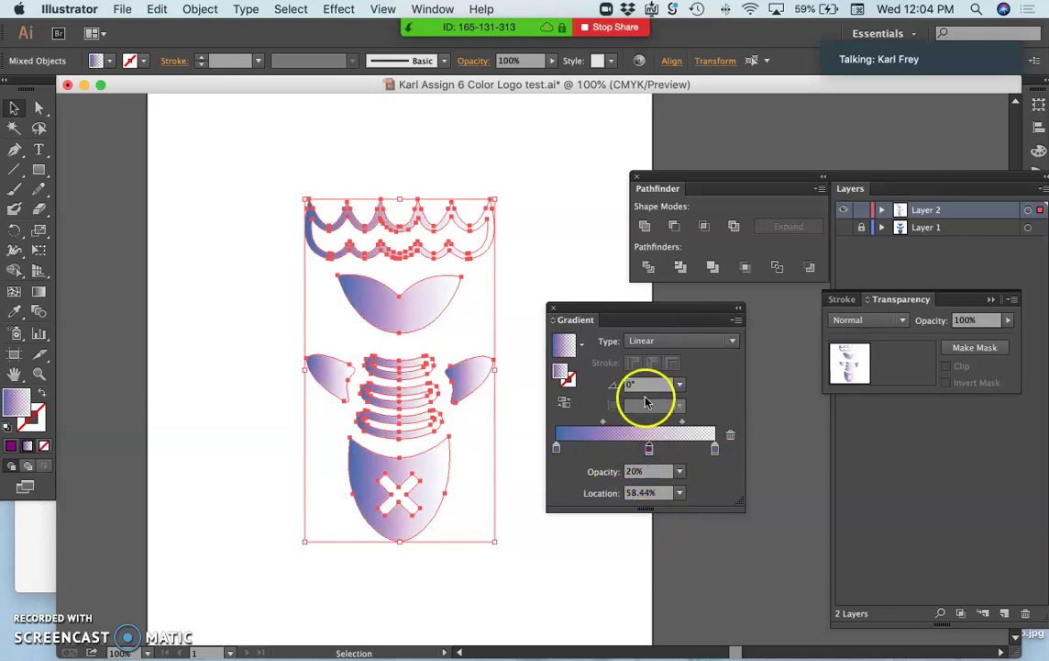
- Set the gradient angle to 30°
{"action": "left_click", "coordinate": [679, 384]}
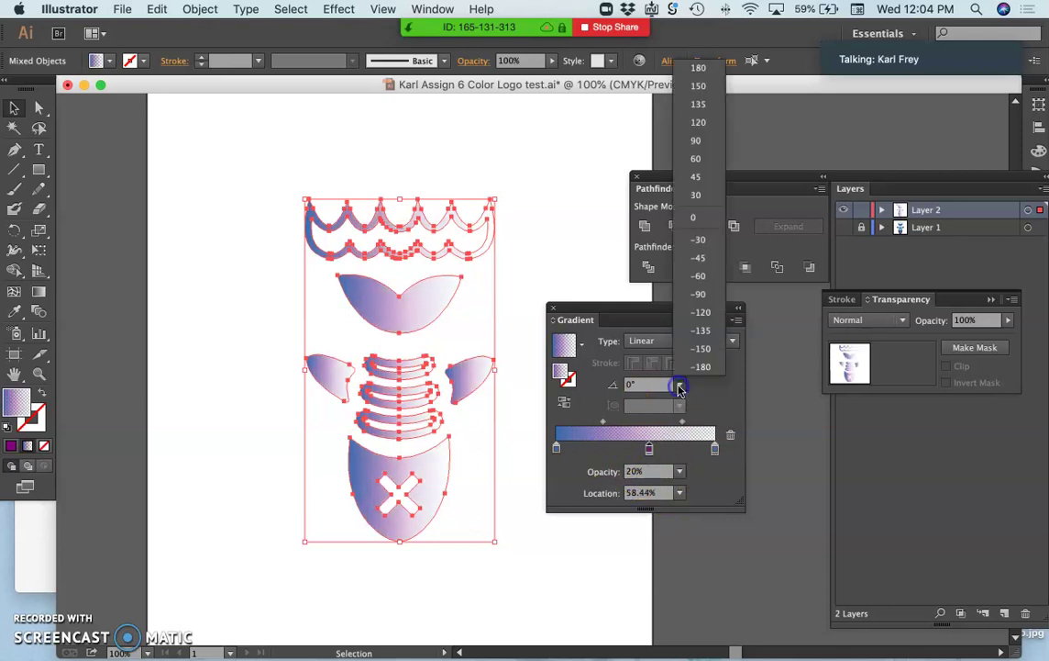
{"action": "left_click", "coordinate": [699, 258]}
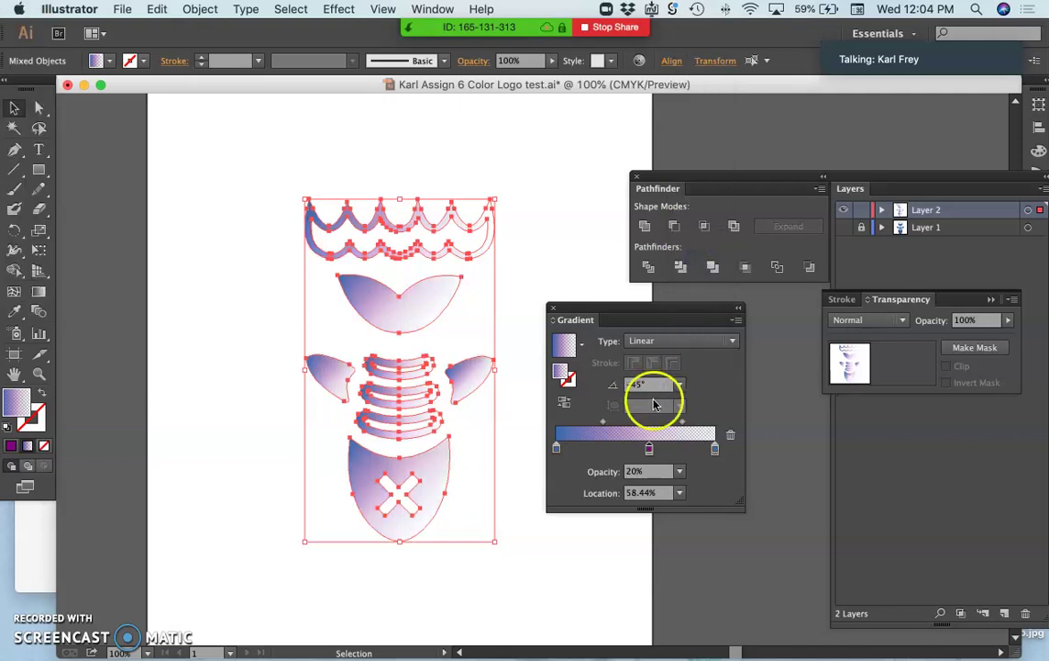
{"action": "left_click", "coordinate": [678, 386]}
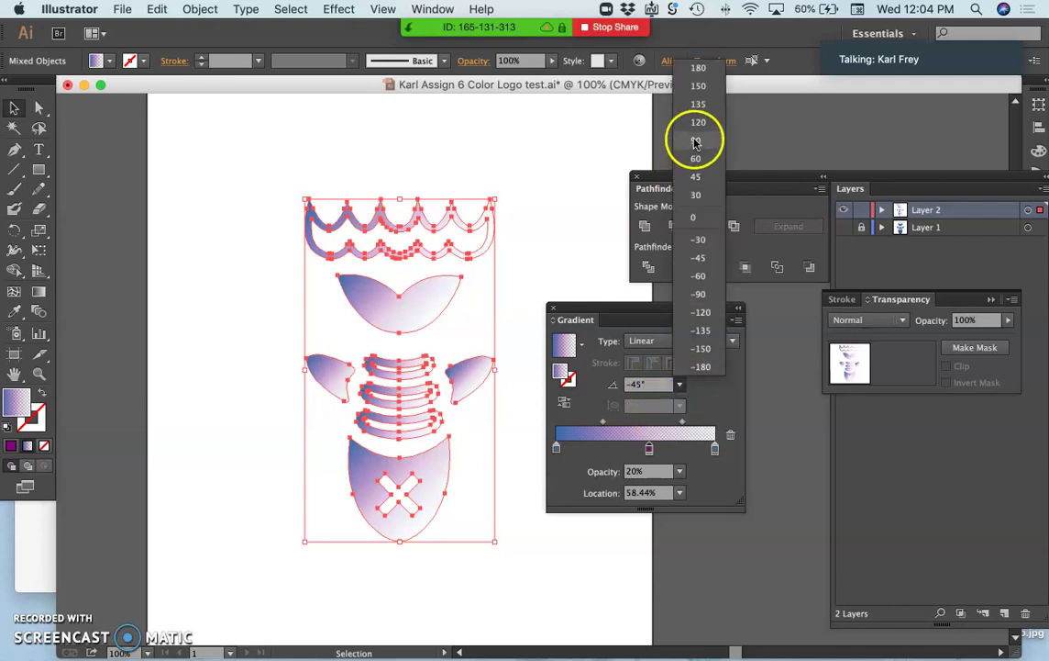
{"action": "left_click", "coordinate": [697, 194]}
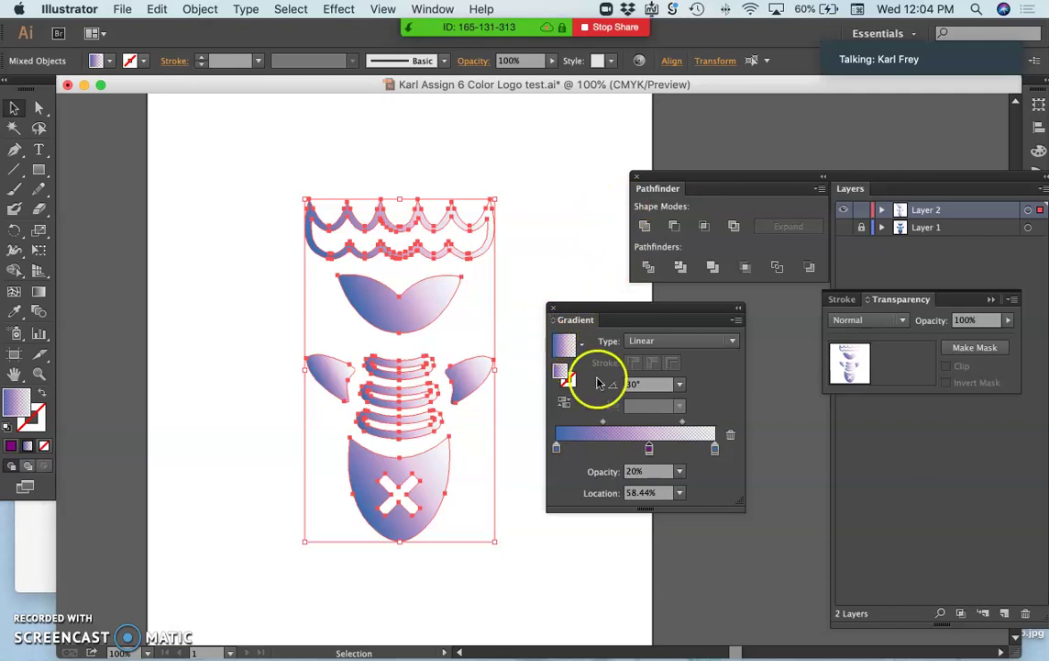
- Make the starting gradient stop a lighter blue at 80% opacity
{"action": "left_click", "coordinate": [557, 448]}
{"action": "double_click", "coordinate": [556, 447]}
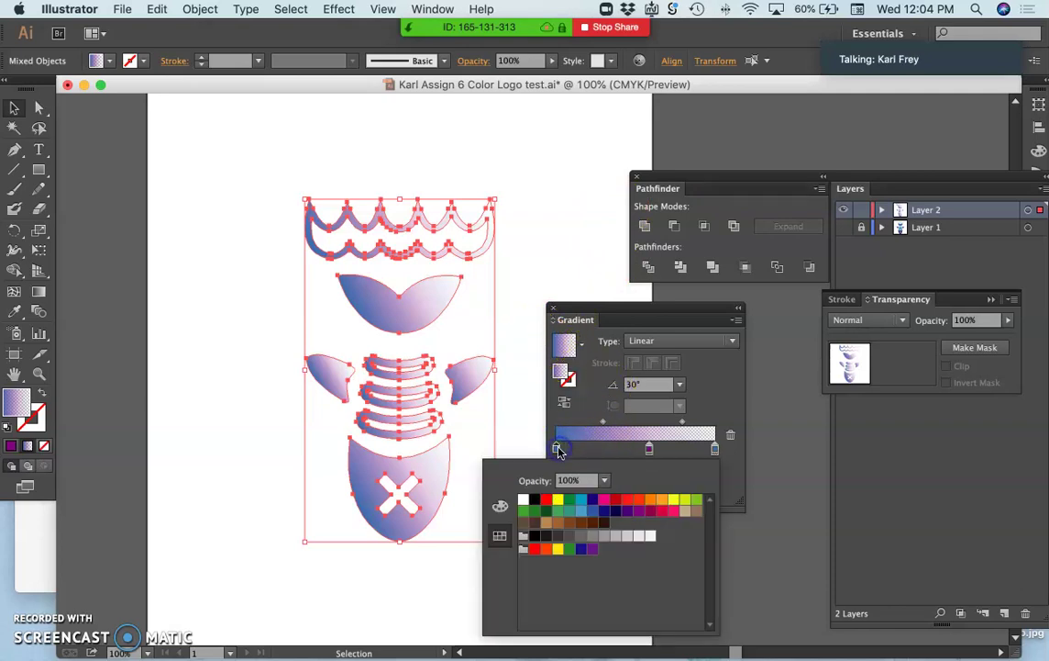
{"action": "left_click", "coordinate": [594, 511]}
{"action": "left_click", "coordinate": [582, 511]}
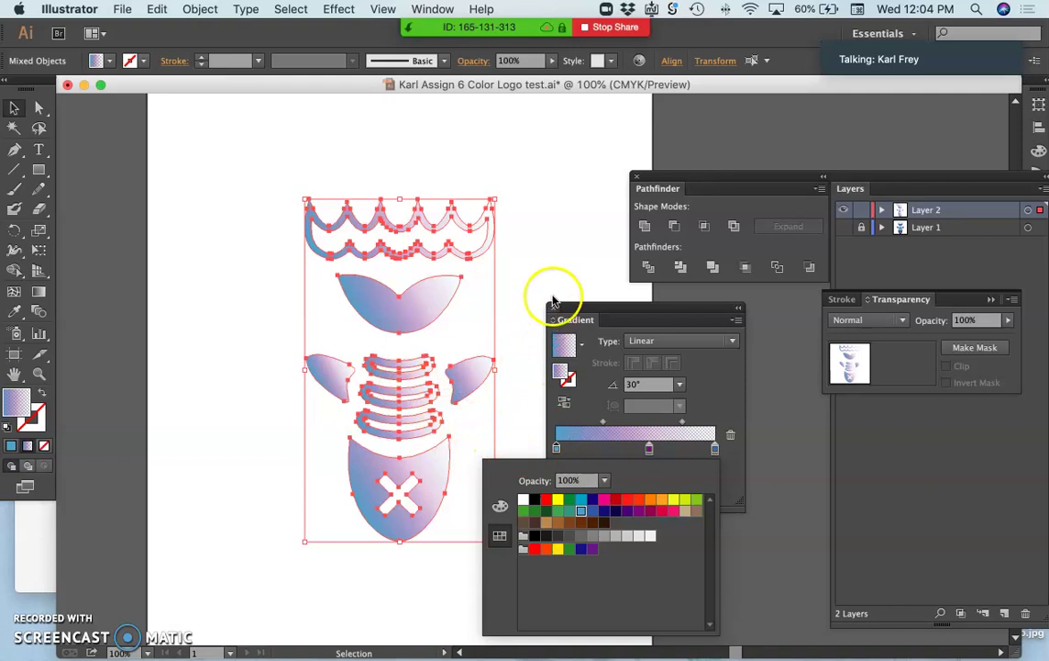
{"action": "left_click", "coordinate": [587, 259]}
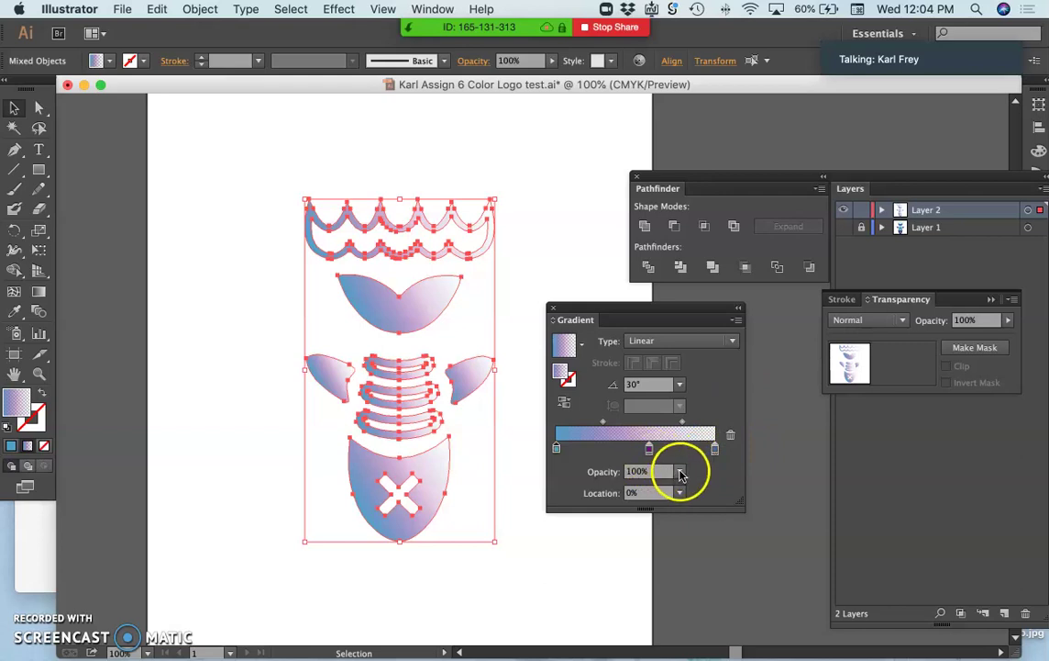
{"action": "left_click", "coordinate": [679, 471]}
{"action": "left_click", "coordinate": [697, 417]}
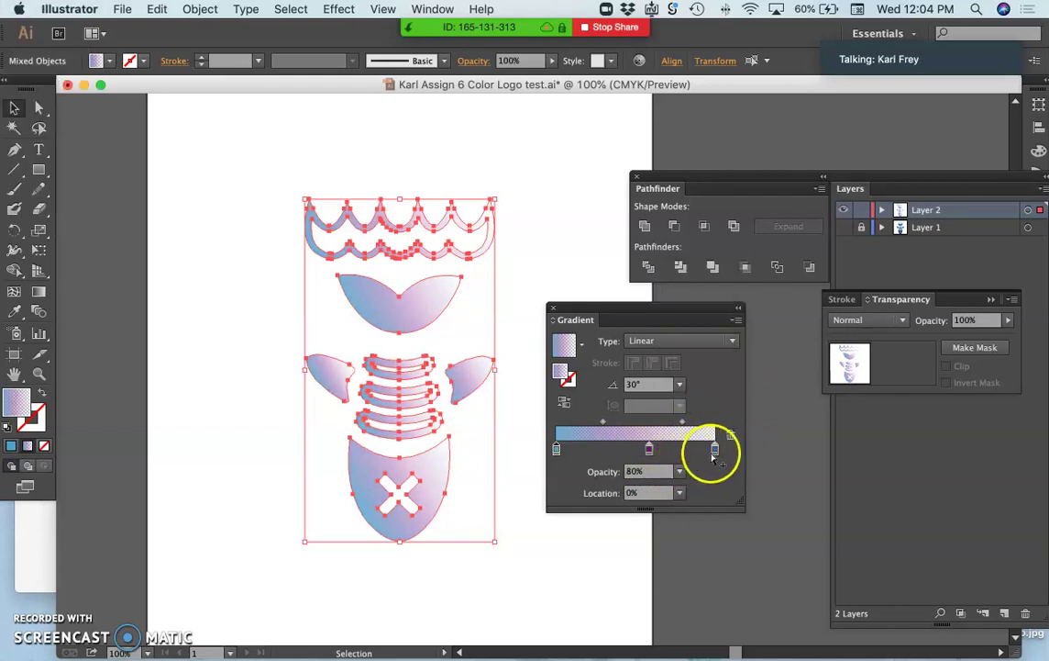
- Set the end gradient stop to 10% opacity and deselect to preview the fade
{"action": "left_click", "coordinate": [715, 449]}
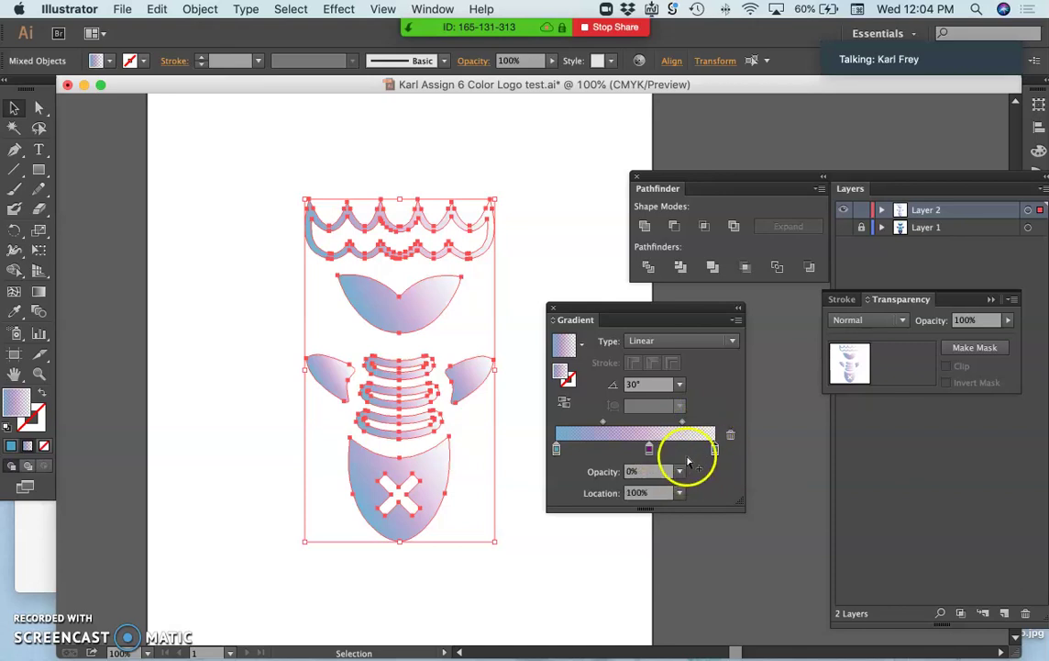
{"action": "left_click", "coordinate": [649, 448]}
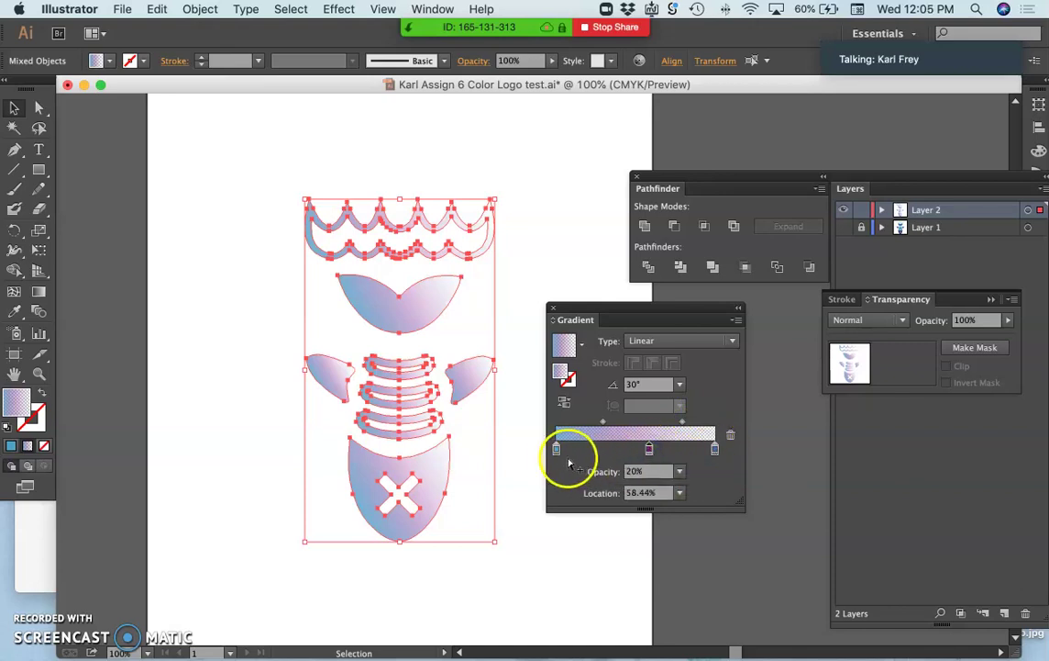
{"action": "left_click", "coordinate": [556, 451]}
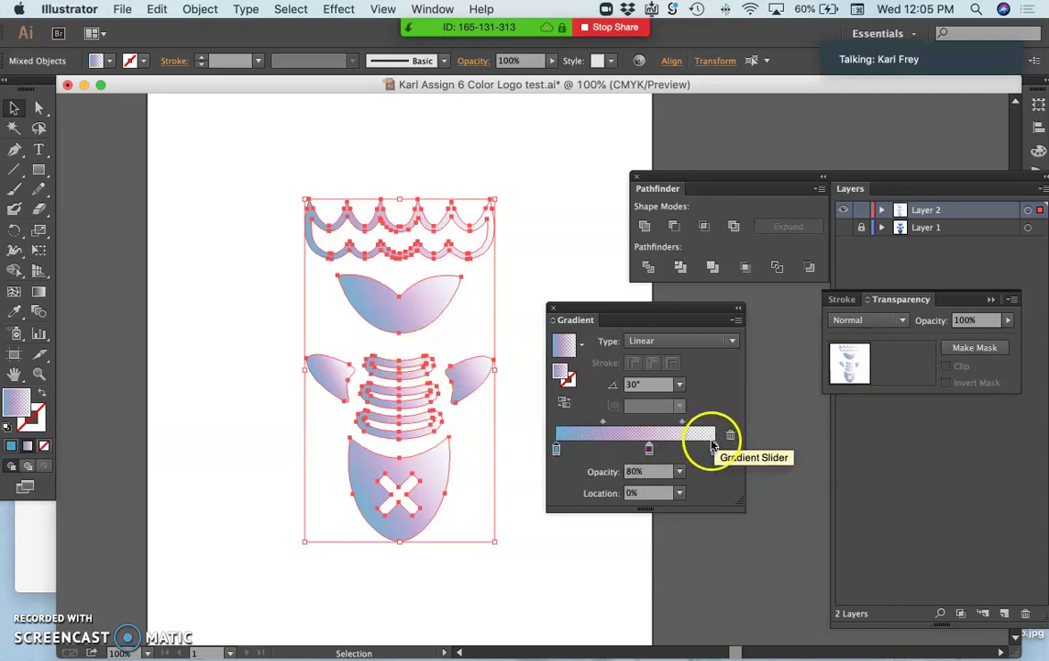
{"action": "left_click", "coordinate": [715, 448]}
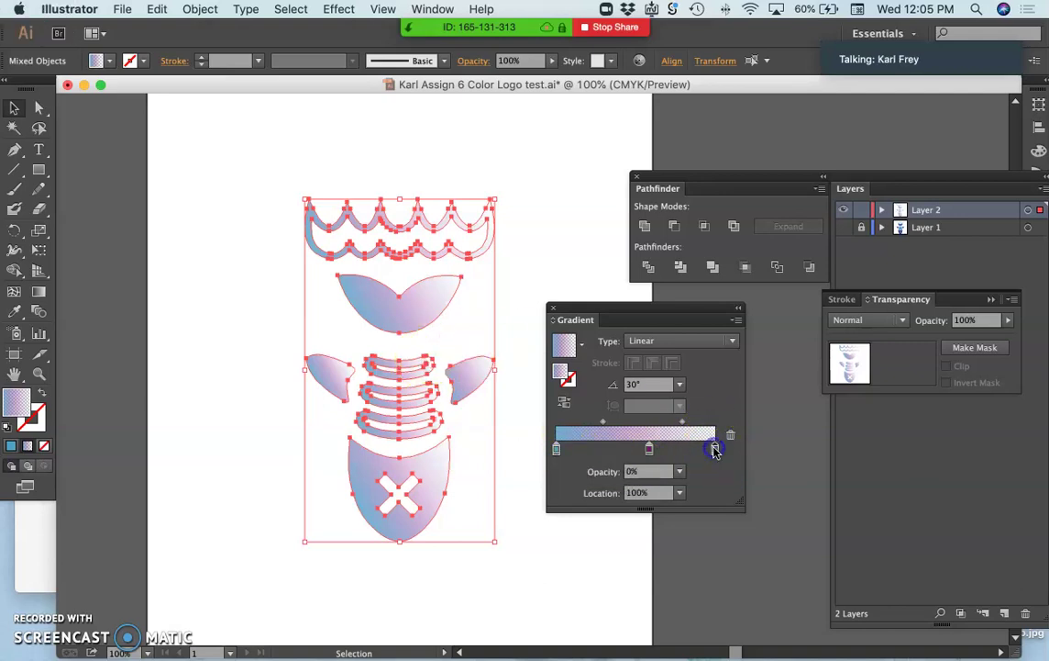
{"action": "left_click", "coordinate": [680, 471]}
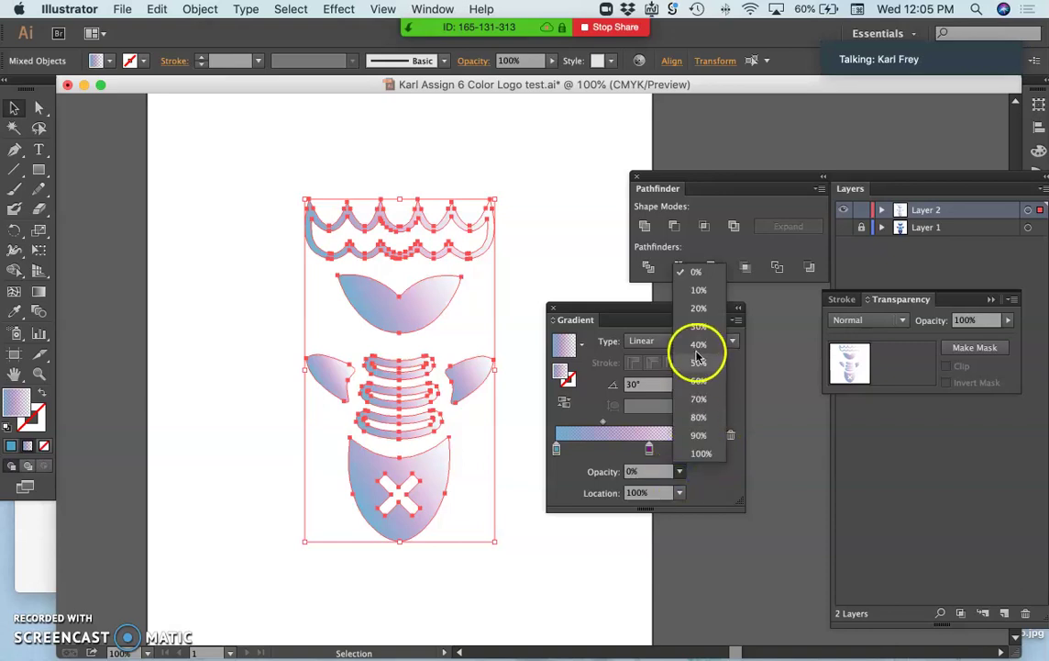
{"action": "left_click", "coordinate": [696, 297]}
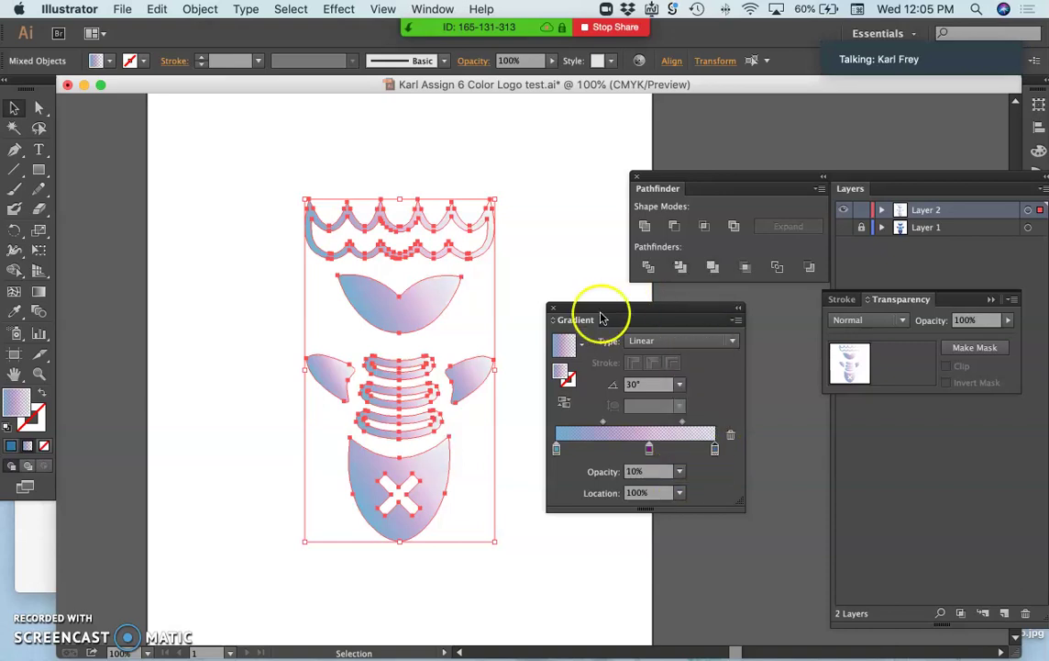
{"action": "left_click", "coordinate": [555, 272]}
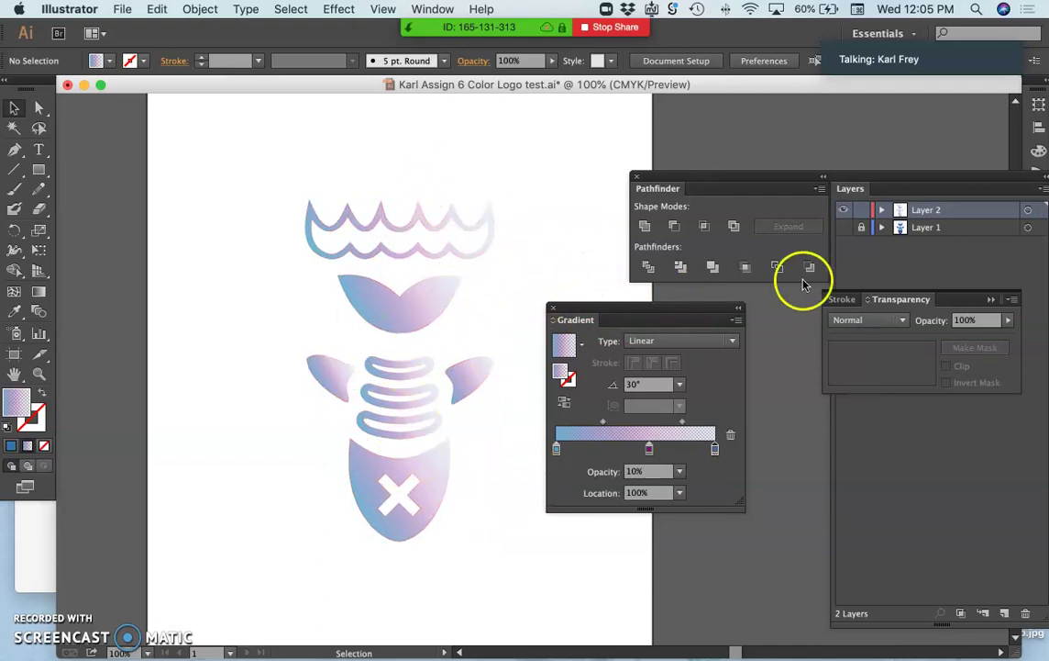
- Make the original dark blue layer visible beneath the gradient layer
{"action": "left_click", "coordinate": [844, 227]}
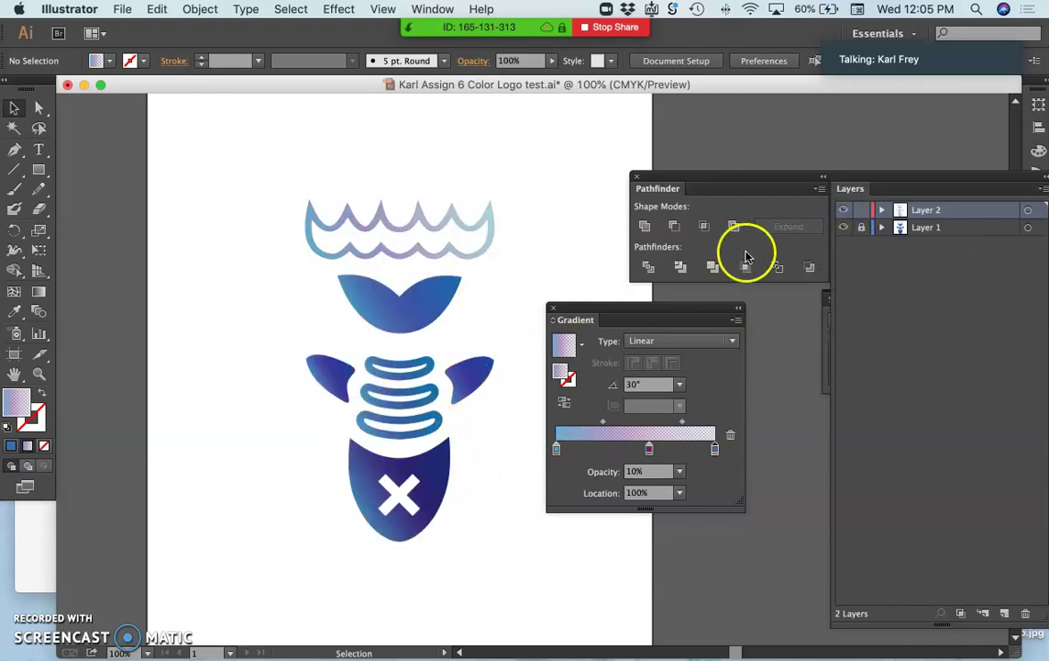
{"action": "left_click", "coordinate": [844, 229]}
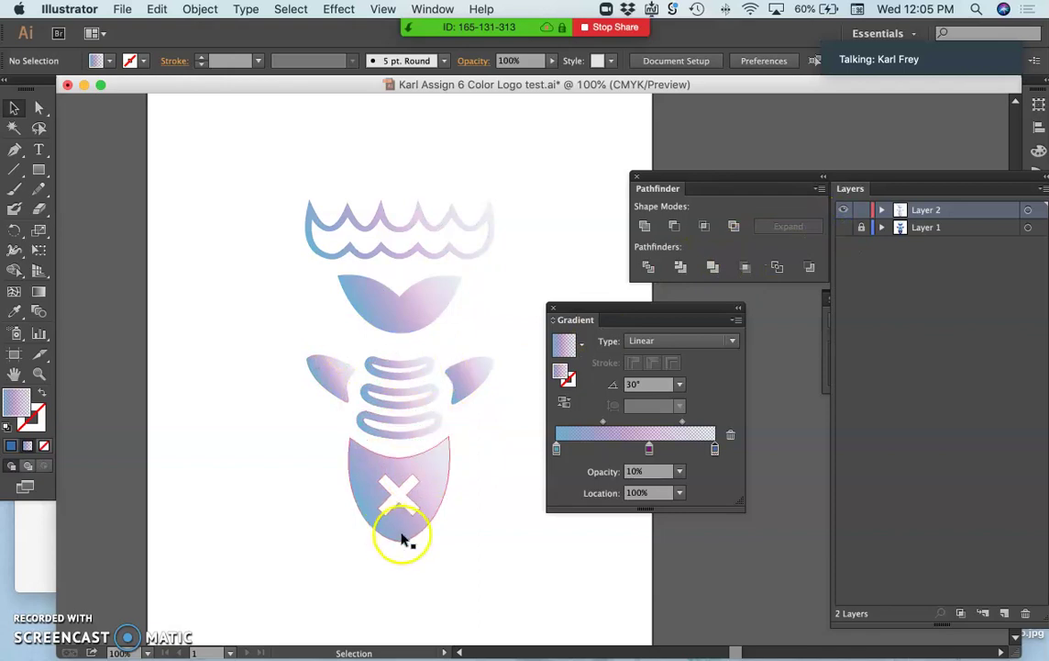
{"action": "left_click", "coordinate": [844, 229]}
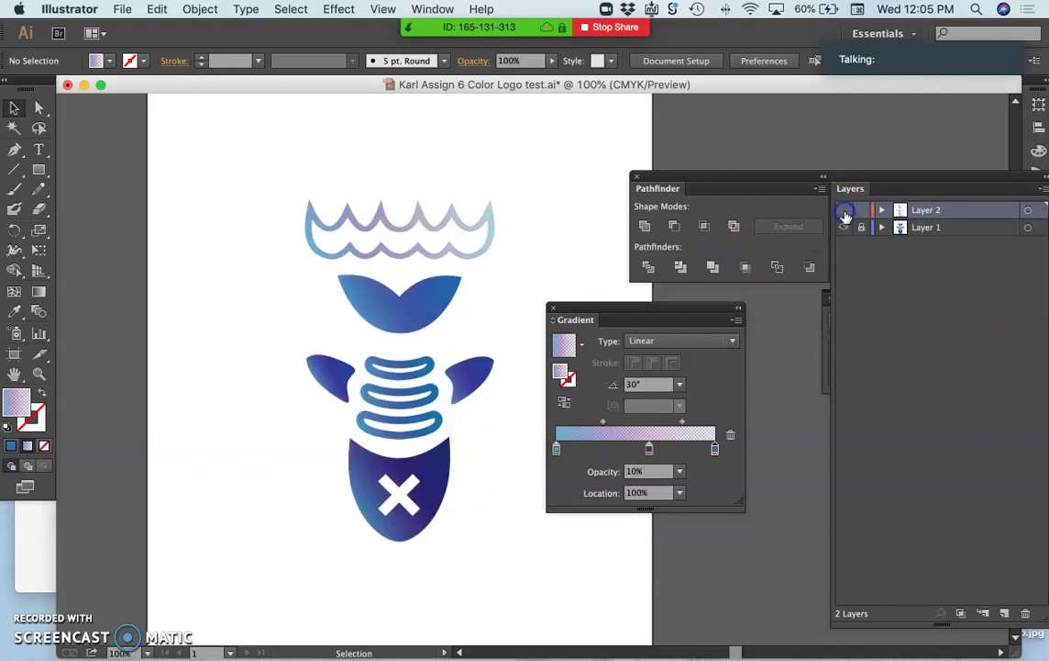
- Toggle the gradient layer off and on repeatedly to compare, leaving it visible
{"action": "left_click", "coordinate": [844, 210]}
{"action": "left_click", "coordinate": [844, 211]}
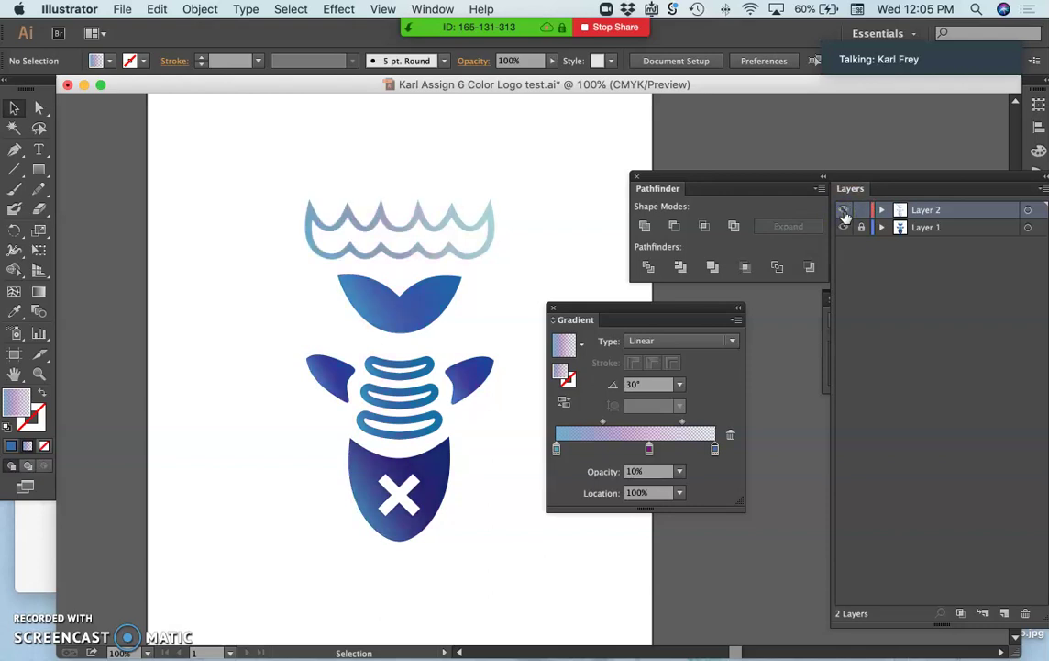
{"action": "left_click", "coordinate": [844, 211]}
{"action": "left_click", "coordinate": [844, 211]}
{"action": "left_click", "coordinate": [844, 211]}
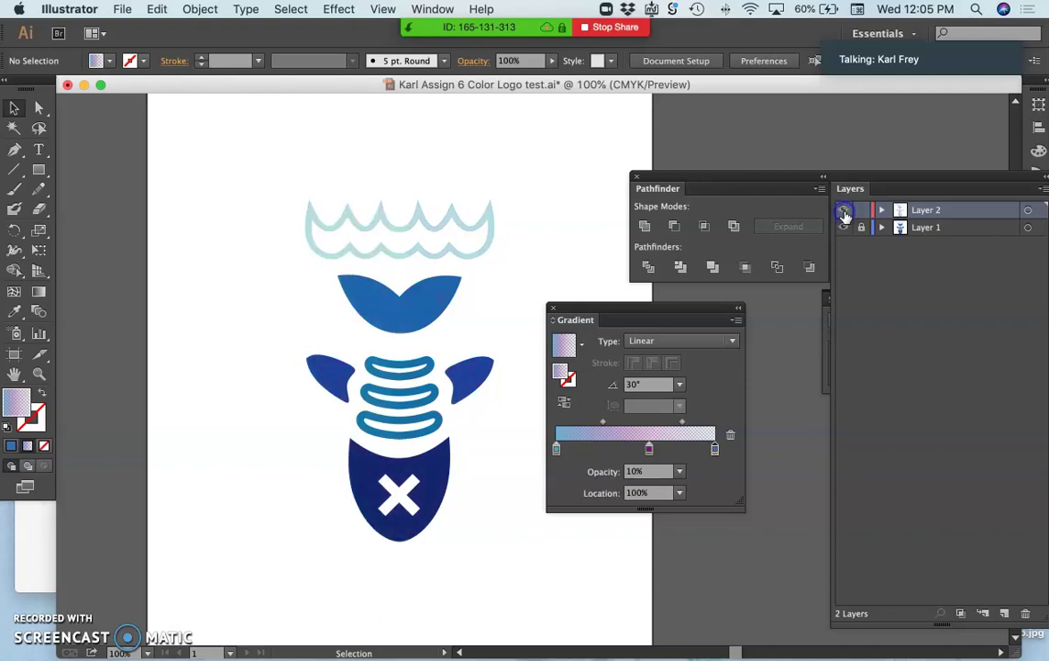
{"action": "left_click", "coordinate": [844, 211]}
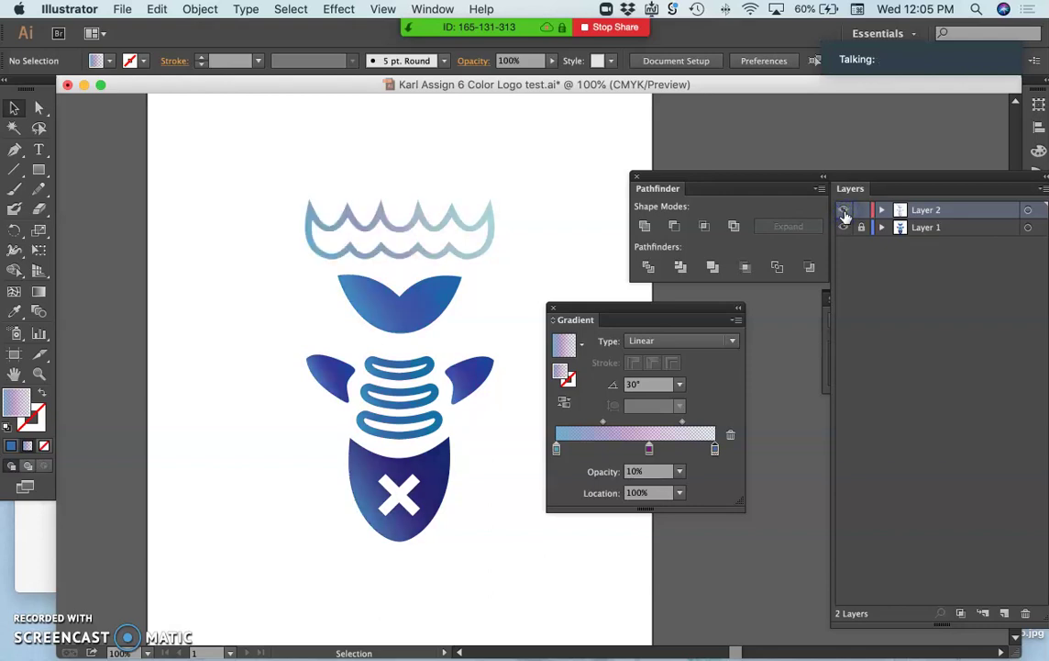
{"action": "left_click", "coordinate": [522, 228]}
{"action": "scroll", "coordinate": [524, 229], "scroll_direction": "right", "scroll_amount": 2}
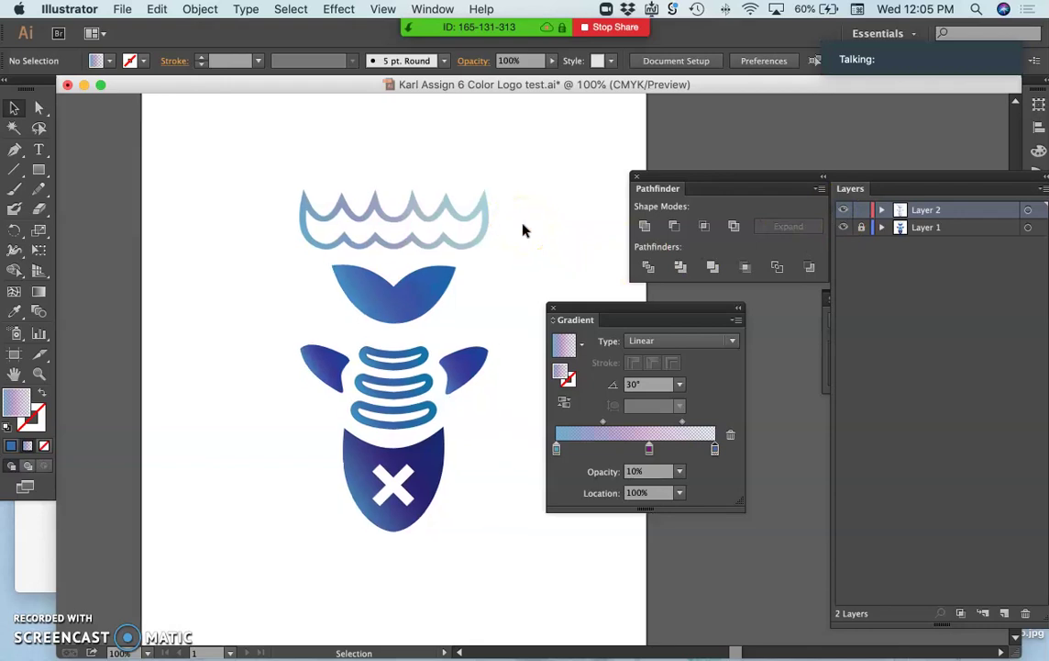
{"action": "scroll", "coordinate": [551, 216], "scroll_direction": "right", "scroll_amount": 1}
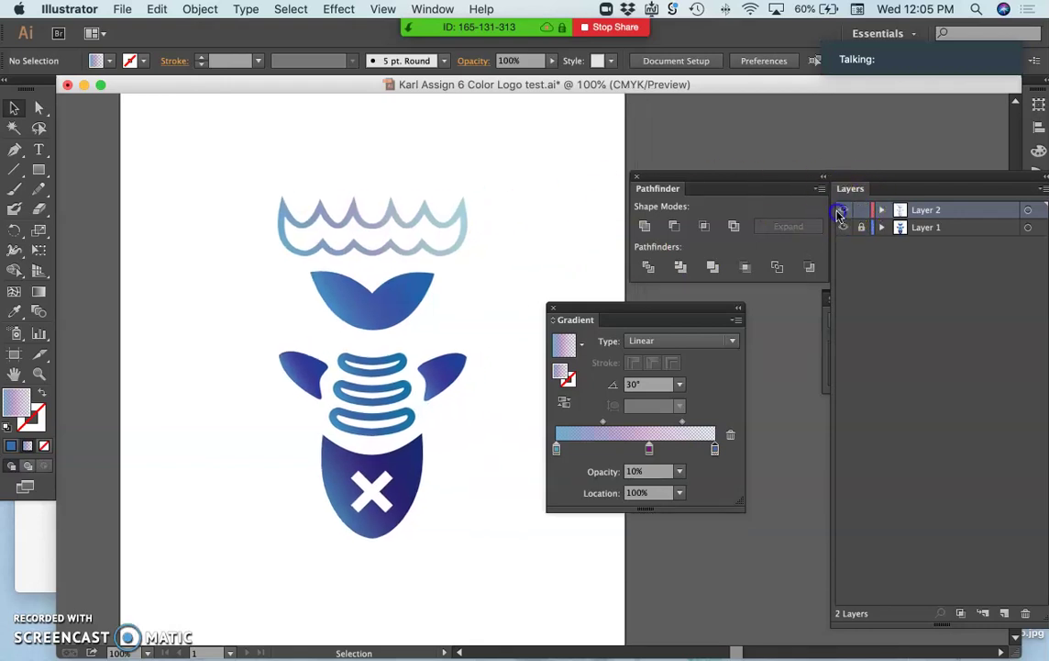
{"action": "left_click", "coordinate": [846, 212]}
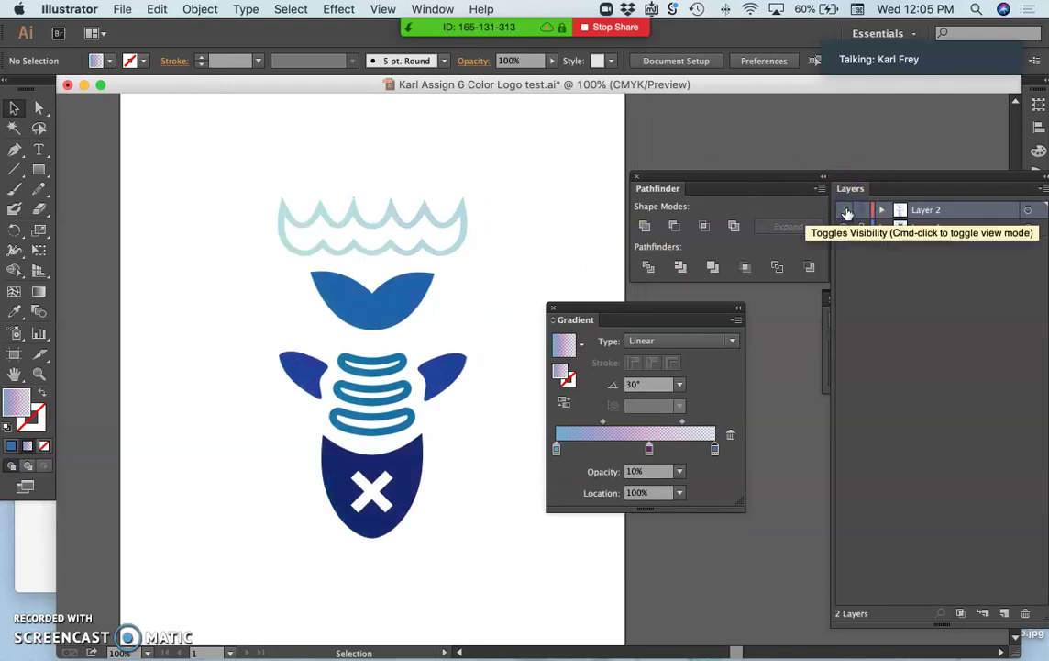
{"action": "left_click", "coordinate": [847, 211]}
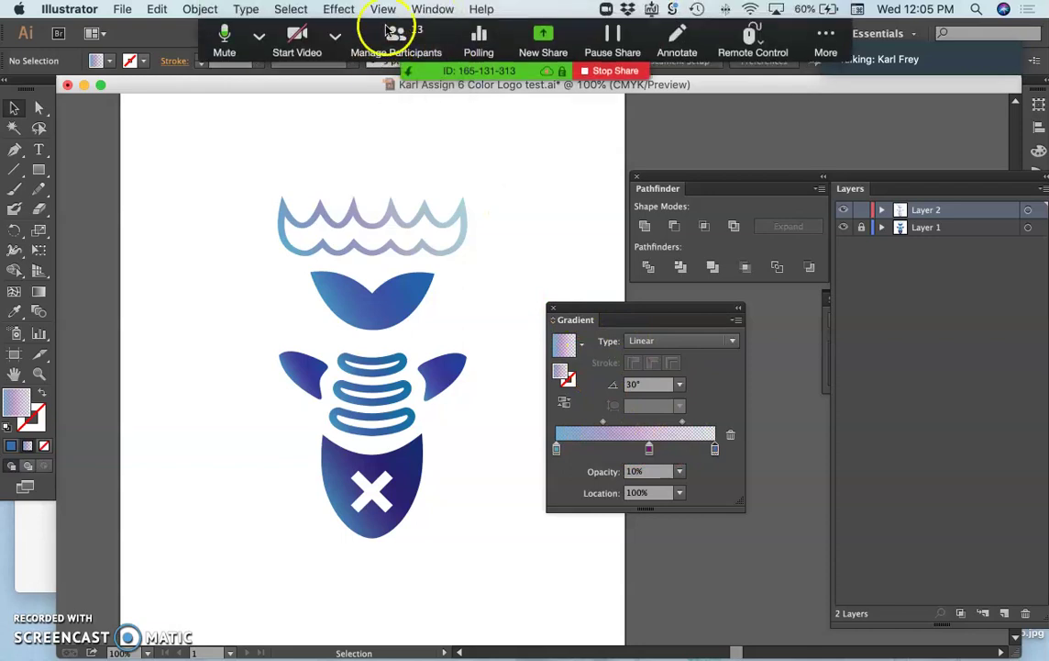
{"action": "left_click", "coordinate": [432, 9]}
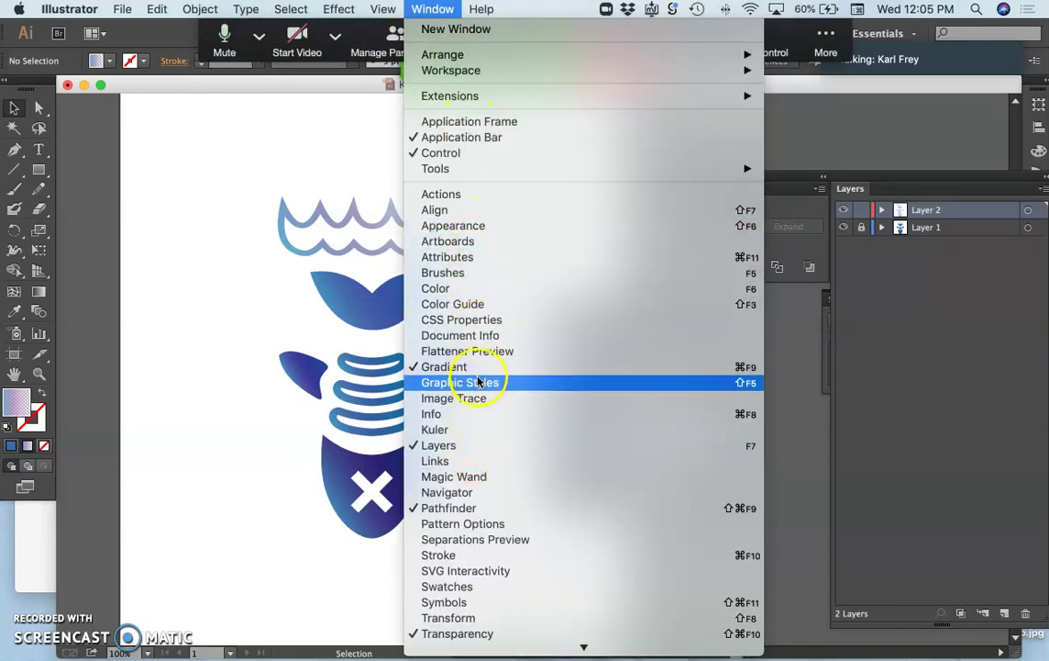
- Float the Transparency panel and target the whole gradient layer, Layer 2
{"action": "left_click", "coordinate": [453, 633]}
{"action": "mouse_move", "coordinate": [908, 303]}
{"action": "left_mouse_down"}
{"action": "mouse_move", "coordinate": [834, 295]}
{"action": "mouse_move", "coordinate": [555, 162]}
{"action": "left_mouse_up"}
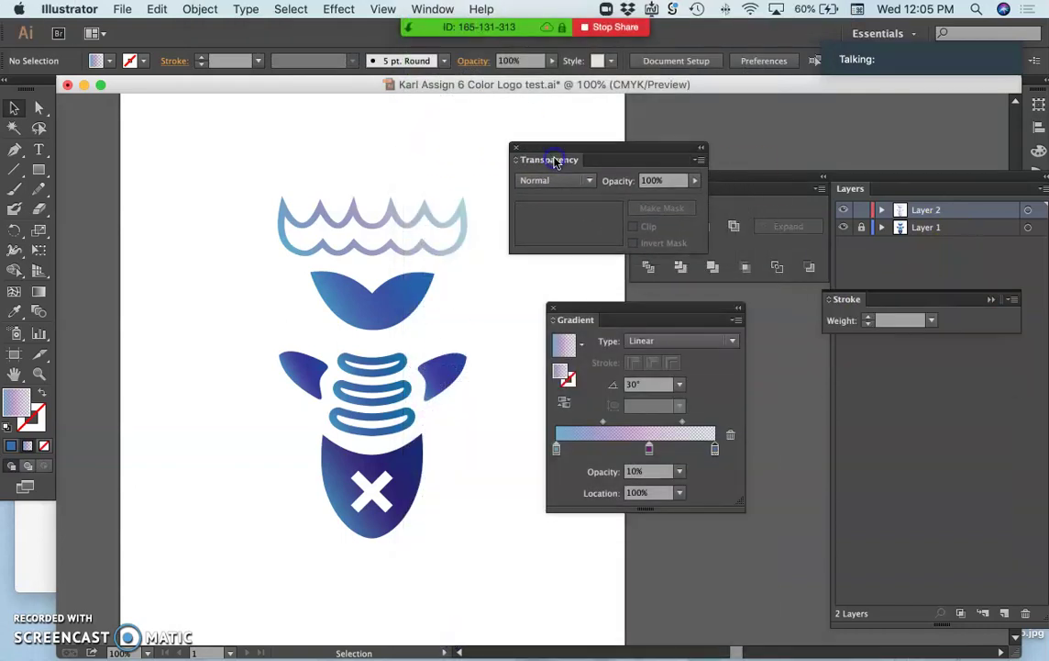
{"action": "left_click", "coordinate": [1028, 215]}
{"action": "left_click", "coordinate": [629, 150]}
{"action": "left_click_drag", "start_coordinate": [630, 149], "coordinate": [628, 112]}
- Set Layer 2's opacity to 60% and deselect to preview the blend
{"action": "left_click", "coordinate": [694, 145]}
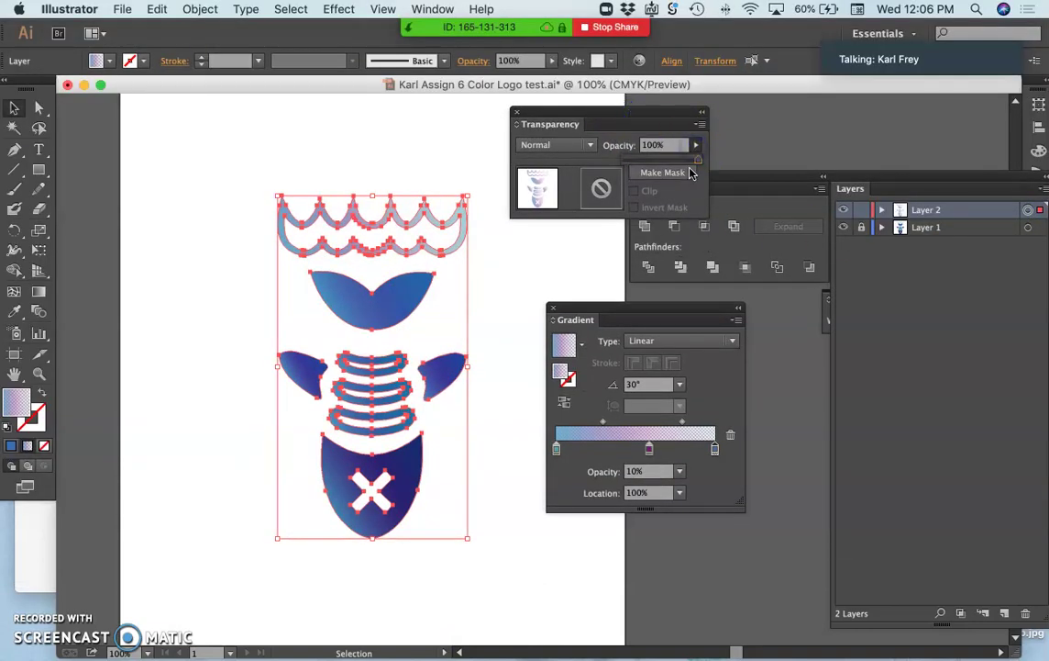
{"action": "left_click_drag", "start_coordinate": [671, 160], "coordinate": [643, 162]}
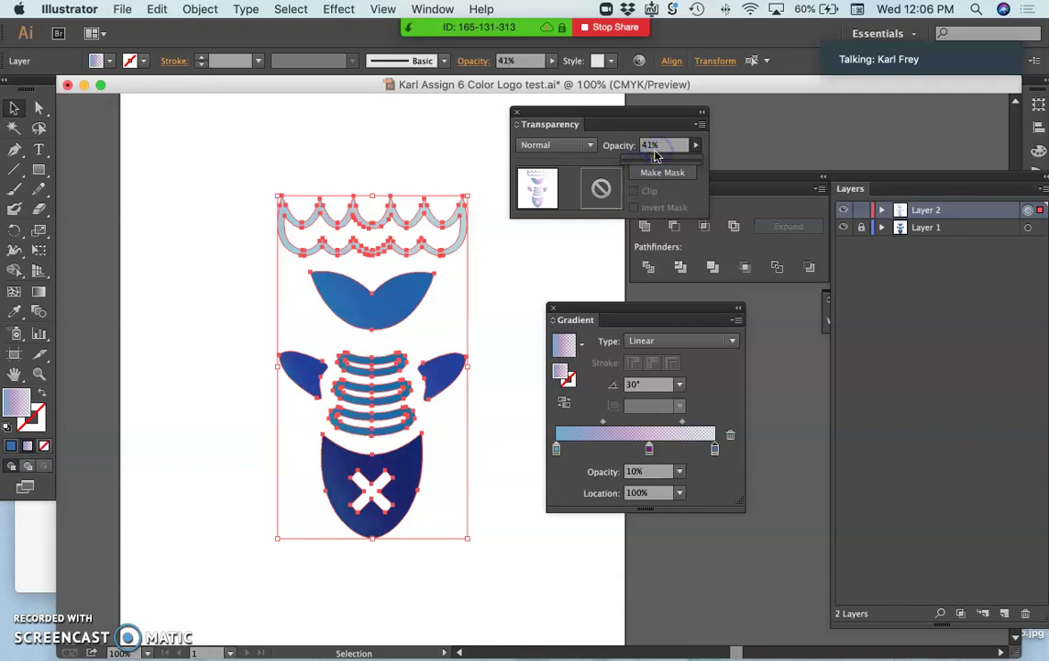
{"action": "left_click", "coordinate": [655, 155]}
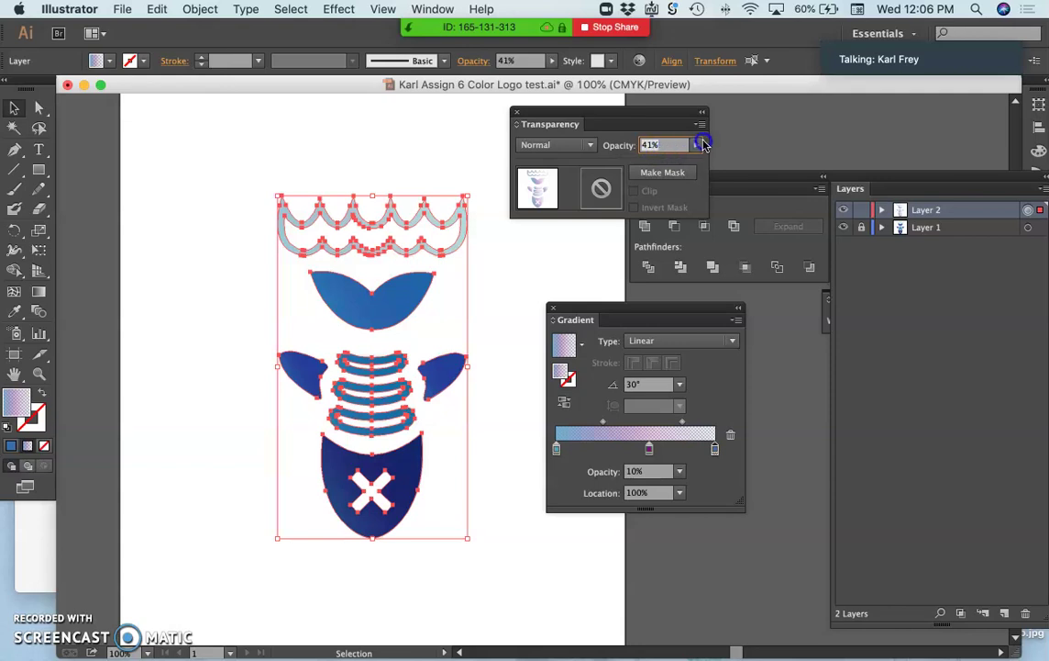
{"action": "left_click", "coordinate": [694, 147]}
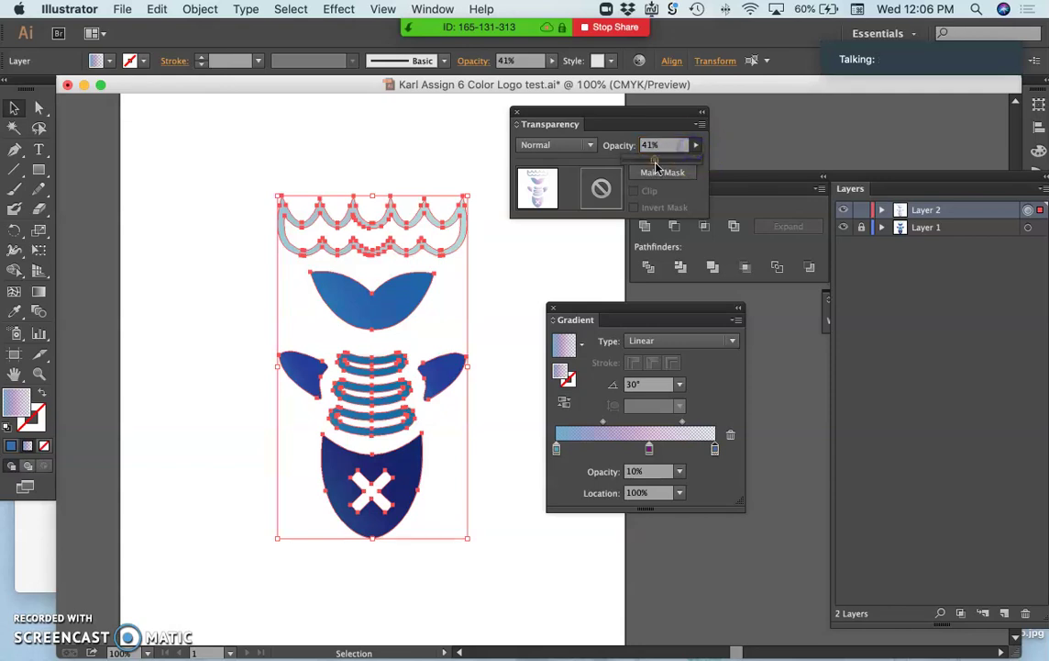
{"action": "left_click_drag", "start_coordinate": [652, 163], "coordinate": [676, 162]}
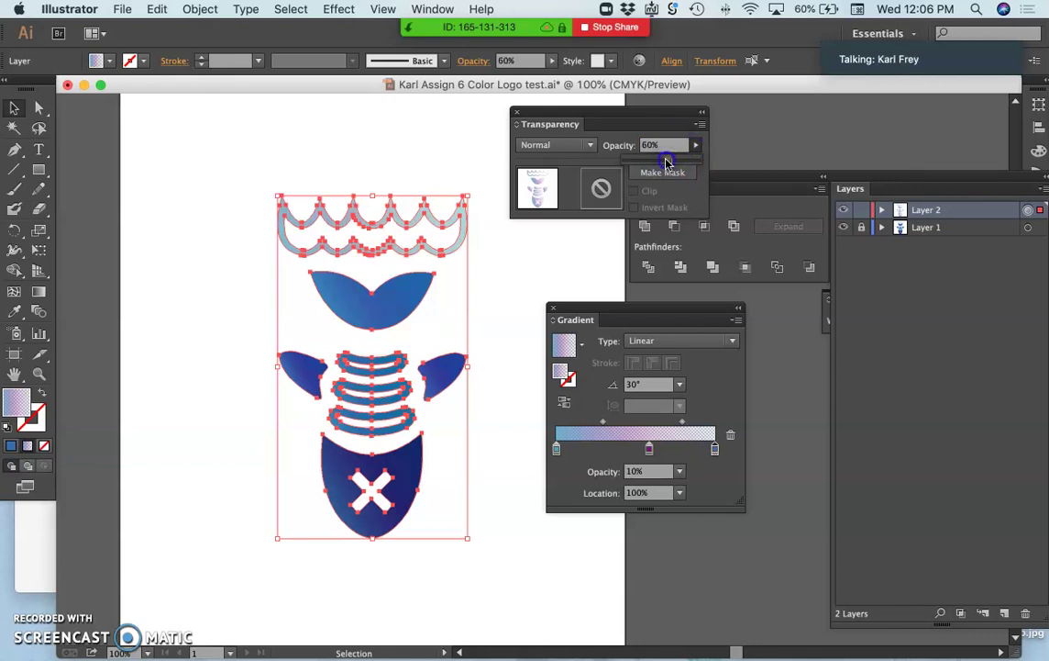
{"action": "left_click", "coordinate": [537, 274]}
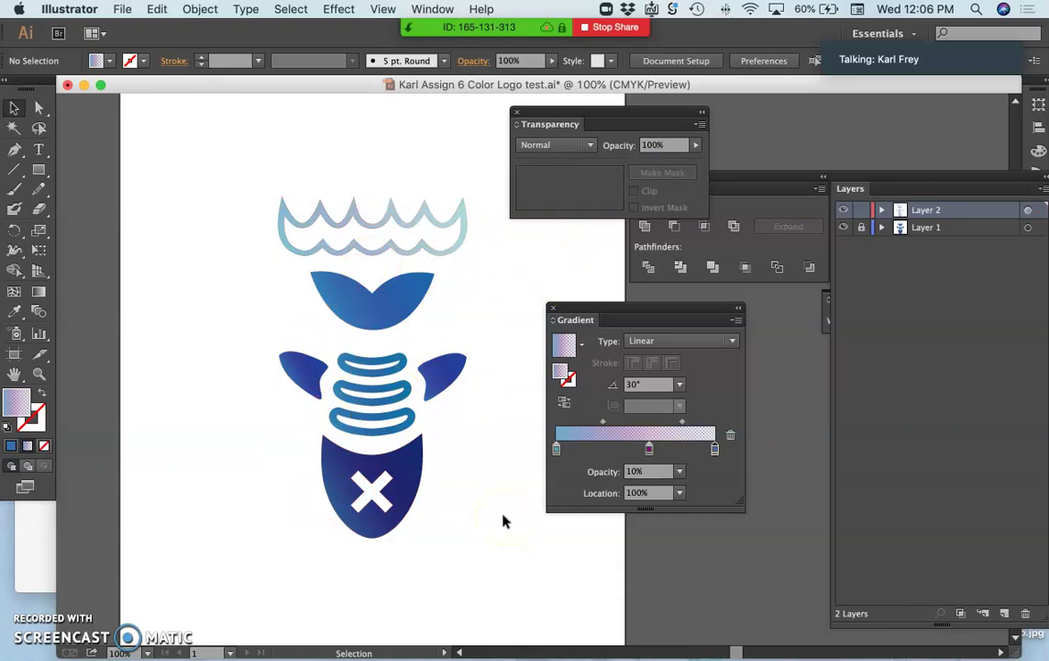
- Create a new Layer 3 and paste a copy of the fish logo in place
{"action": "left_click", "coordinate": [1029, 210]}
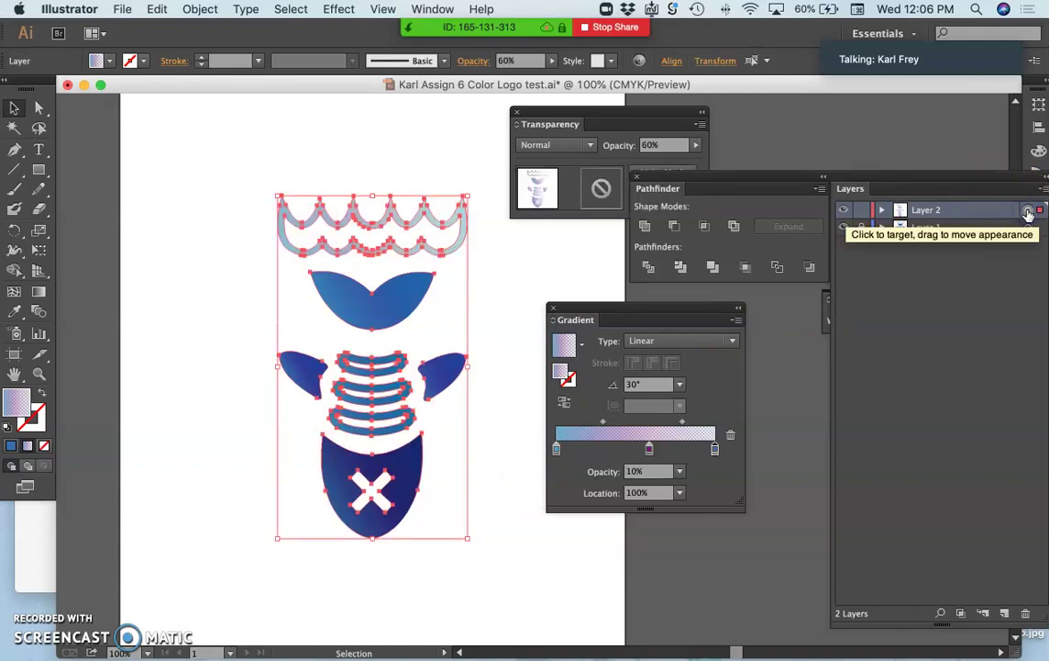
{"action": "left_click_drag", "start_coordinate": [1029, 211], "coordinate": [864, 211]}
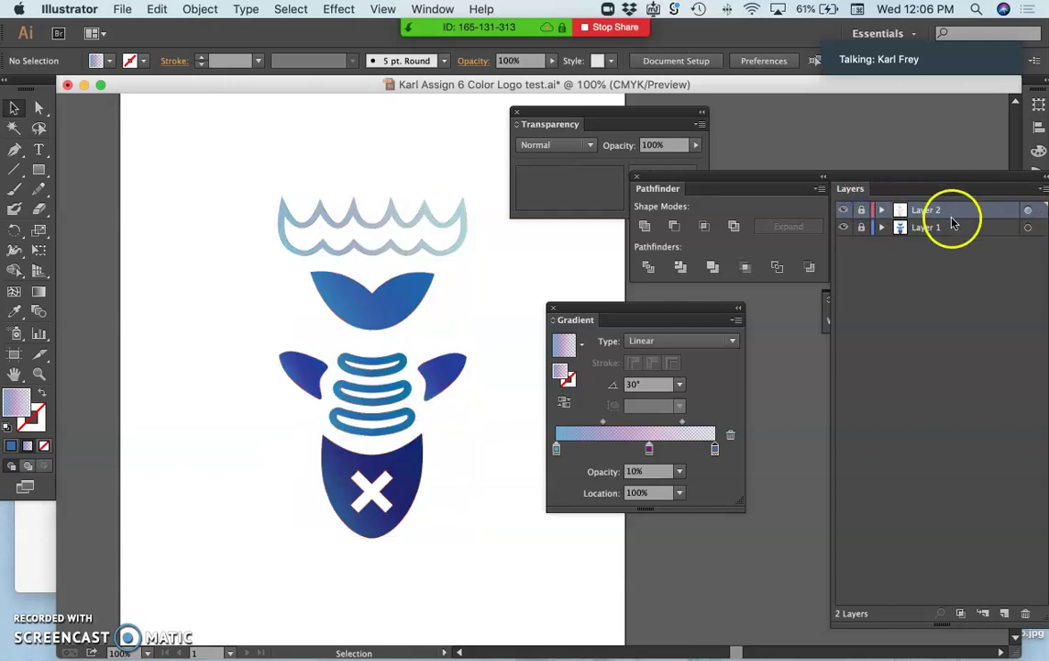
{"action": "left_click", "coordinate": [1005, 613]}
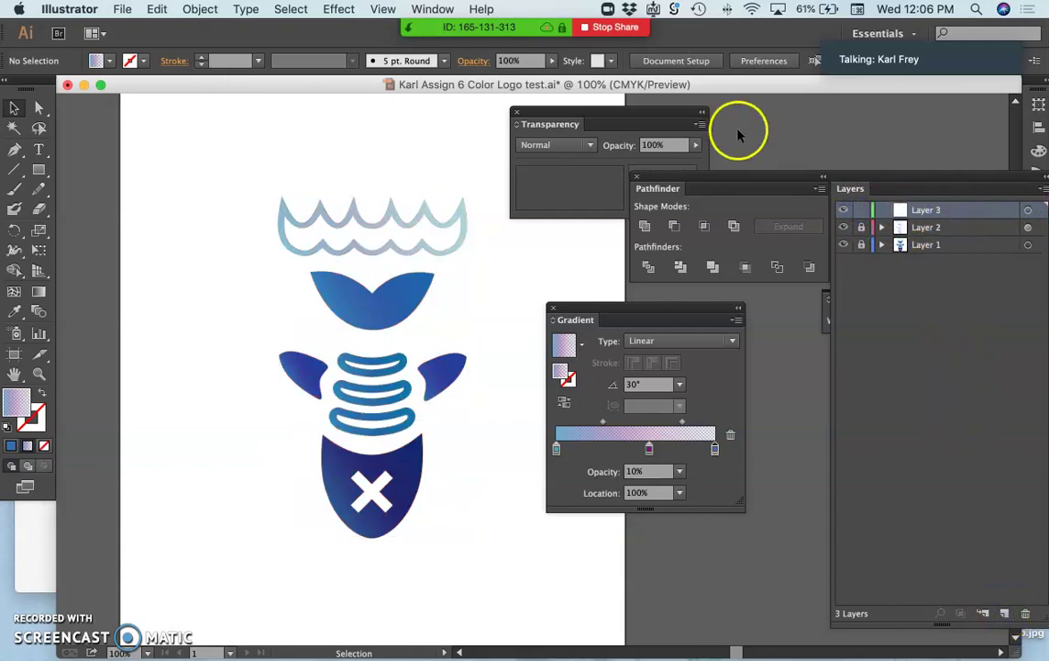
{"action": "left_click", "coordinate": [157, 9]}
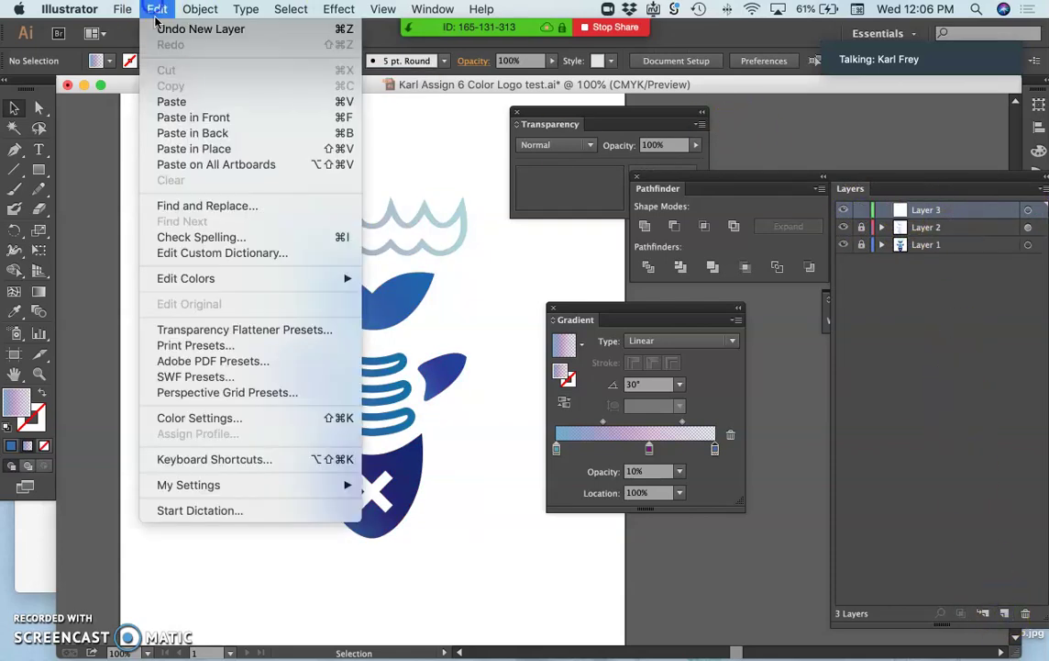
{"action": "left_click", "coordinate": [189, 149]}
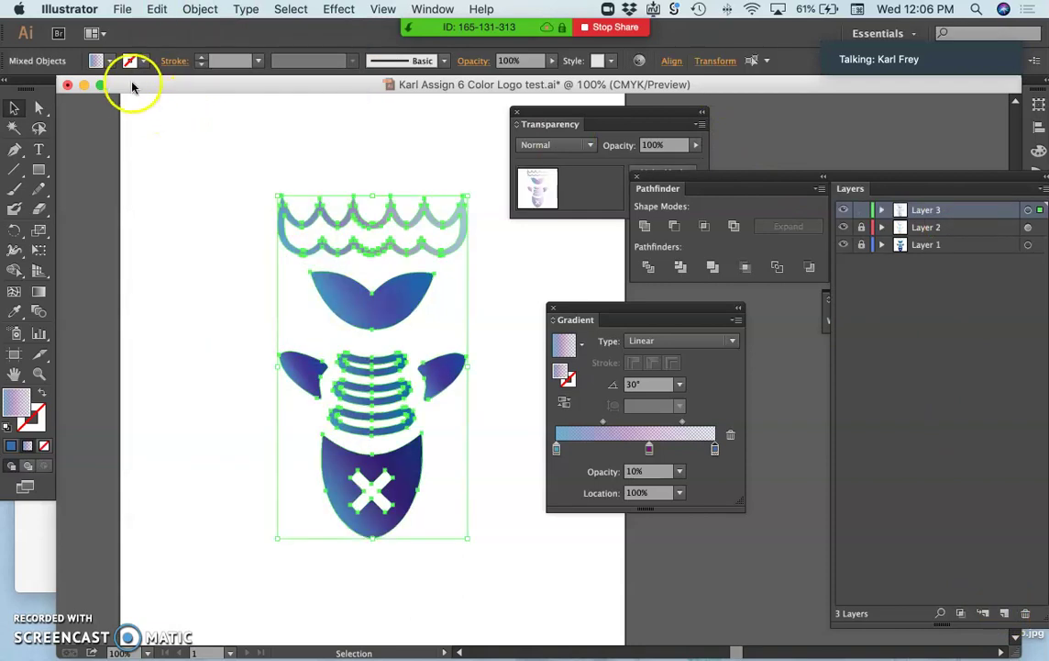
- Fill the copy with the Orange, Yellow gradient, ending as a linear gradient
{"action": "left_click", "coordinate": [107, 61]}
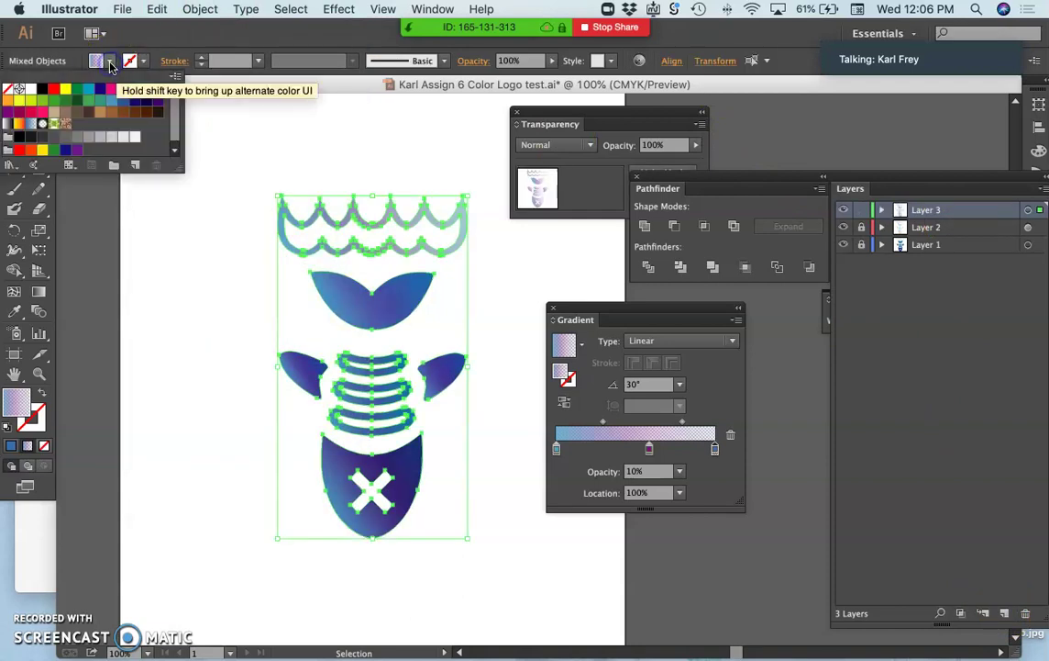
{"action": "left_click", "coordinate": [19, 123]}
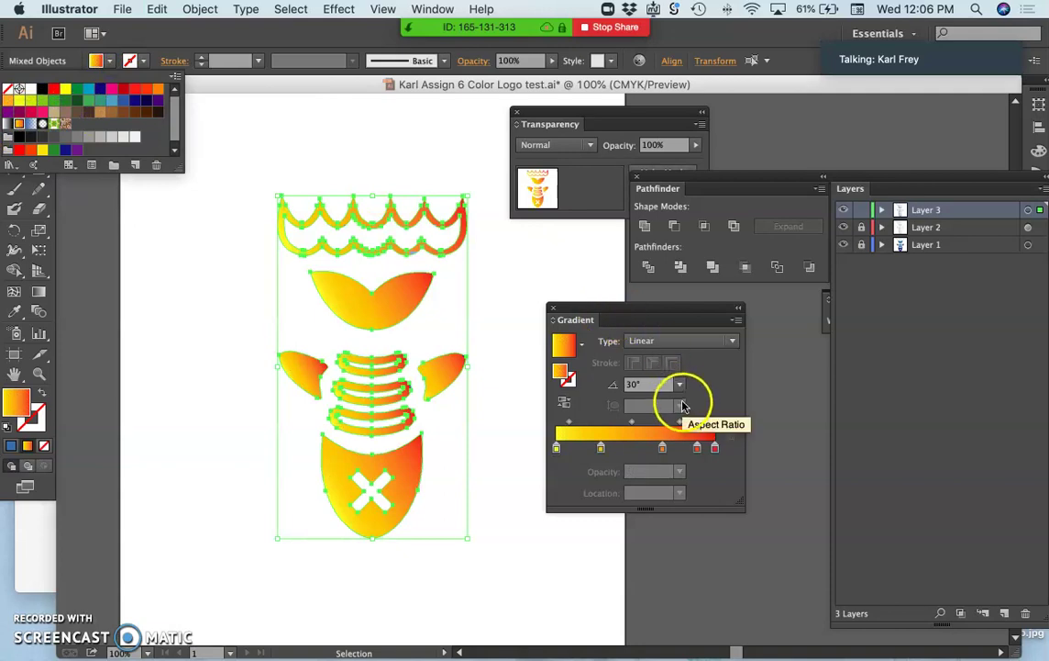
{"action": "left_click", "coordinate": [680, 385]}
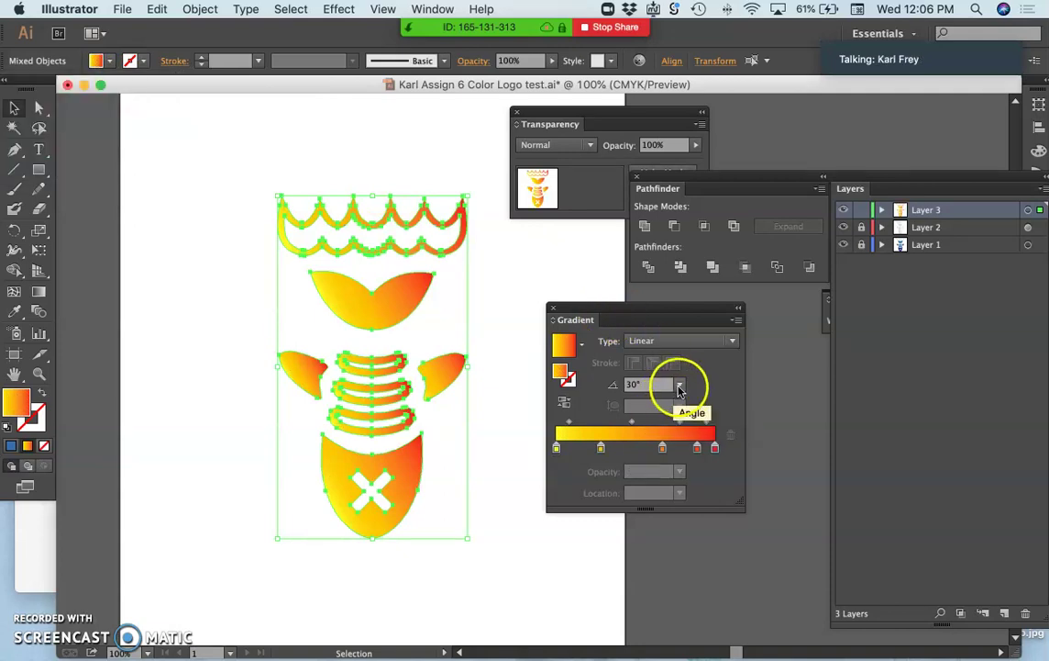
{"action": "left_click", "coordinate": [680, 385]}
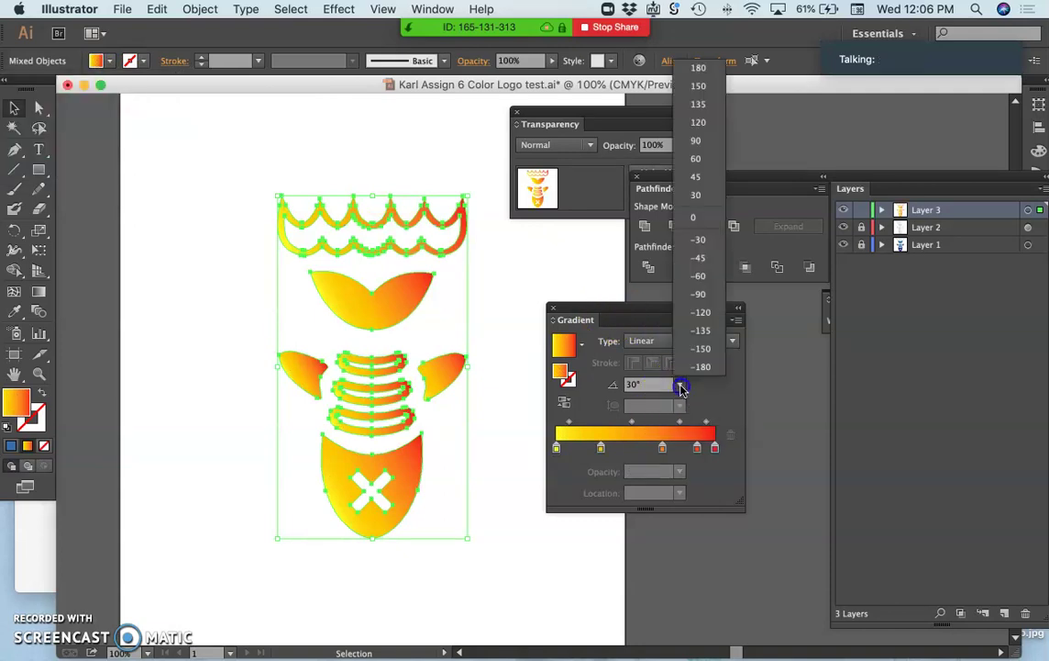
{"action": "left_click", "coordinate": [701, 264]}
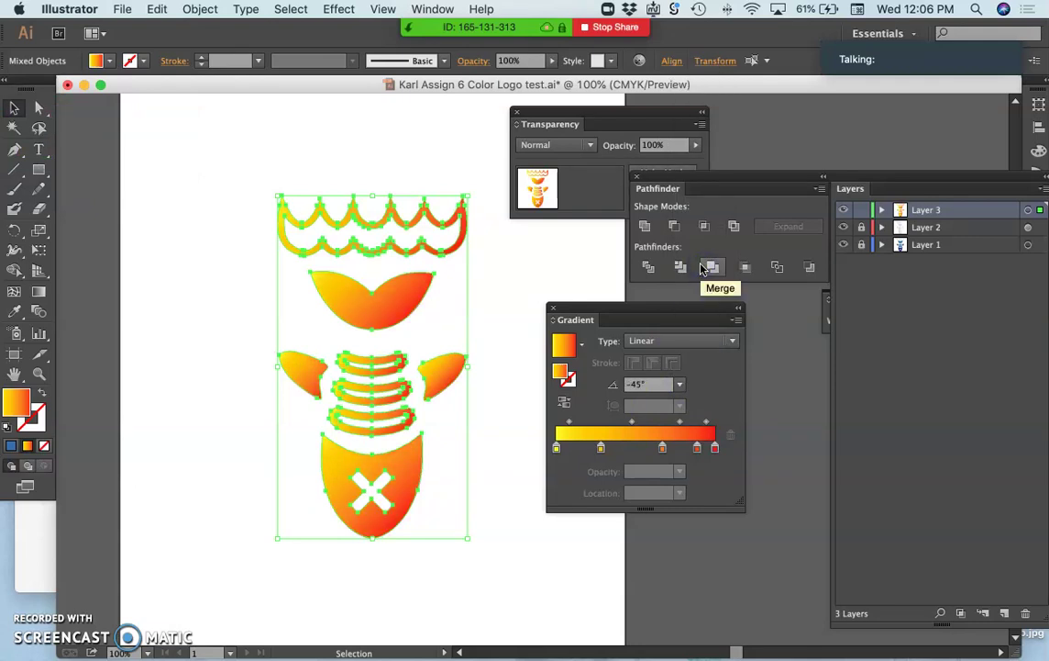
{"action": "left_click", "coordinate": [729, 347]}
{"action": "left_click", "coordinate": [729, 352]}
{"action": "left_click", "coordinate": [732, 347]}
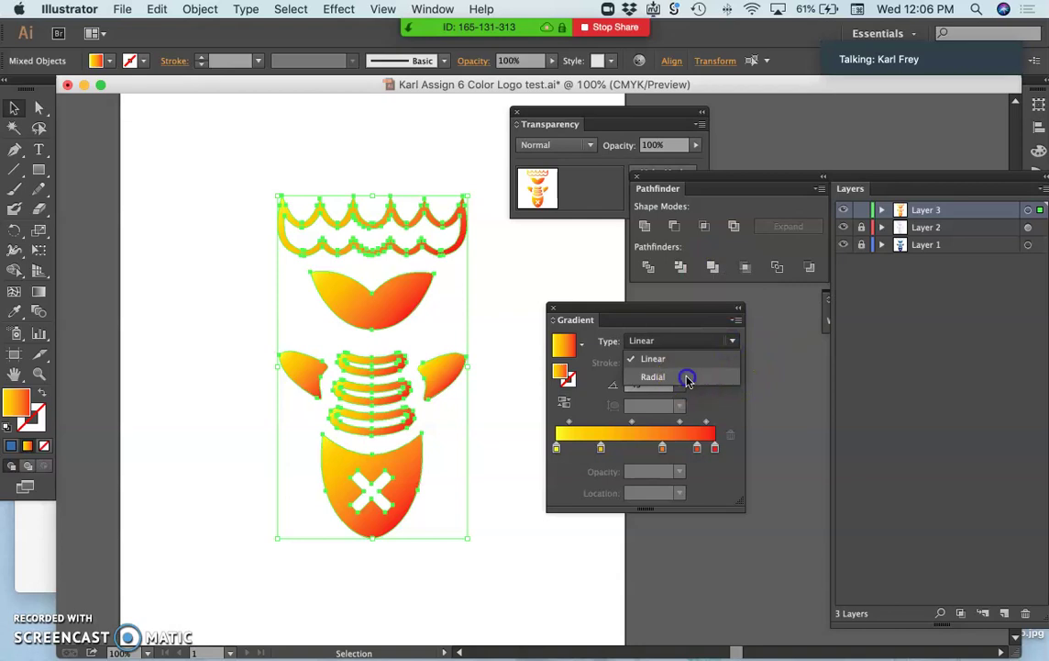
{"action": "left_click", "coordinate": [687, 378]}
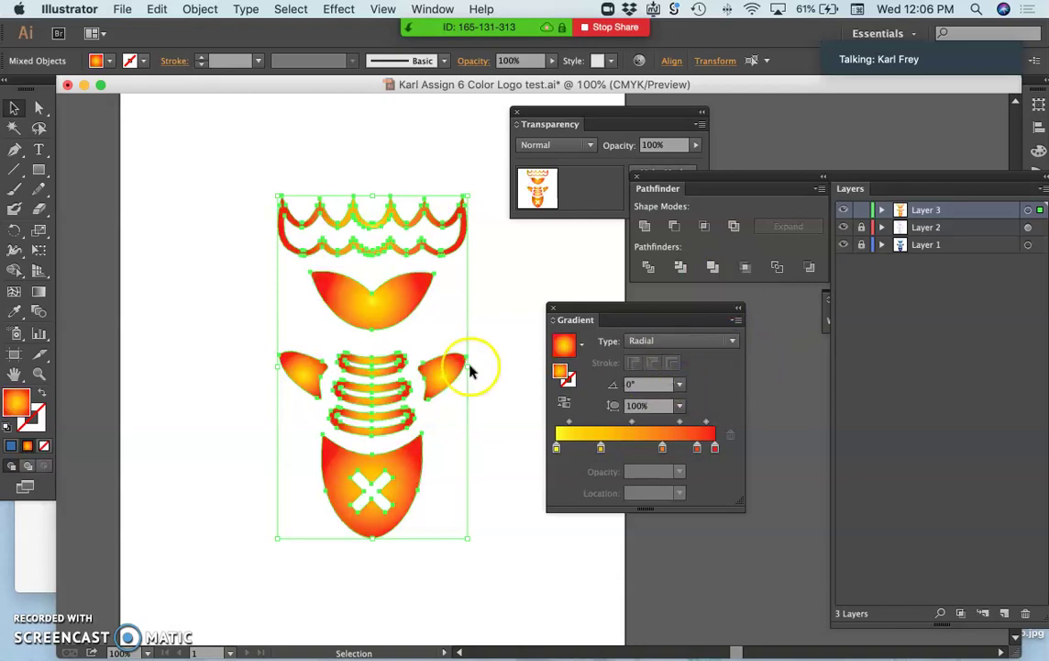
{"action": "left_click", "coordinate": [732, 341]}
{"action": "left_click", "coordinate": [672, 359]}
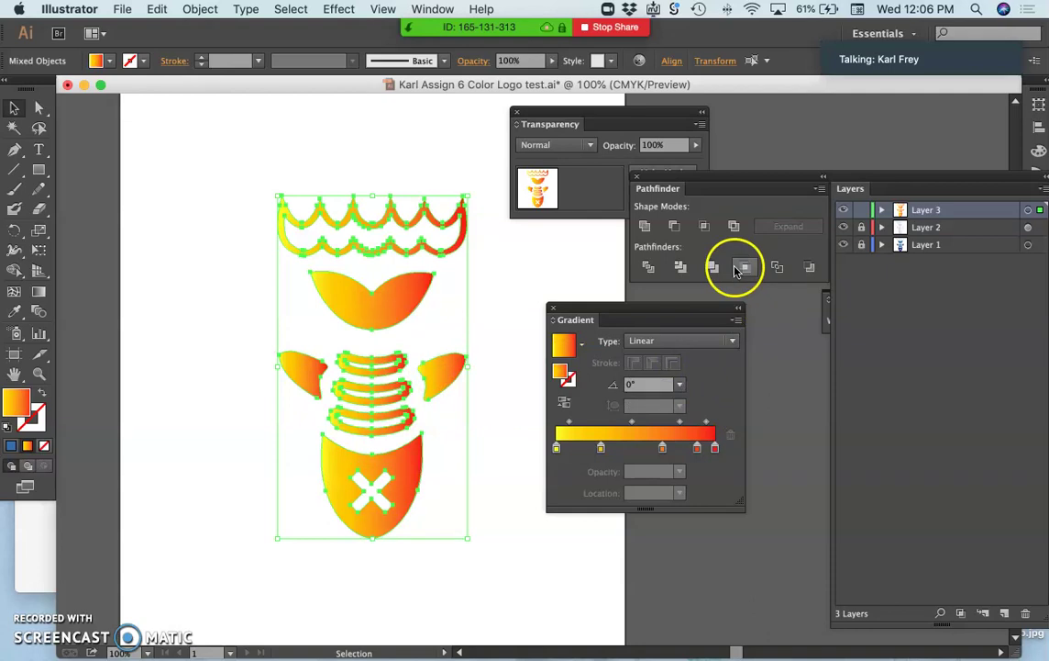
- Lower the orange-yellow copy to 25% opacity, then toggle Layer 3 to compare
{"action": "left_click", "coordinate": [695, 145]}
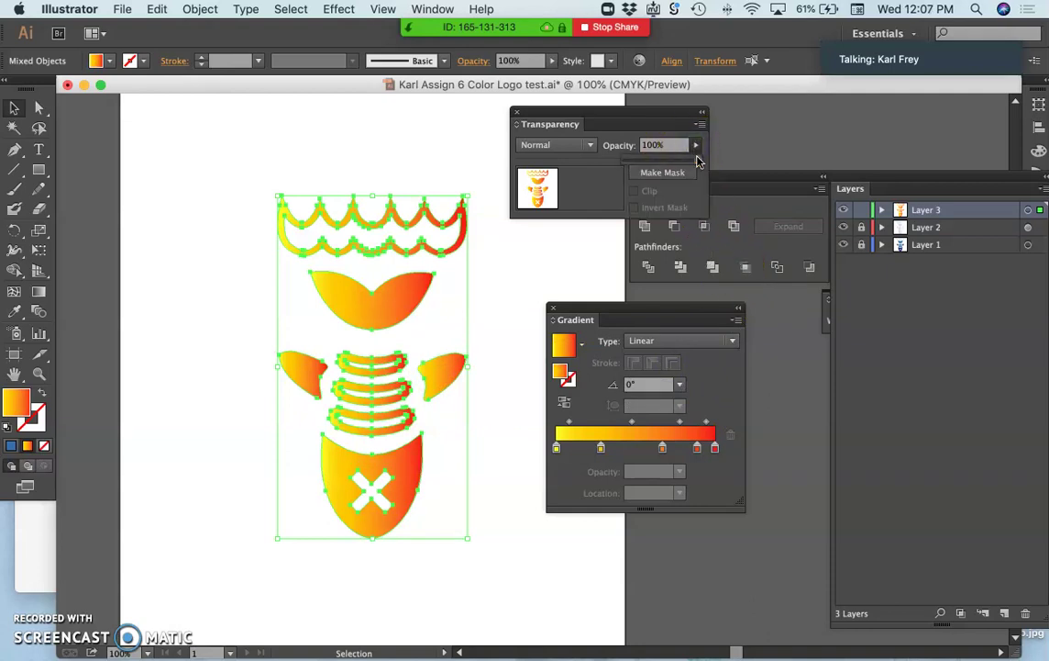
{"action": "left_click_drag", "start_coordinate": [642, 166], "coordinate": [642, 166]}
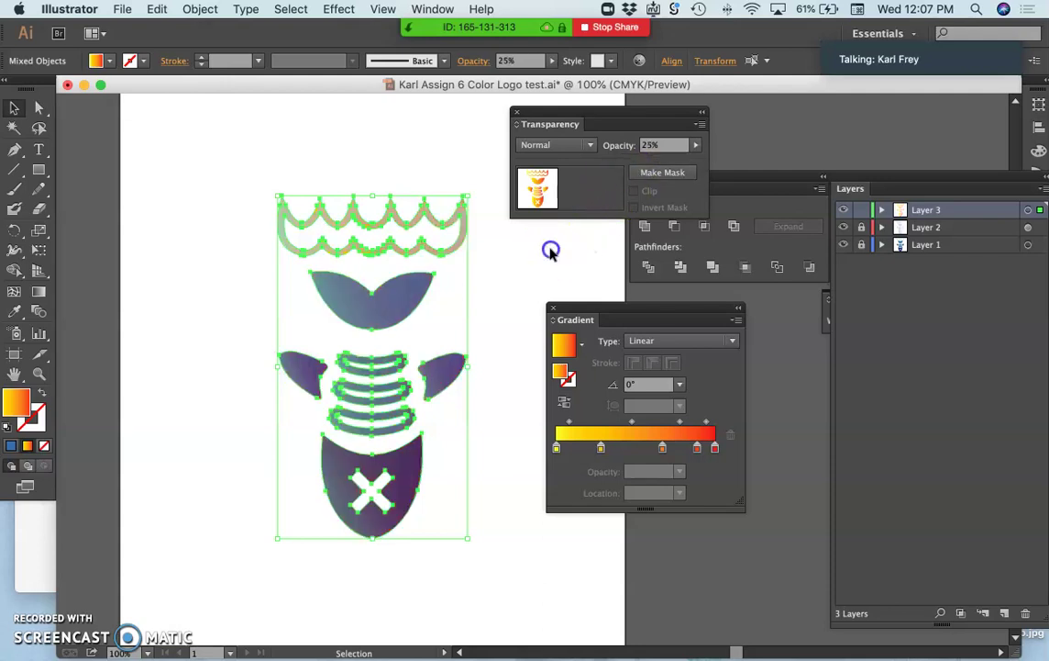
{"action": "left_click", "coordinate": [551, 249]}
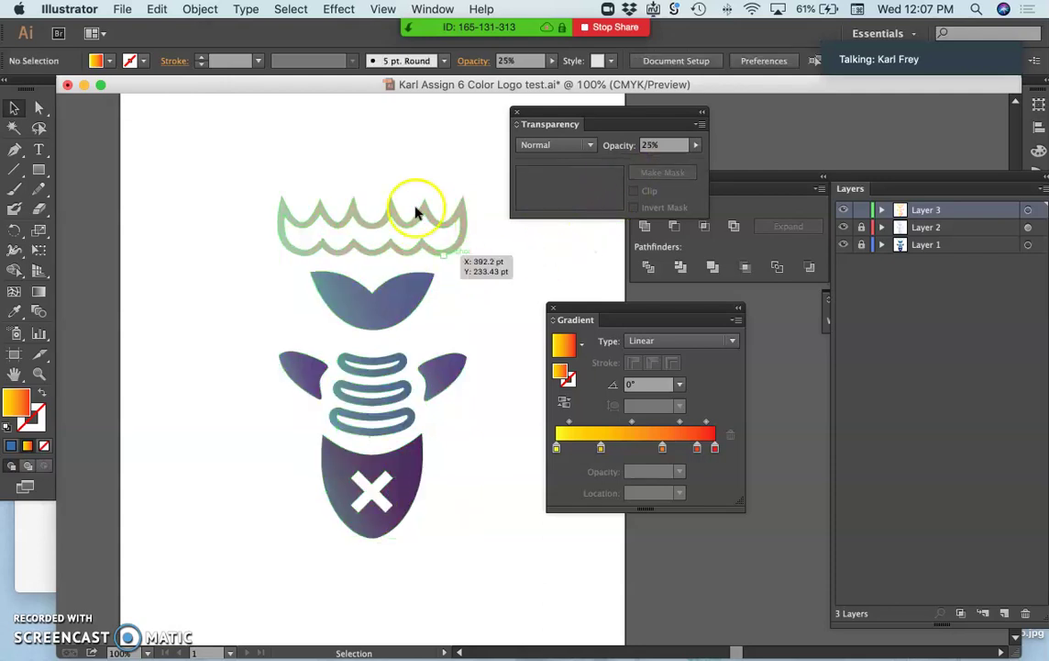
{"action": "left_click", "coordinate": [846, 211]}
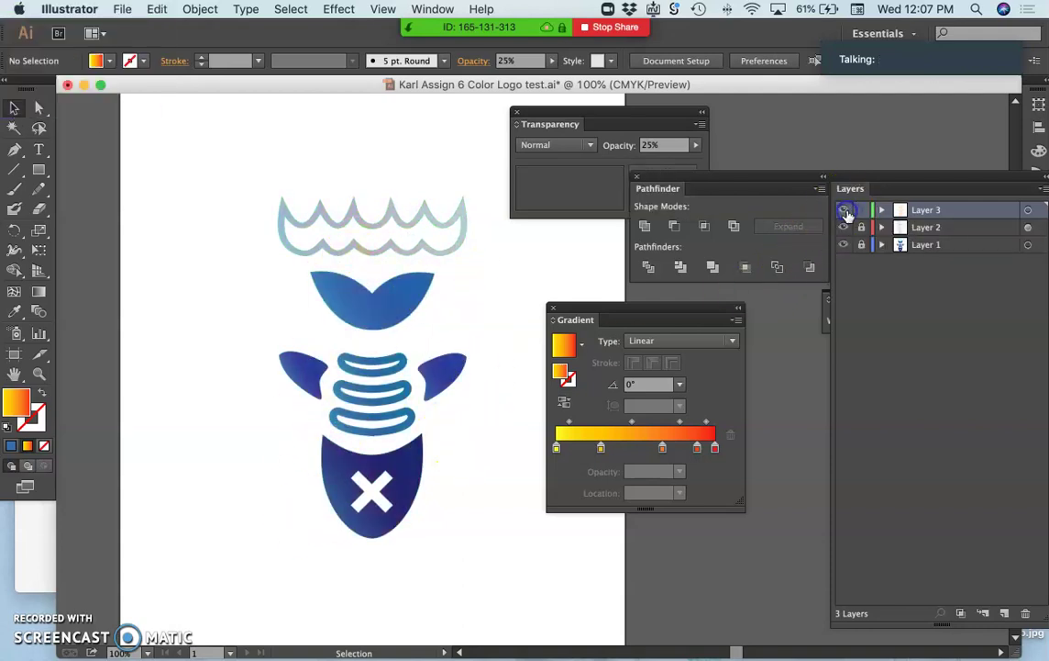
{"action": "left_click", "coordinate": [846, 211]}
{"action": "left_click", "coordinate": [847, 212]}
{"action": "left_click", "coordinate": [846, 212]}
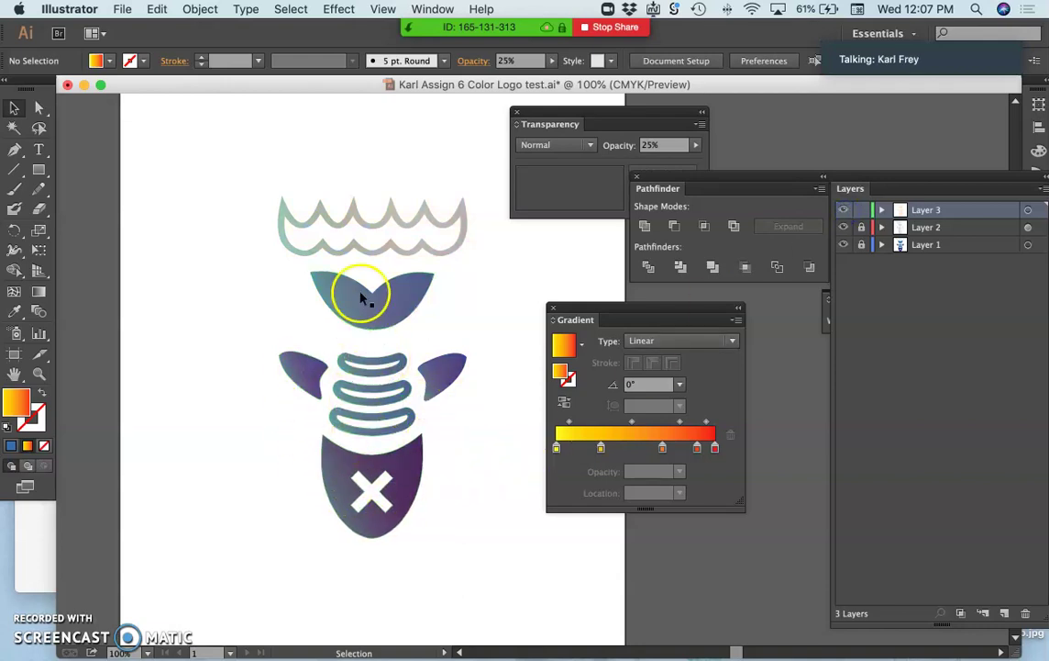
{"action": "left_click", "coordinate": [861, 227]}
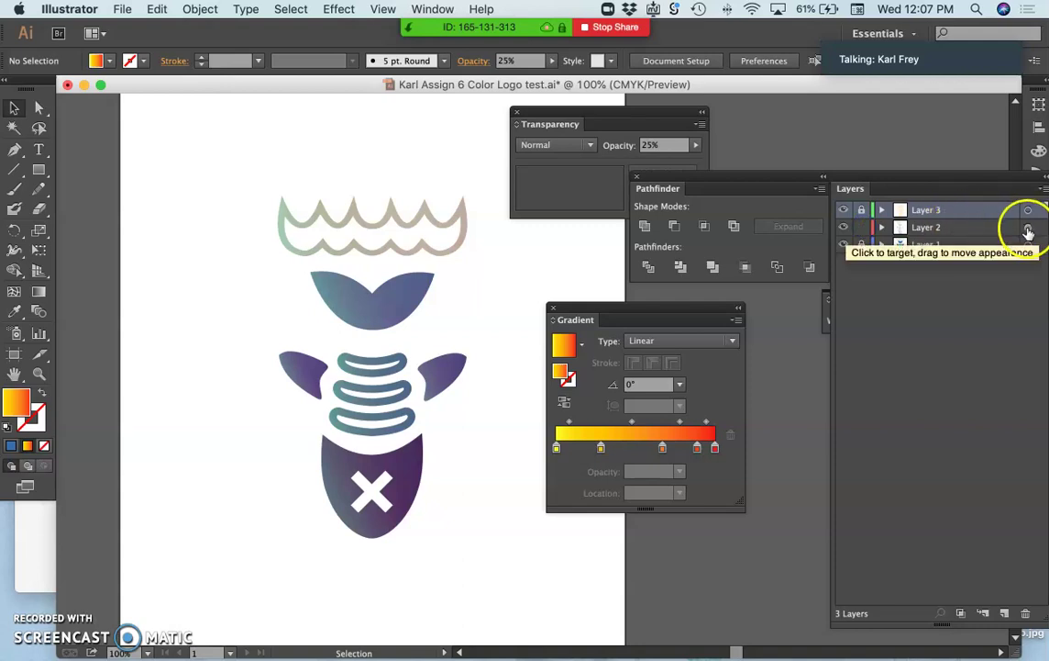
{"action": "left_click", "coordinate": [1028, 228]}
{"action": "left_click", "coordinate": [697, 146]}
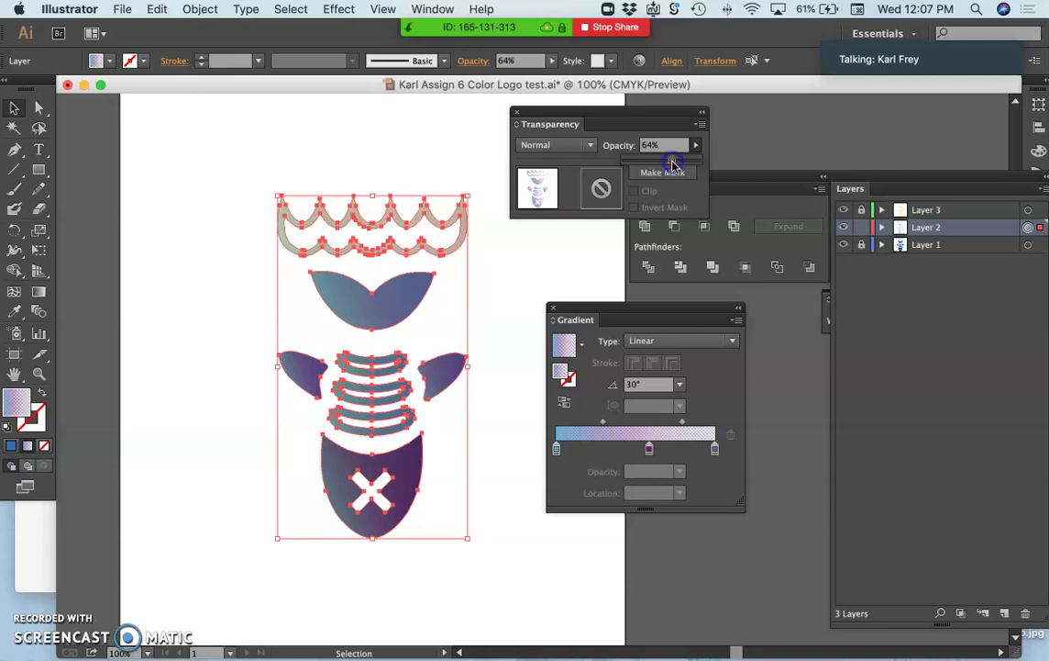
{"action": "left_click_drag", "start_coordinate": [675, 163], "coordinate": [696, 163]}
{"action": "left_click", "coordinate": [555, 277]}
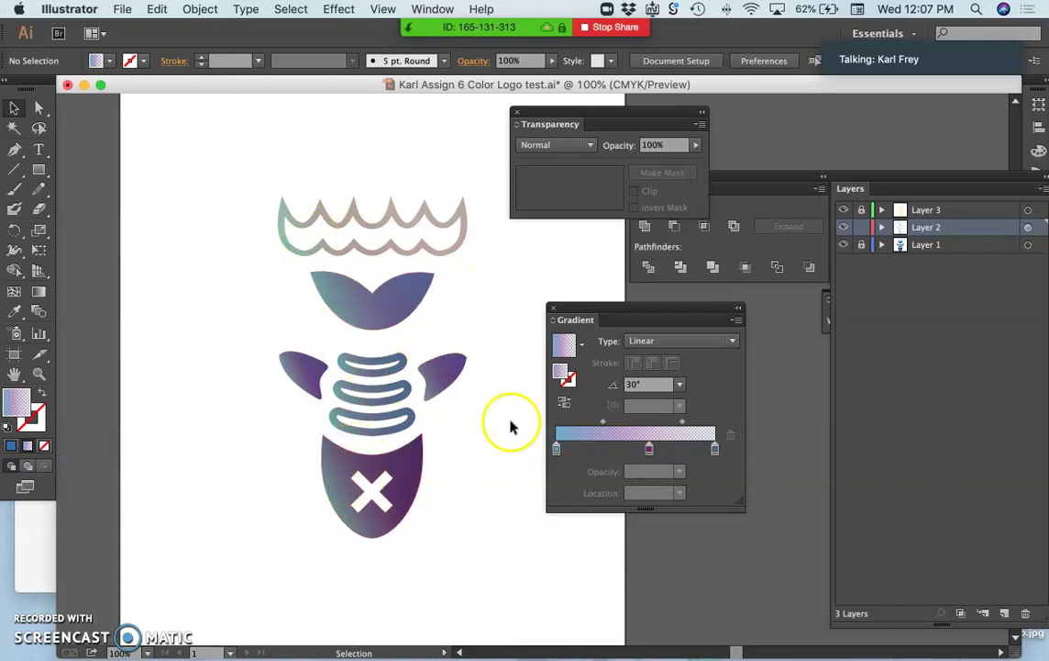
{"action": "key", "text": "a"}
{"action": "key", "text": "super+a"}
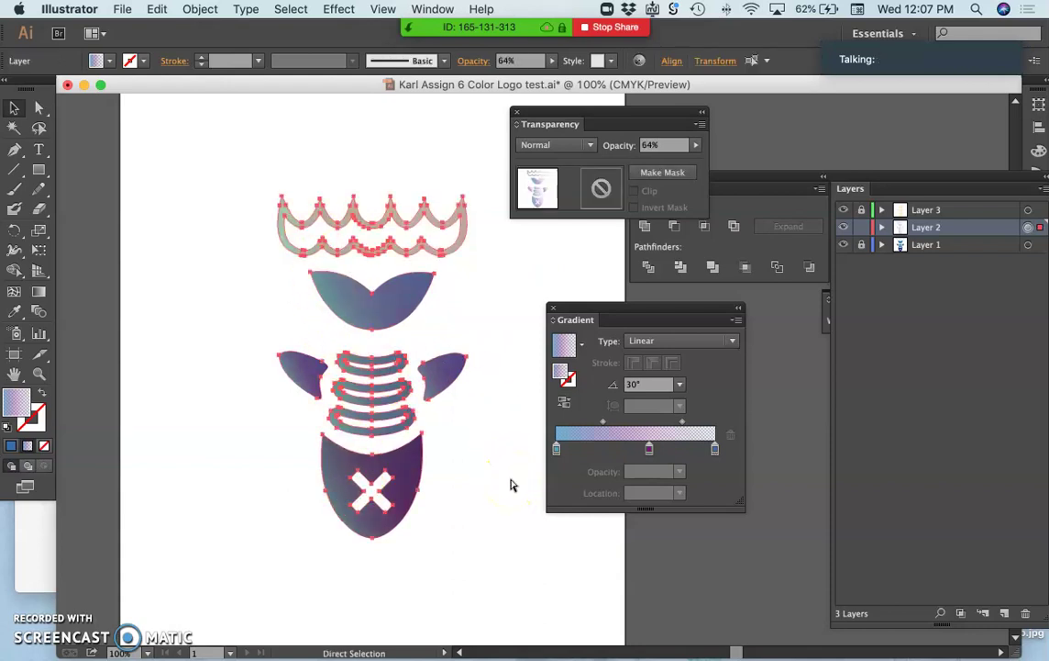
{"action": "key", "text": "v"}
{"action": "key", "text": "super+shift+a"}
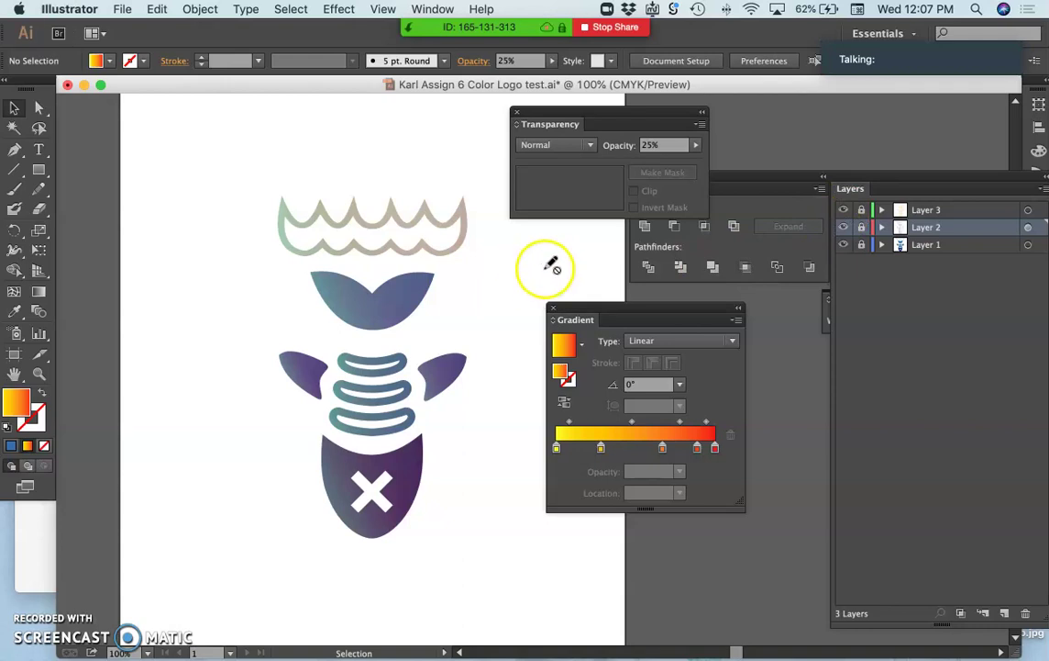
- Unmute all participants from Zoom's Participants window, then minimize it
{"action": "mouse_move", "coordinate": [9, 541]}
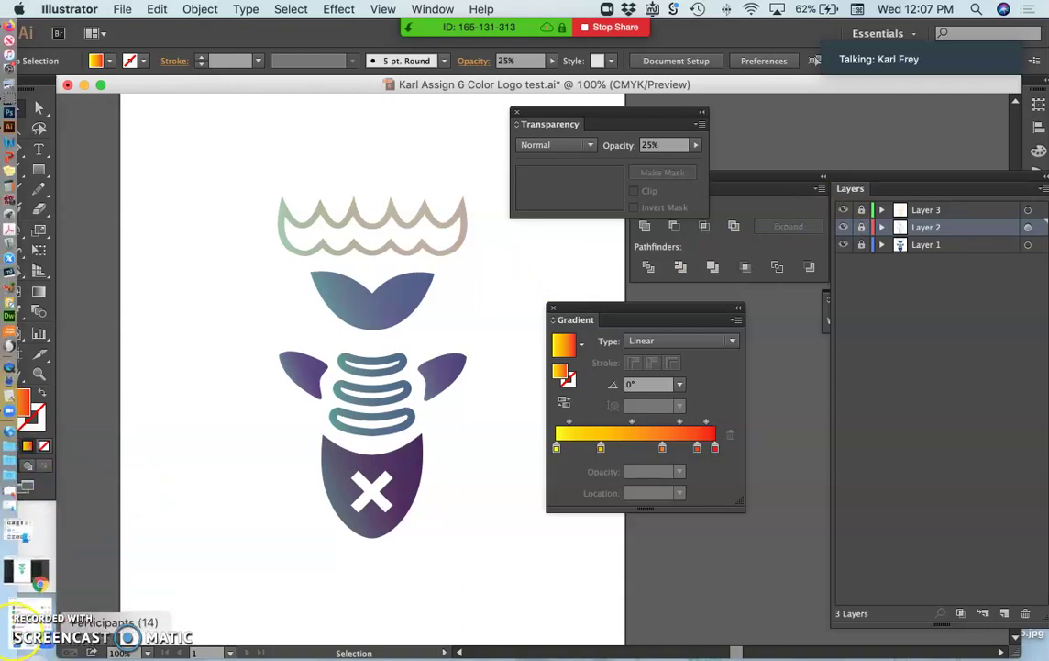
{"action": "left_click", "coordinate": [22, 574]}
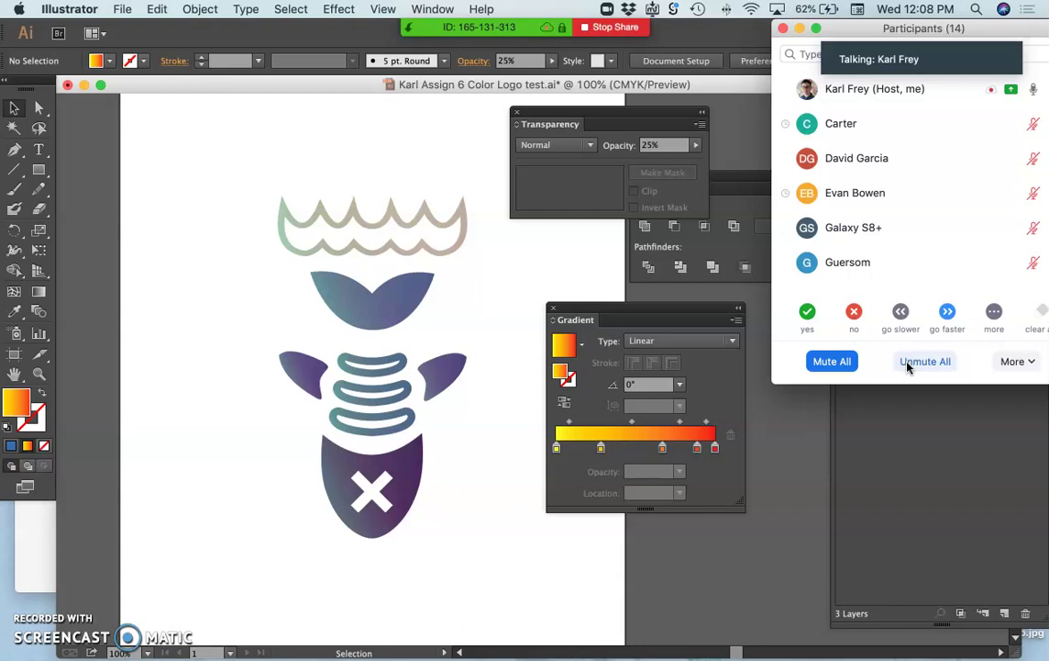
{"action": "left_click", "coordinate": [907, 364]}
{"action": "left_click", "coordinate": [799, 28]}
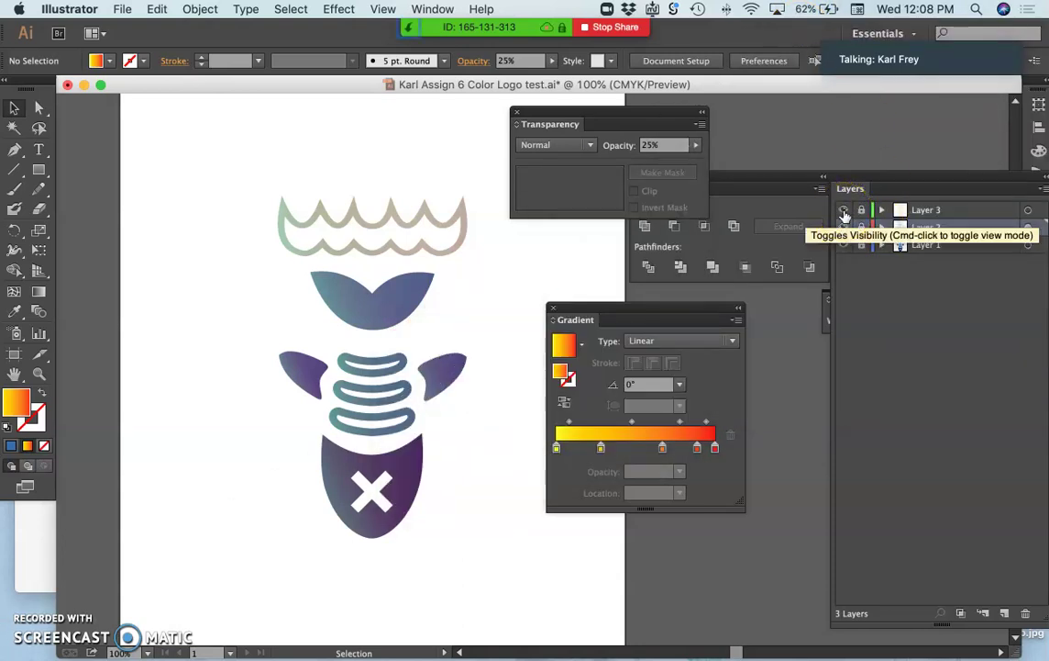
- Toggle Layer 3's visibility several times to compare, ending with it shown
{"action": "left_click", "coordinate": [844, 211]}
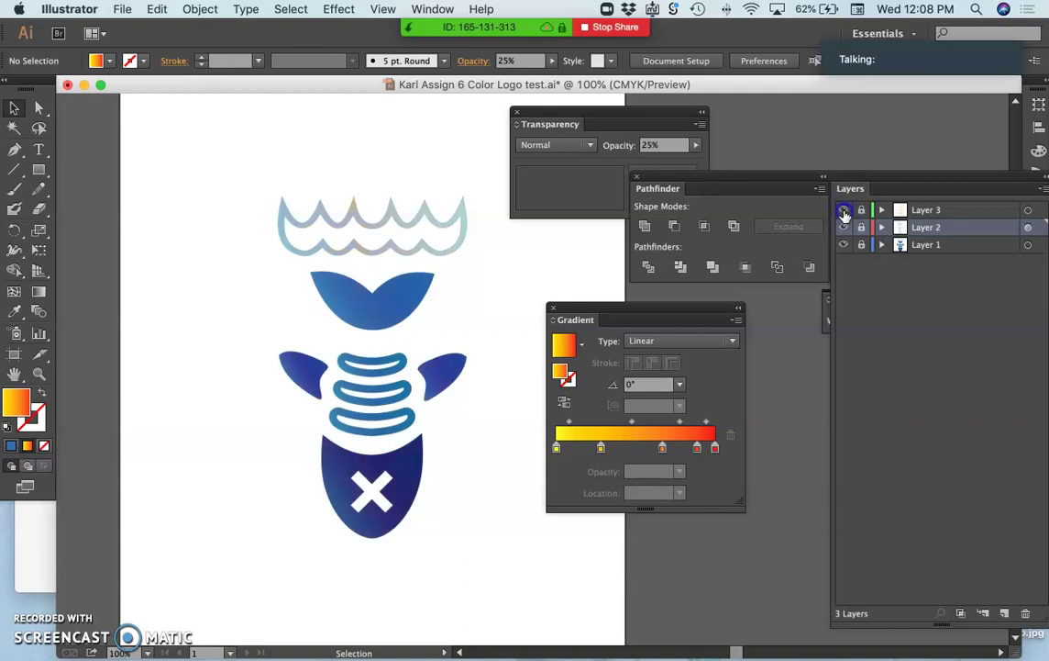
{"action": "left_click", "coordinate": [844, 211]}
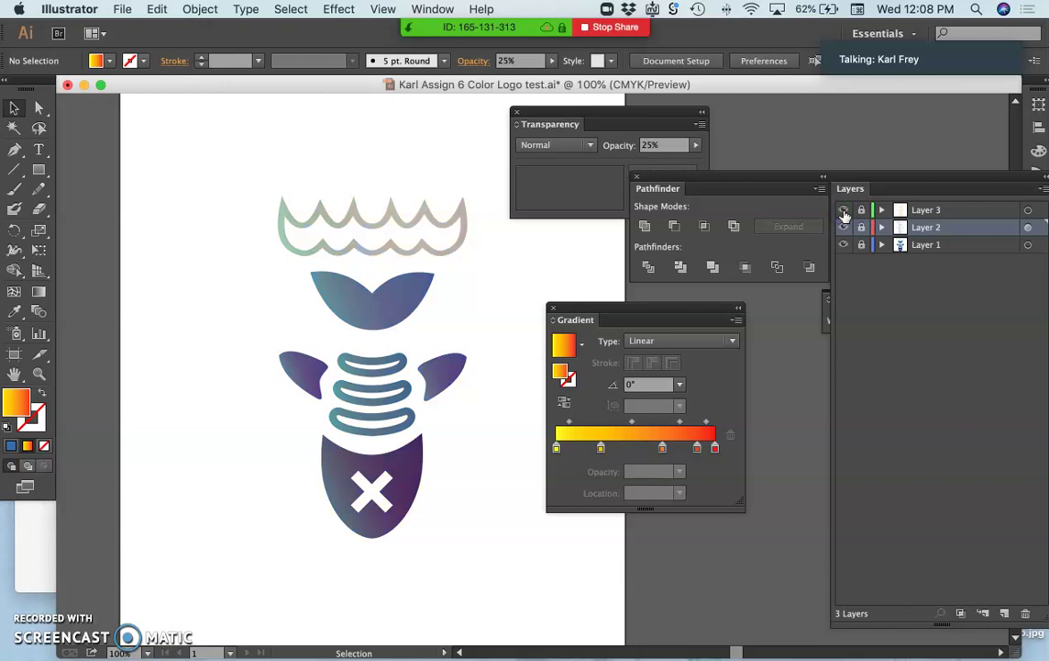
{"action": "left_click", "coordinate": [844, 211]}
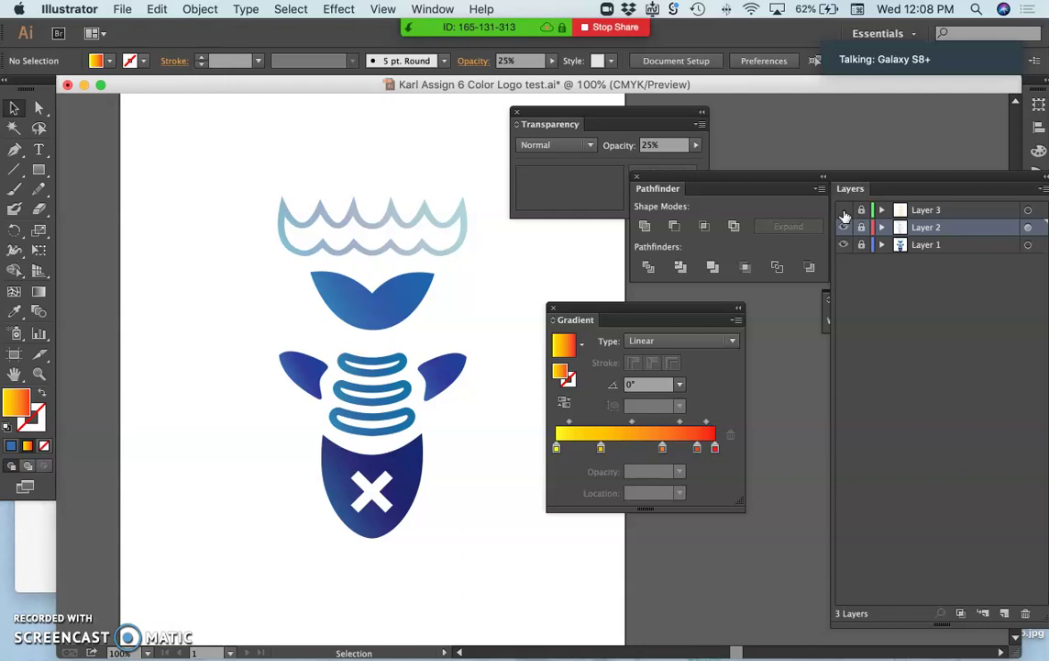
{"action": "left_click", "coordinate": [844, 211]}
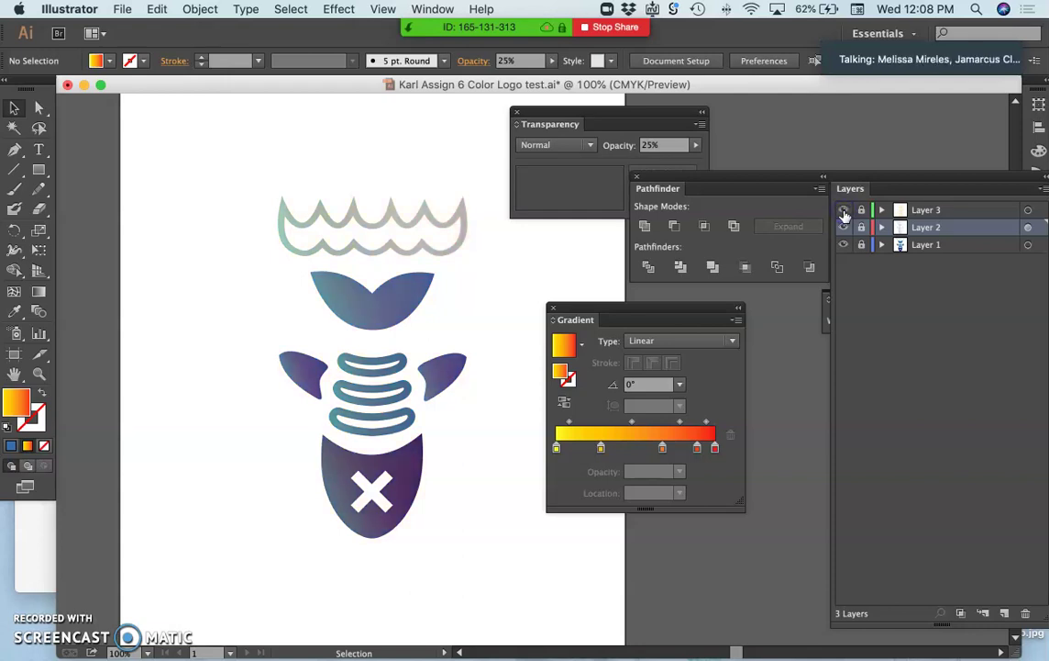
{"action": "left_click", "coordinate": [844, 211]}
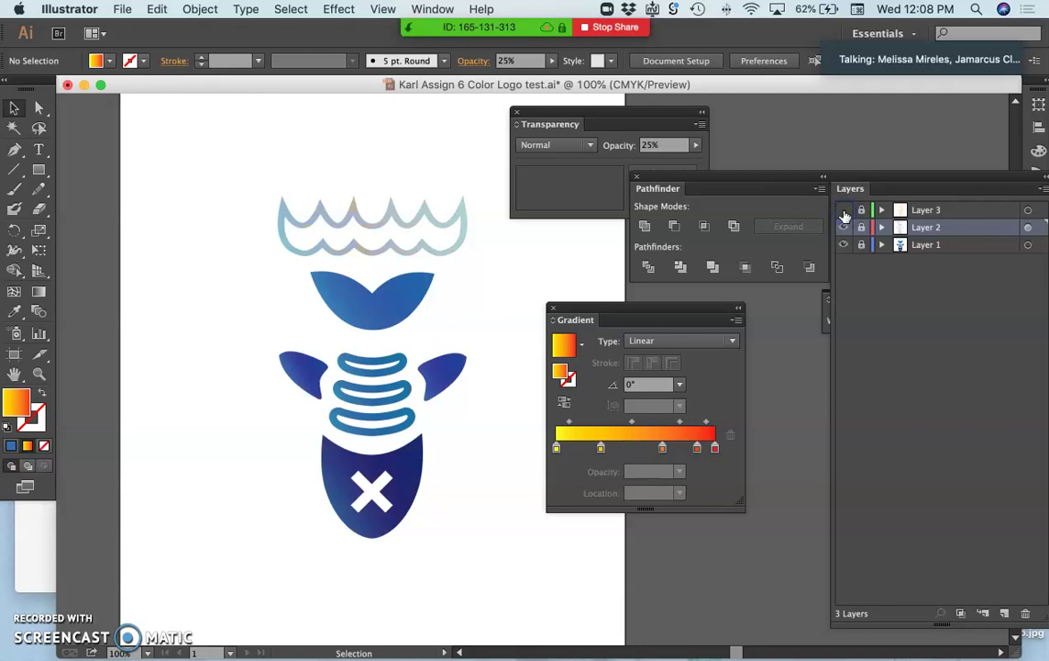
{"action": "left_click", "coordinate": [843, 211]}
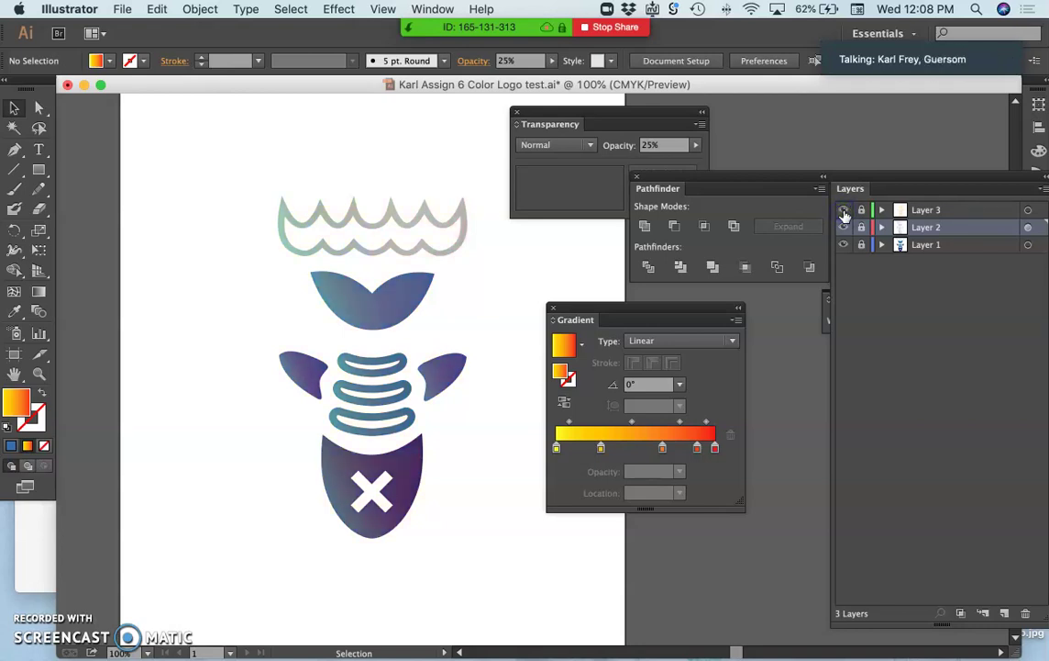
{"action": "left_click", "coordinate": [844, 211]}
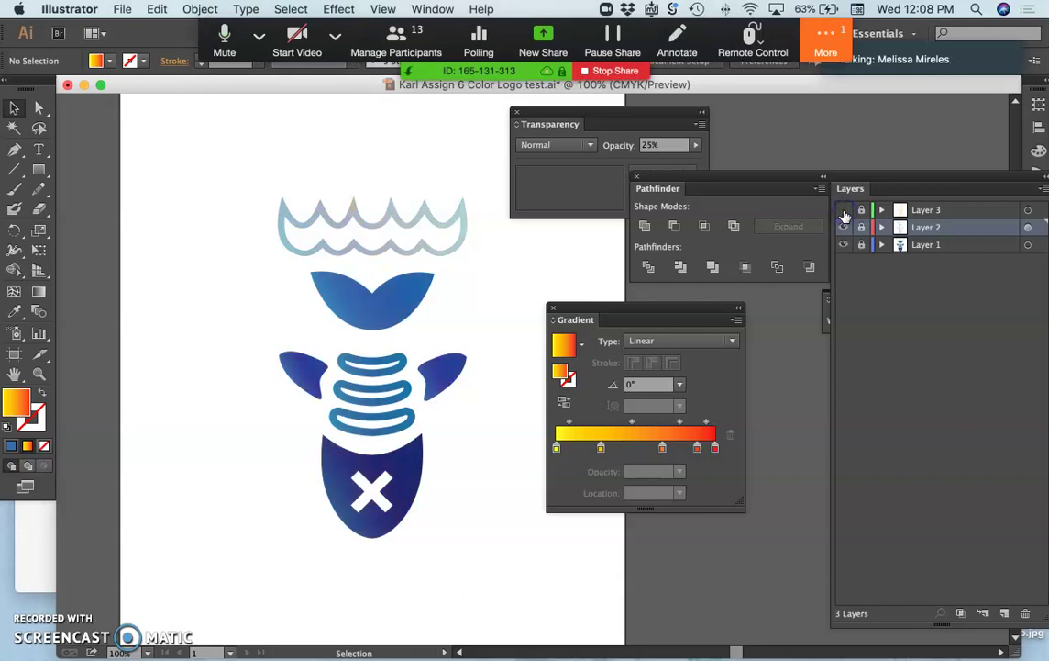
{"action": "left_click", "coordinate": [844, 211]}
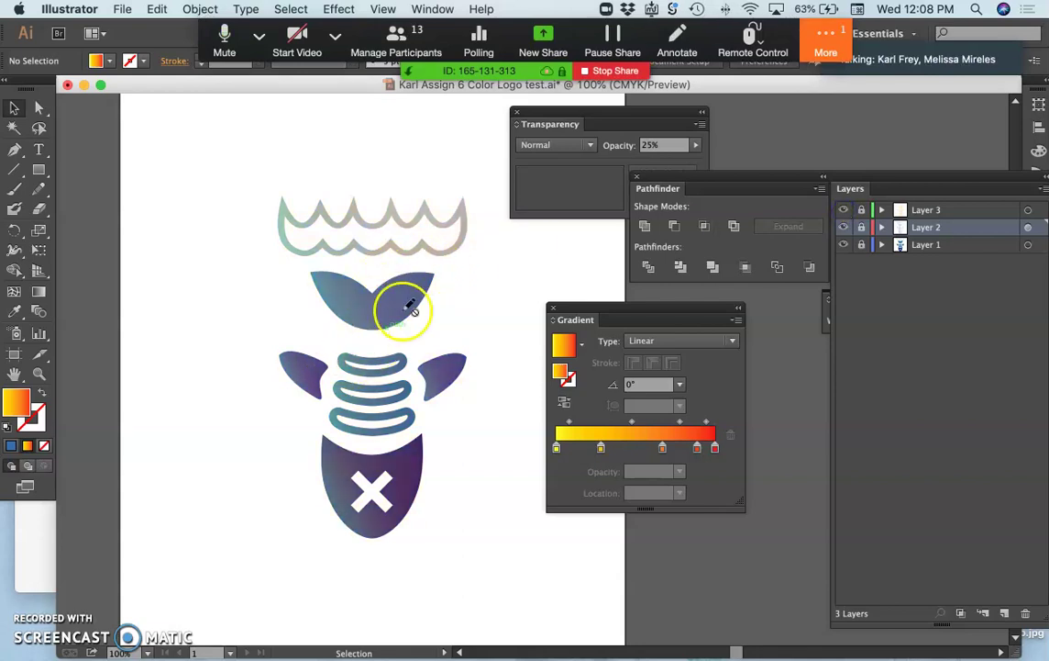
- Mute all Zoom participants, keeping 'Allow participants to unmute themselves' enabled
{"action": "mouse_move", "coordinate": [9, 597]}
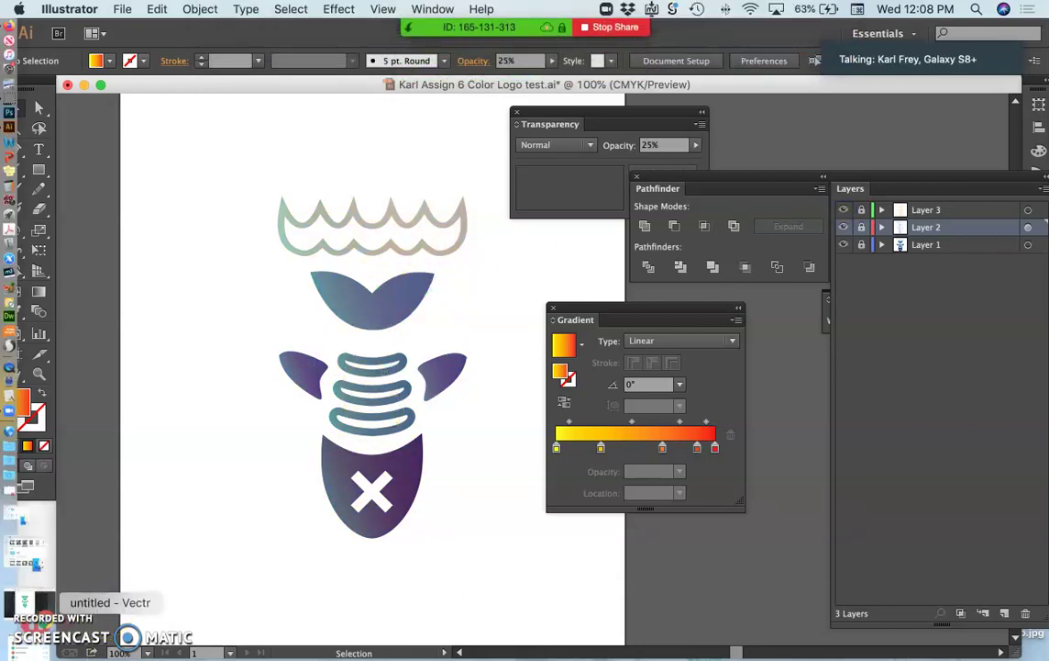
{"action": "key", "text": "super+u"}
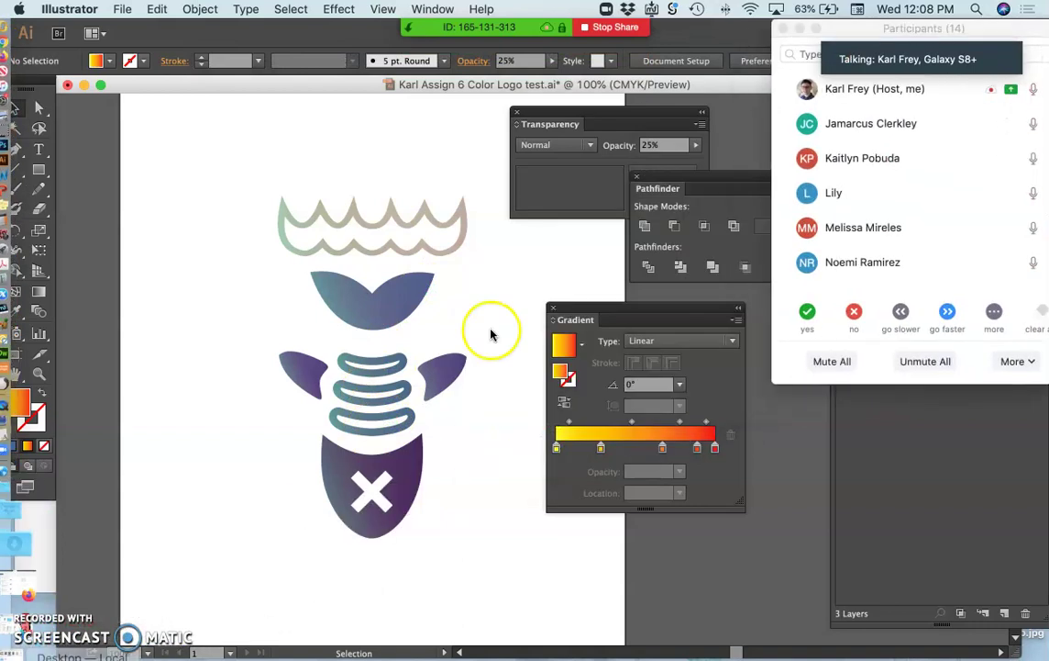
{"action": "left_click", "coordinate": [834, 361]}
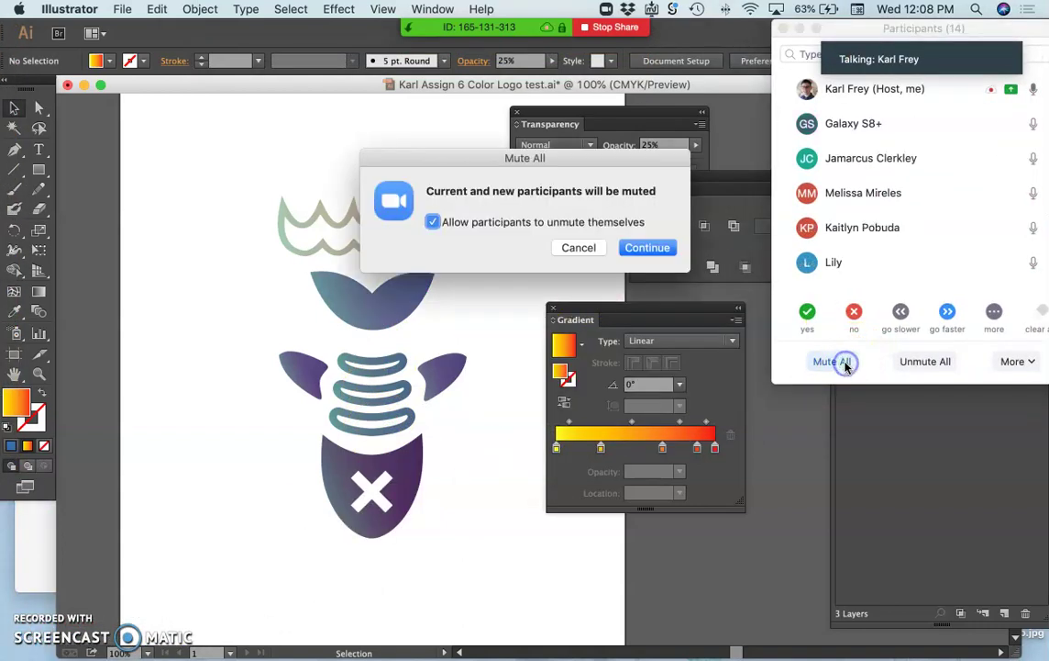
{"action": "left_click", "coordinate": [649, 249]}
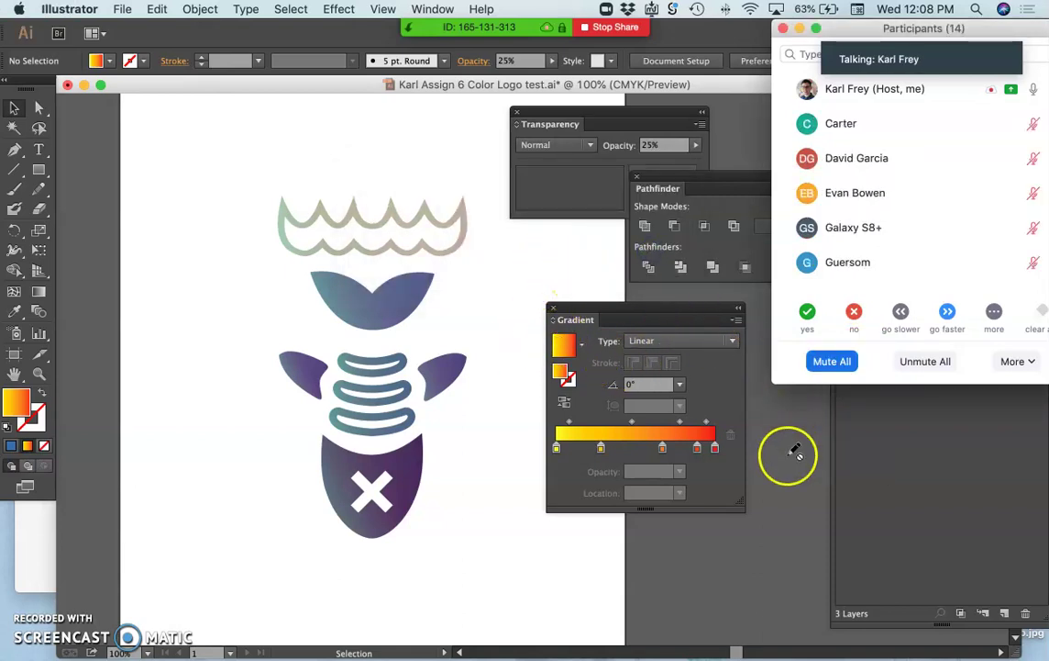
- Minimize Zoom's participants list and hide Layer 3 in Illustrator
{"action": "left_click", "coordinate": [803, 32]}
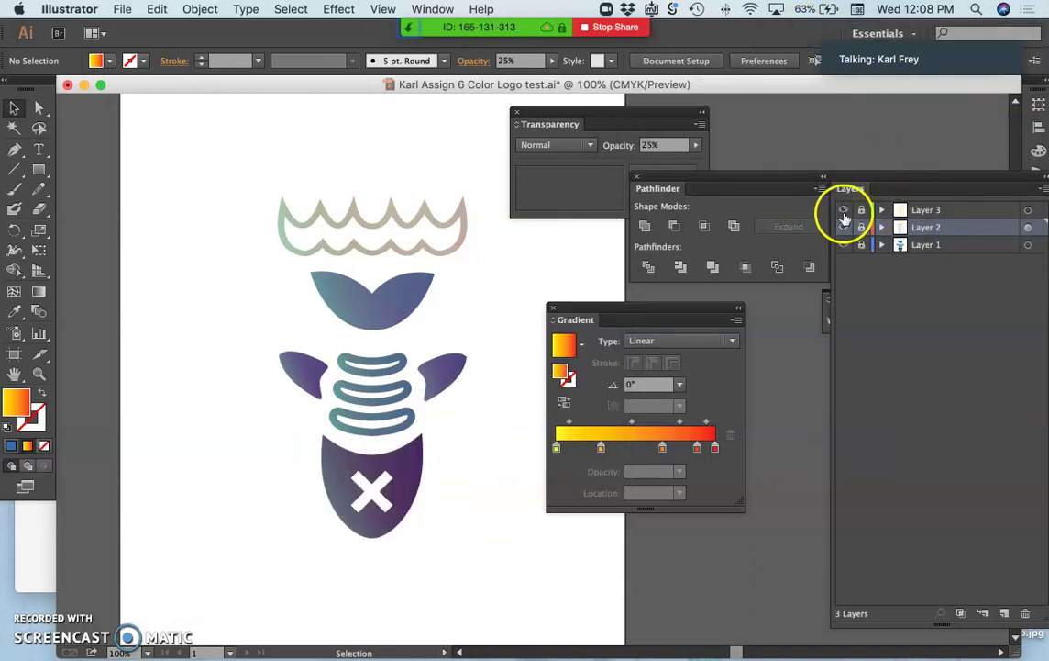
{"action": "left_click", "coordinate": [844, 226]}
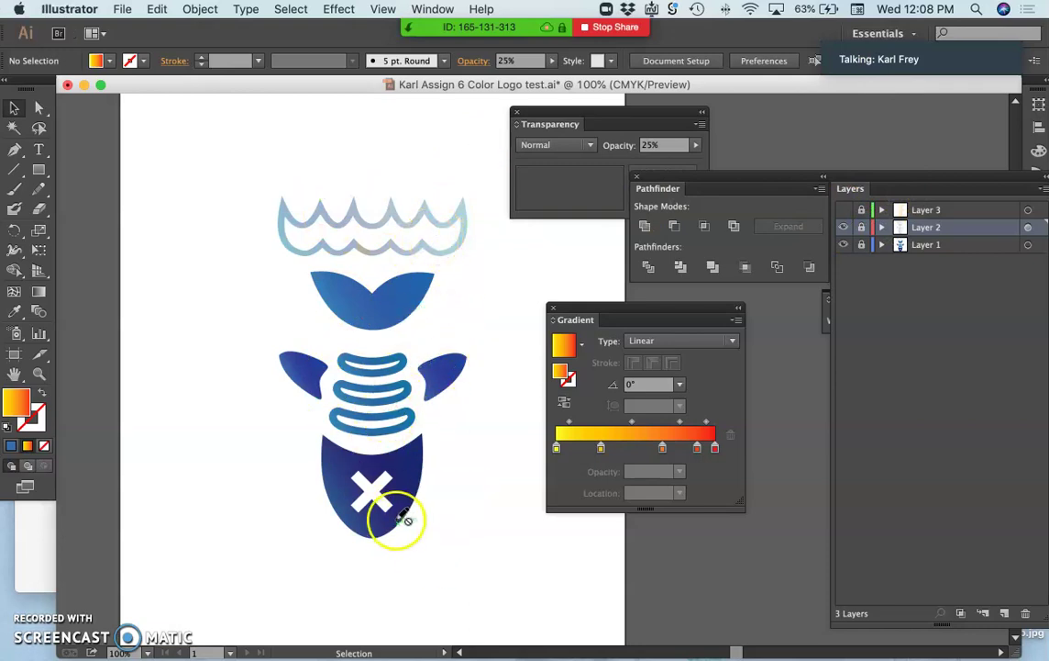
- Toggle the overlay layer's visibility in the logo document
{"action": "left_click", "coordinate": [121, 10]}
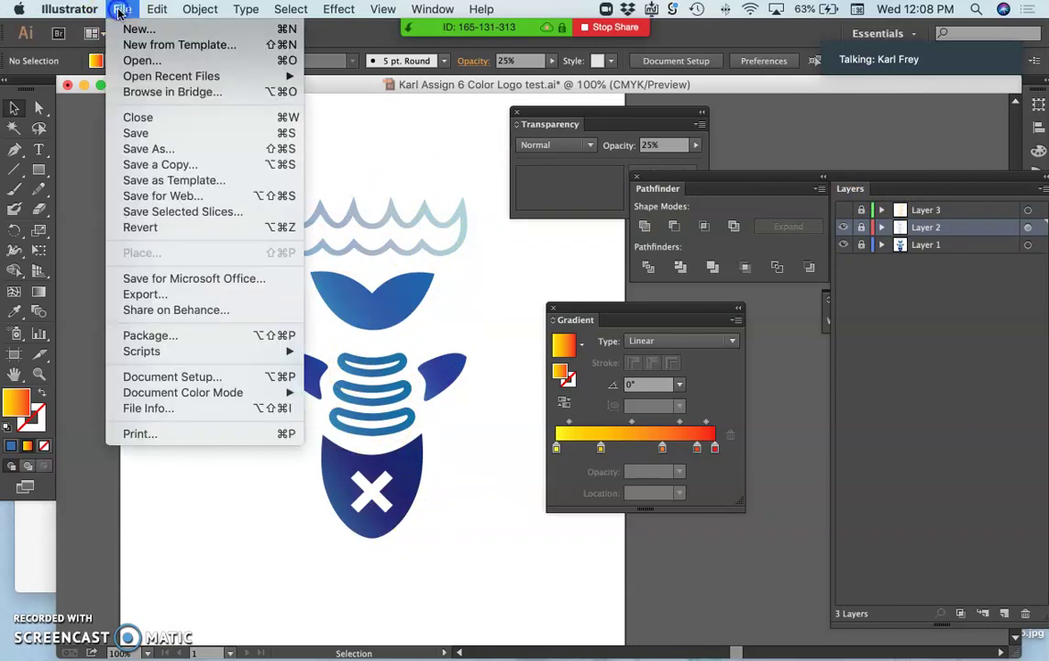
{"action": "left_click", "coordinate": [121, 10]}
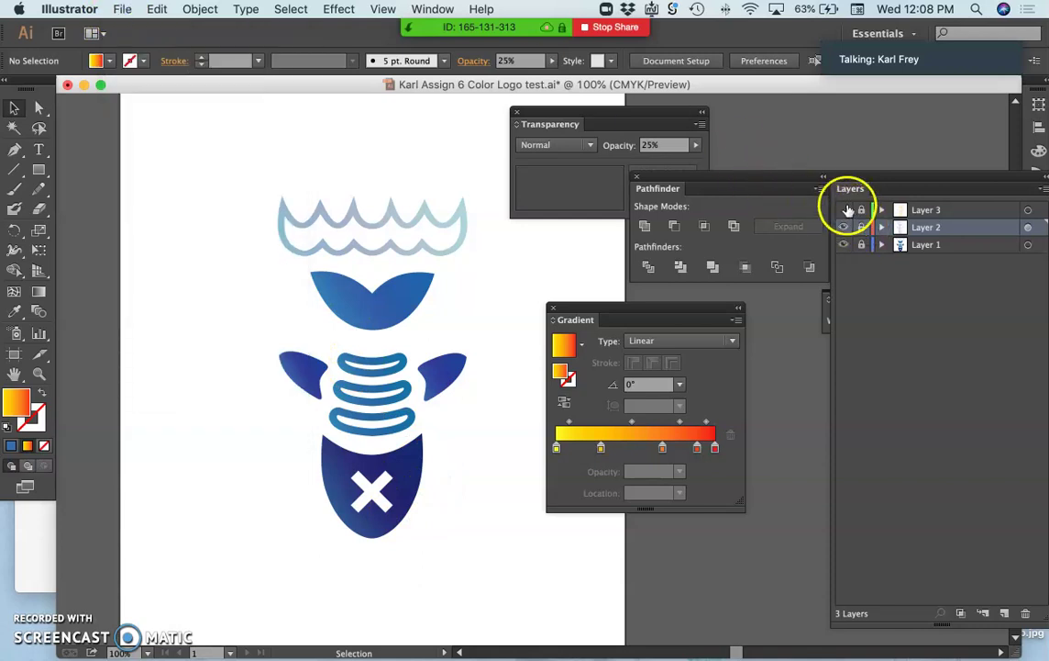
{"action": "left_click", "coordinate": [846, 210]}
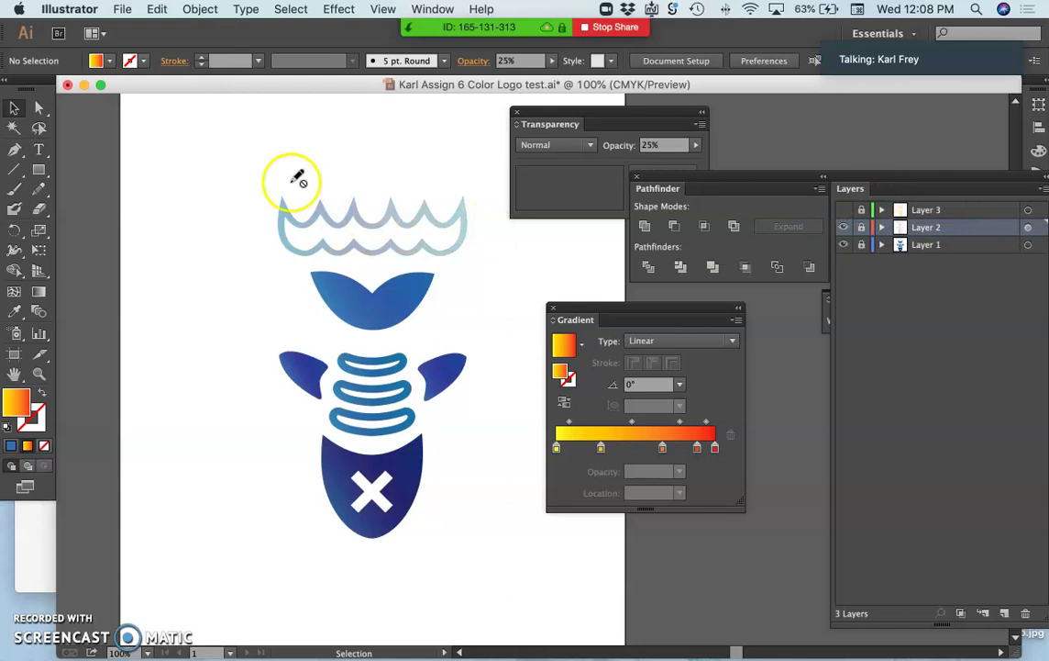
- Save the colour logo to the Desktop in Illustrator EPS format, accepting the default EPS options
{"action": "left_click", "coordinate": [122, 9]}
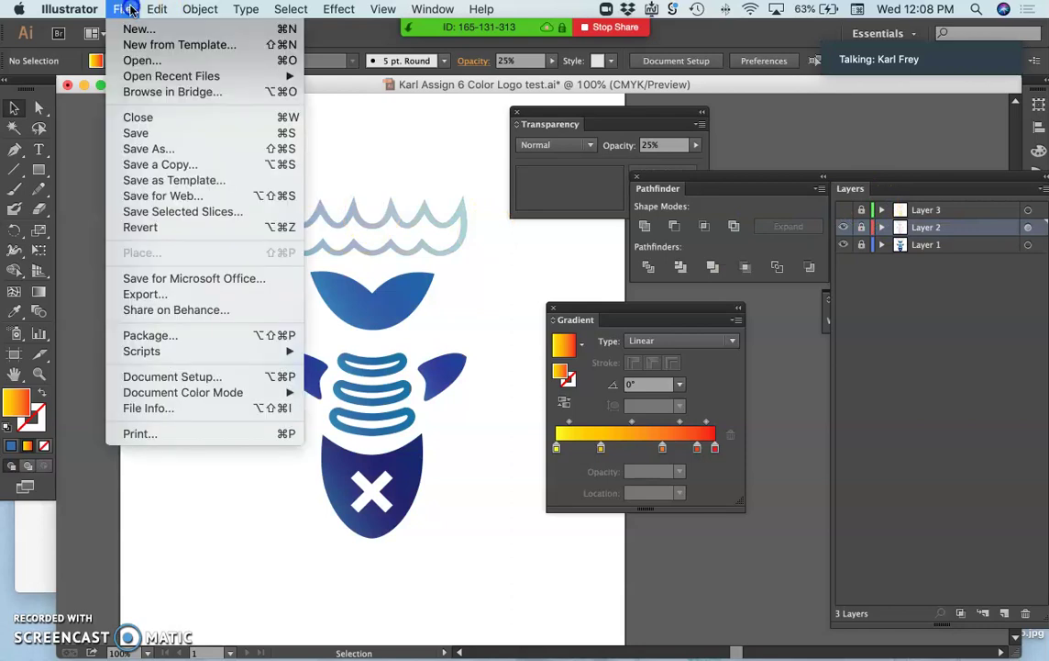
{"action": "left_click", "coordinate": [165, 149]}
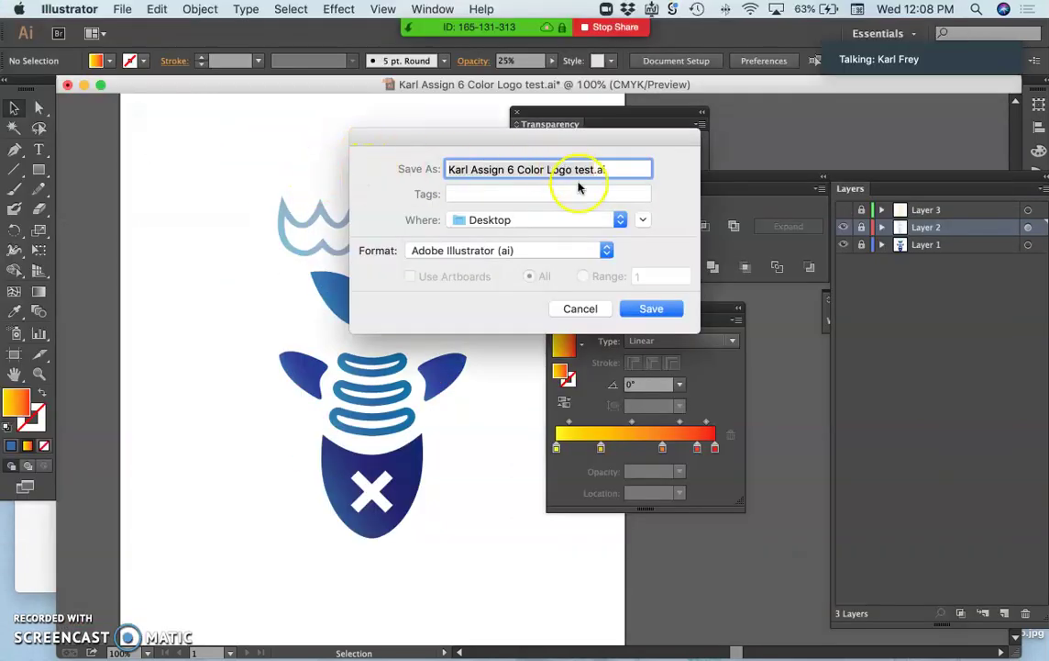
{"action": "left_click", "coordinate": [533, 256]}
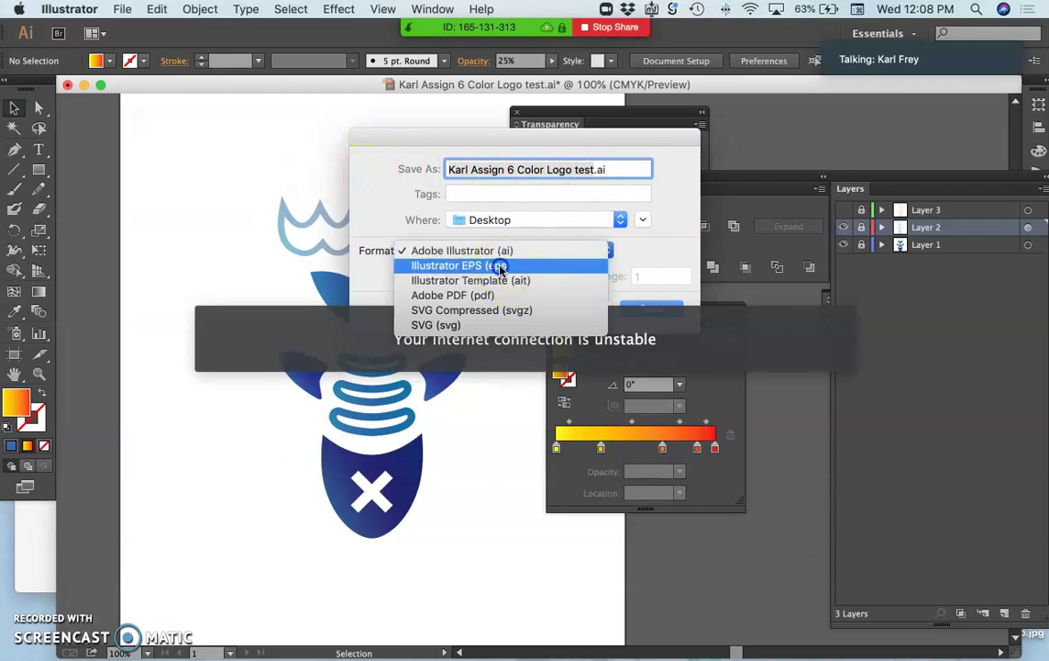
{"action": "left_click", "coordinate": [499, 265]}
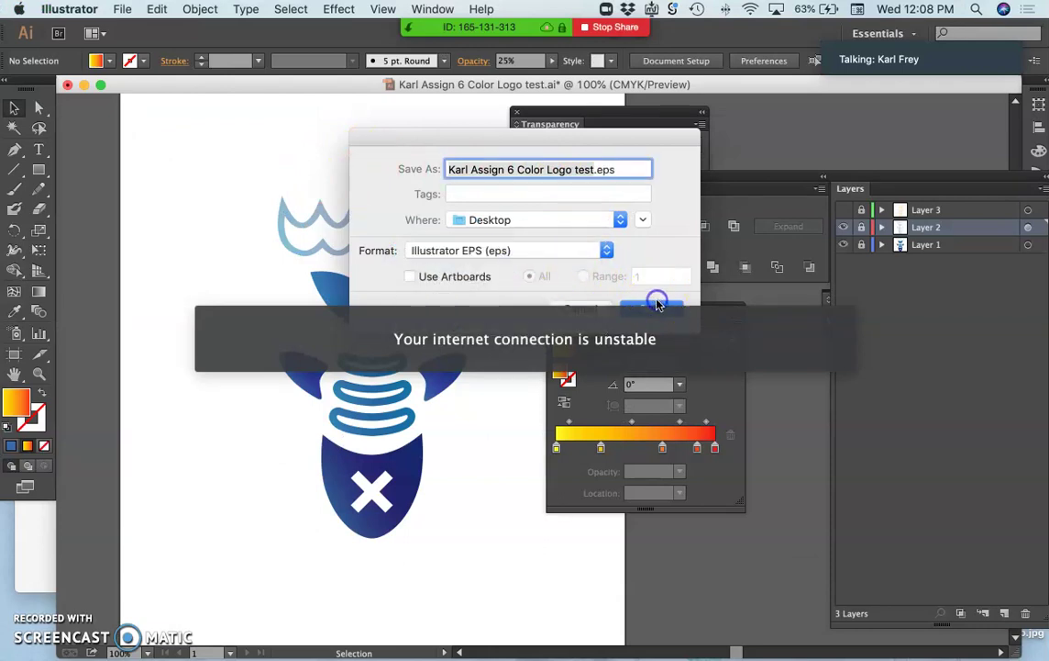
{"action": "left_click", "coordinate": [657, 304]}
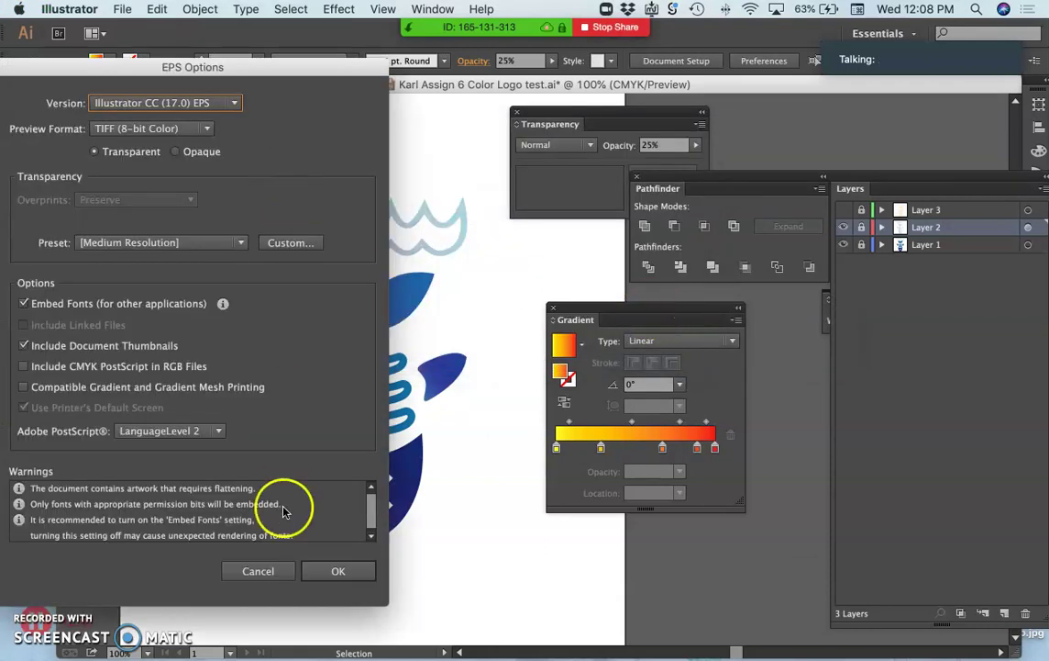
{"action": "left_click", "coordinate": [336, 569]}
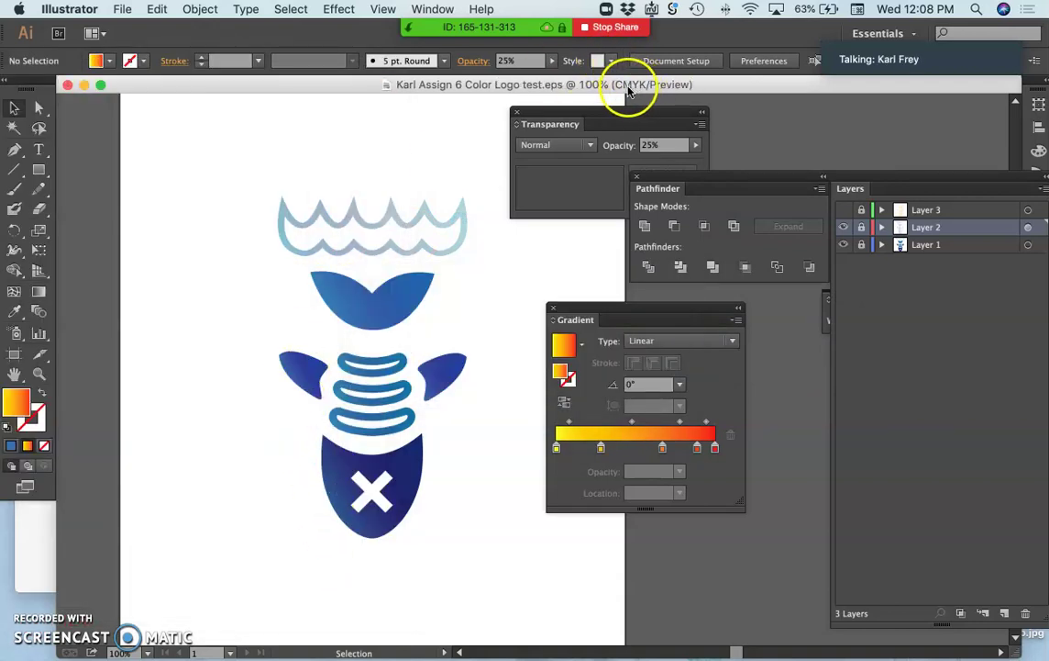
- Move the colour logo's .ai and .eps files from the Desktop into the Assignment # 6 folder
{"action": "left_click", "coordinate": [82, 86]}
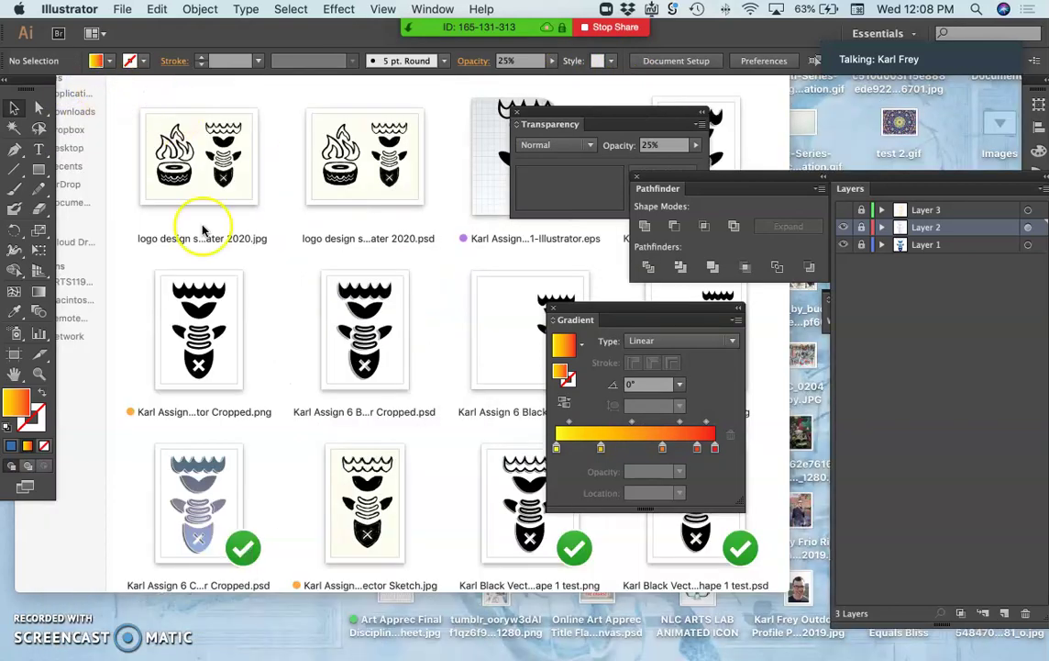
{"action": "left_click", "coordinate": [265, 293]}
{"action": "scroll", "coordinate": [391, 412], "scroll_direction": "down", "scroll_amount": 1}
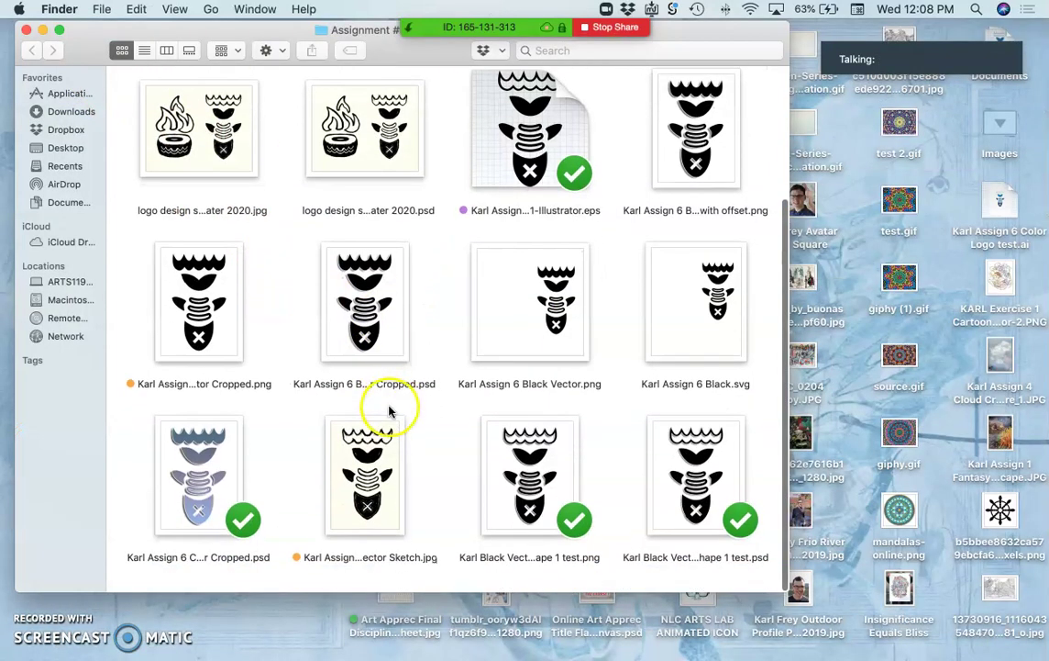
{"action": "left_click_drag", "start_coordinate": [1013, 195], "coordinate": [642, 310]}
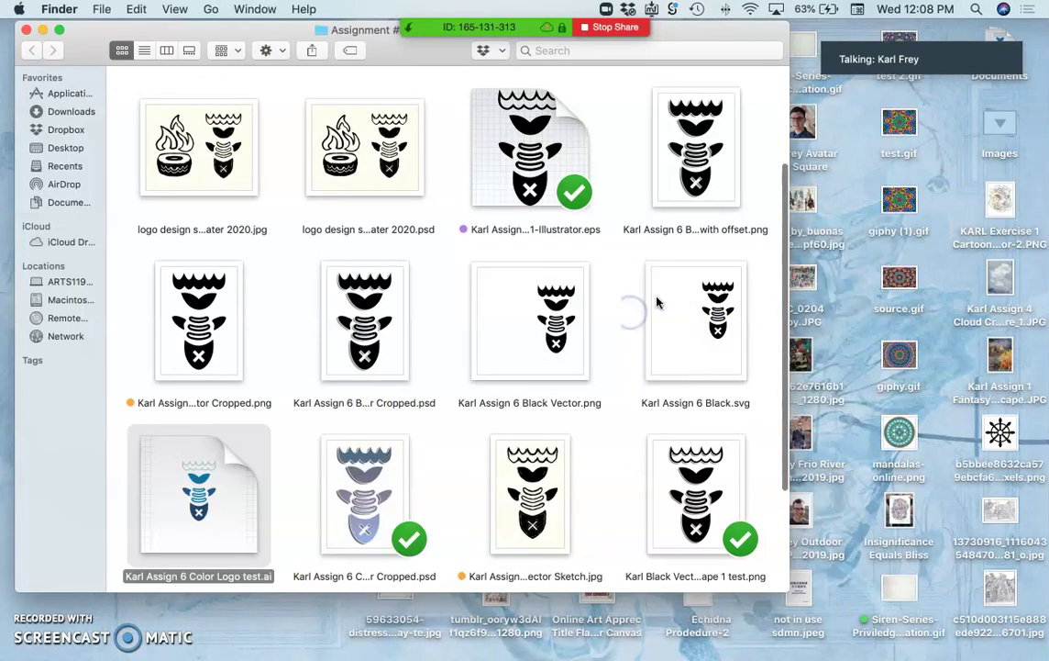
{"action": "left_click", "coordinate": [998, 125]}
{"action": "left_click_drag", "start_coordinate": [998, 125], "coordinate": [999, 39]}
{"action": "left_click", "coordinate": [998, 39]}
{"action": "left_click_drag", "start_coordinate": [1003, 128], "coordinate": [627, 367]}
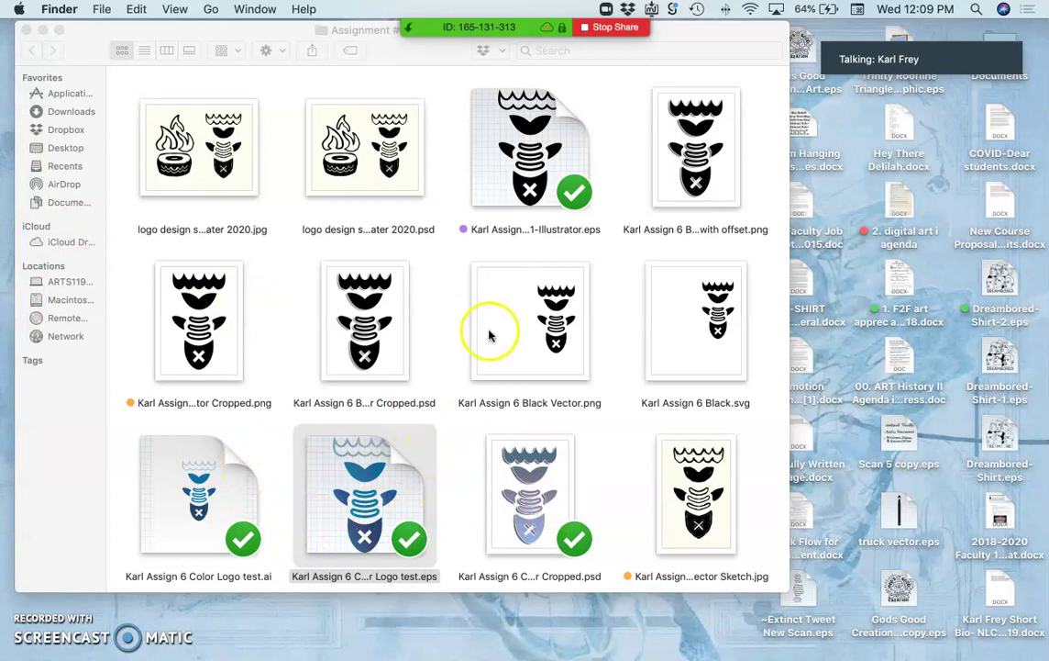
- Open the Black Vector Shape 1 test PSD in Photoshop
{"action": "mouse_move", "coordinate": [6, 272]}
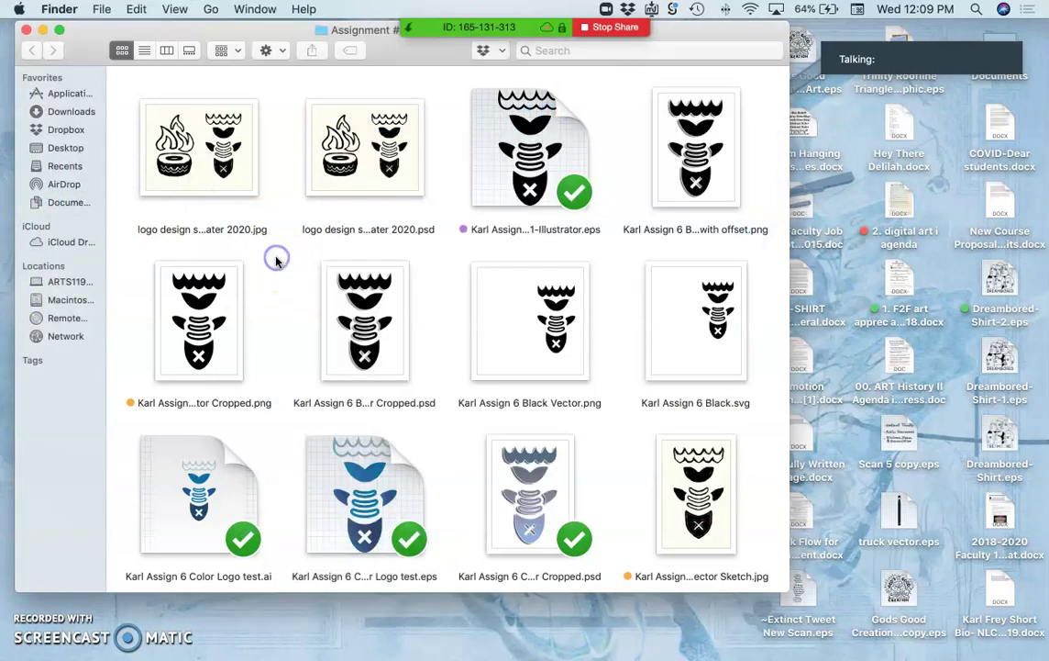
{"action": "scroll", "coordinate": [277, 261], "scroll_direction": "down", "scroll_amount": 3}
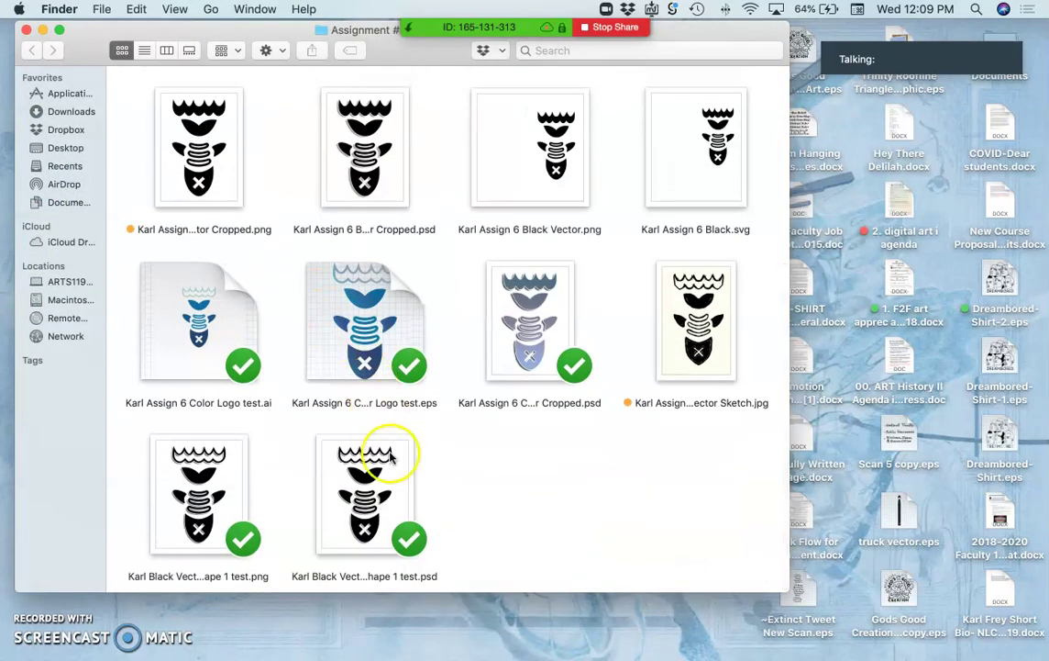
{"action": "left_click", "coordinate": [374, 489]}
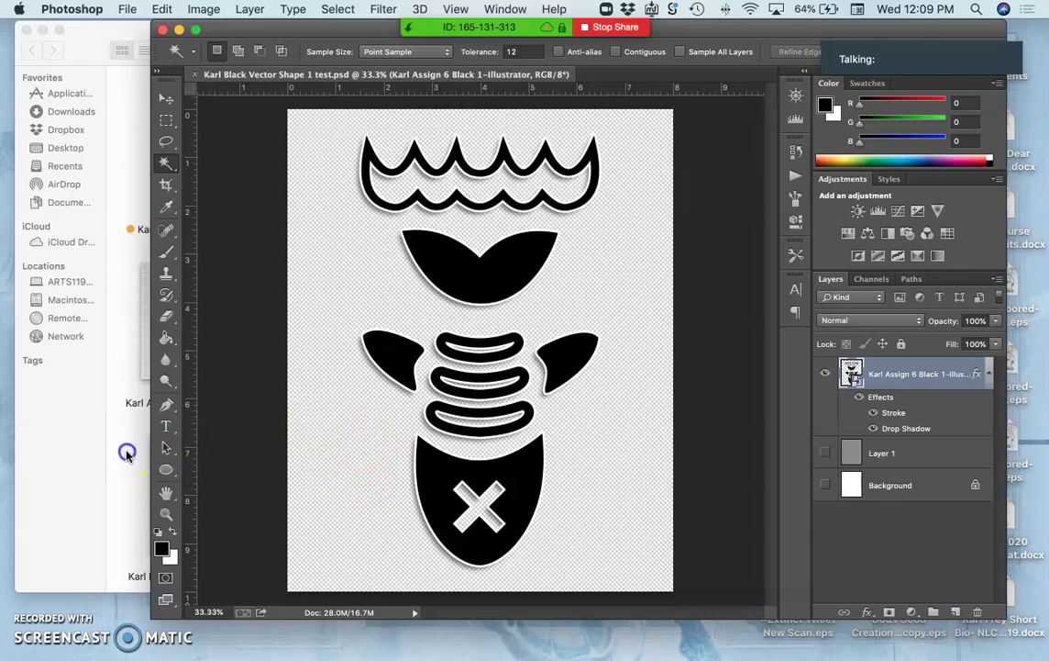
- Place the colour logo EPS from the assignment folder into the Photoshop document
{"action": "left_click", "coordinate": [128, 452]}
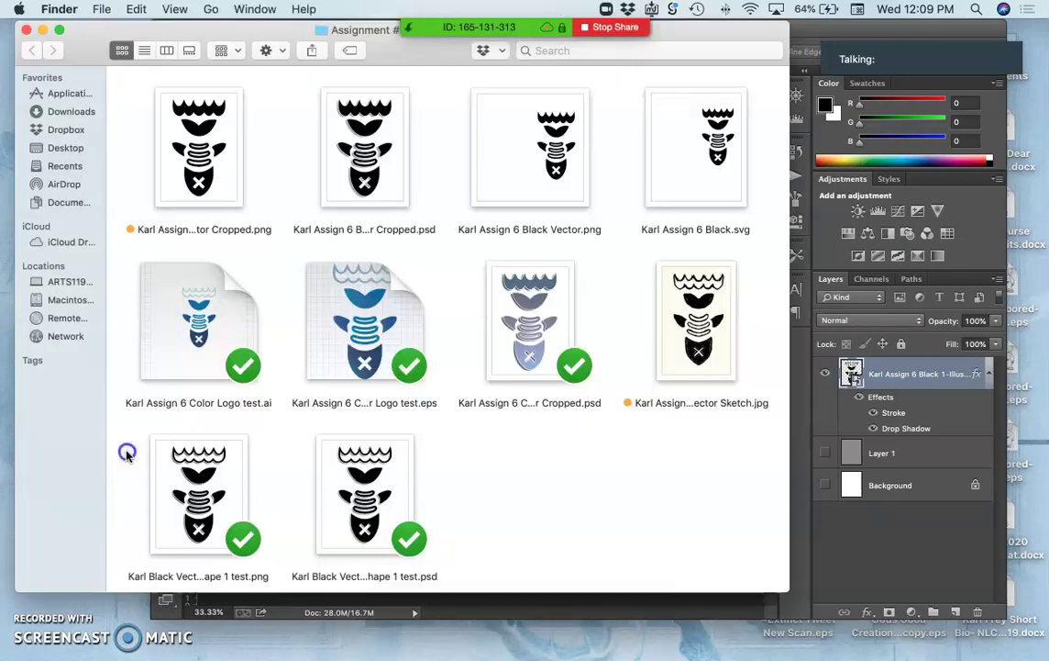
{"action": "left_click", "coordinate": [418, 53]}
{"action": "left_click_drag", "start_coordinate": [419, 53], "coordinate": [140, 78]}
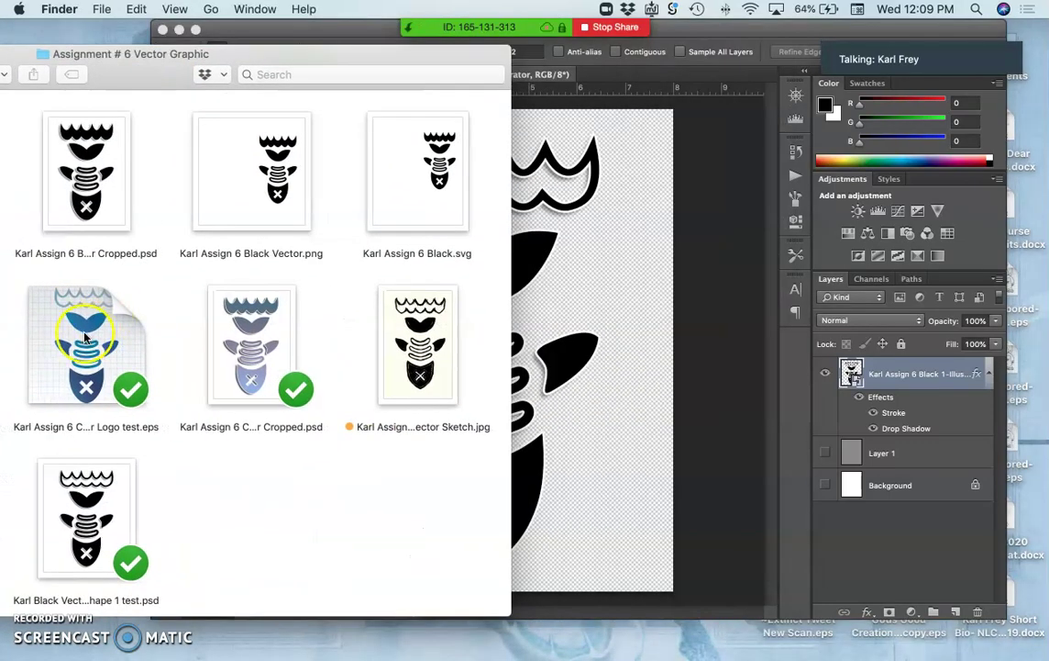
{"action": "left_click_drag", "start_coordinate": [84, 335], "coordinate": [540, 320]}
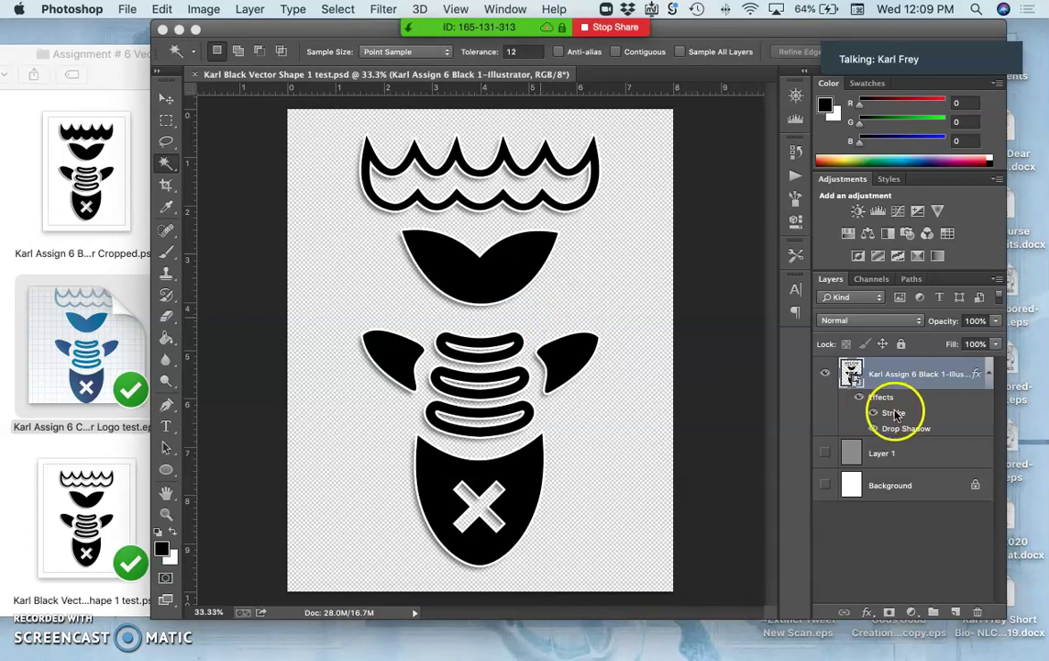
{"action": "left_click_drag", "start_coordinate": [86, 344], "coordinate": [385, 331]}
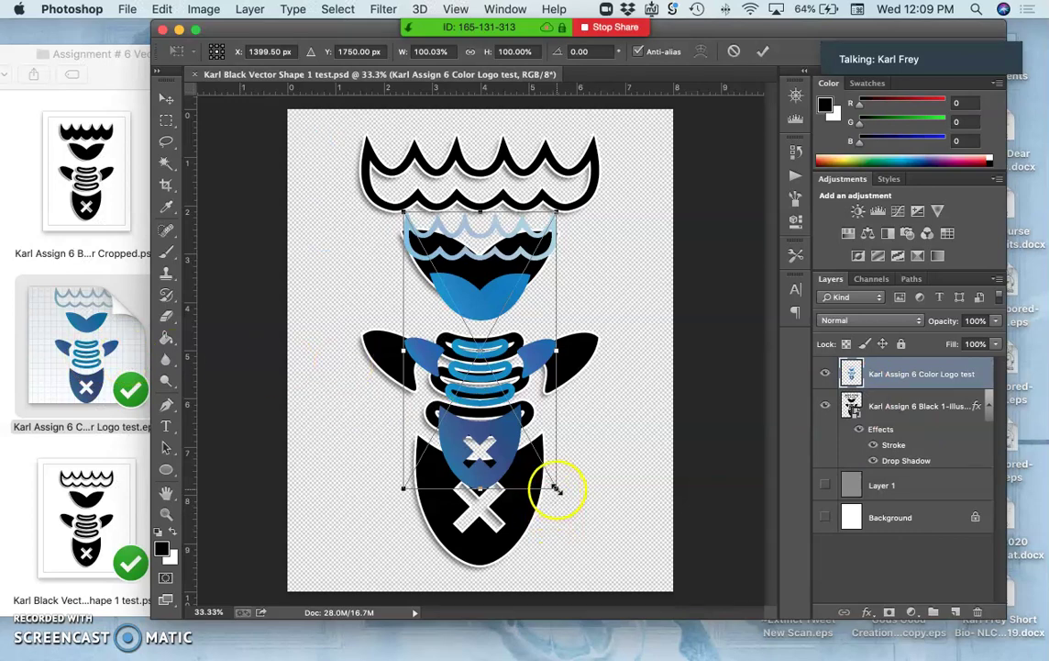
- Scale the placed colour logo to about 154% so it covers the black logo
{"action": "left_click_drag", "start_coordinate": [557, 489], "coordinate": [609, 560]}
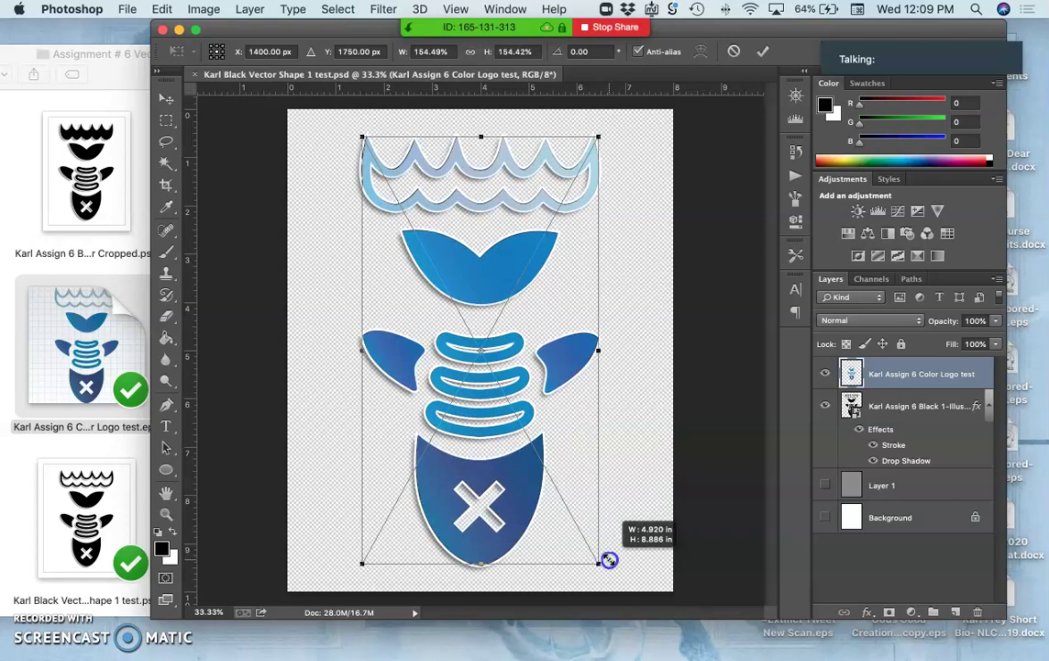
{"action": "left_click_drag", "start_coordinate": [609, 560], "coordinate": [607, 559]}
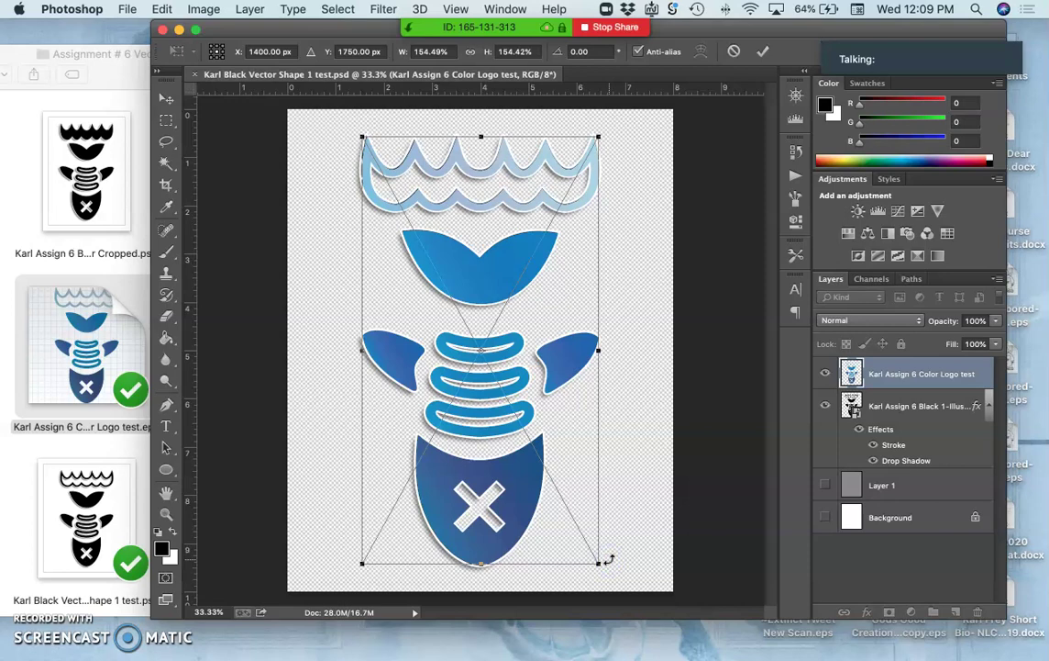
{"action": "key", "text": "Return"}
- Turn on the white Background layer and check the black logo's stroke and shadow
{"action": "key", "text": "w"}
{"action": "left_click", "coordinate": [825, 405]}
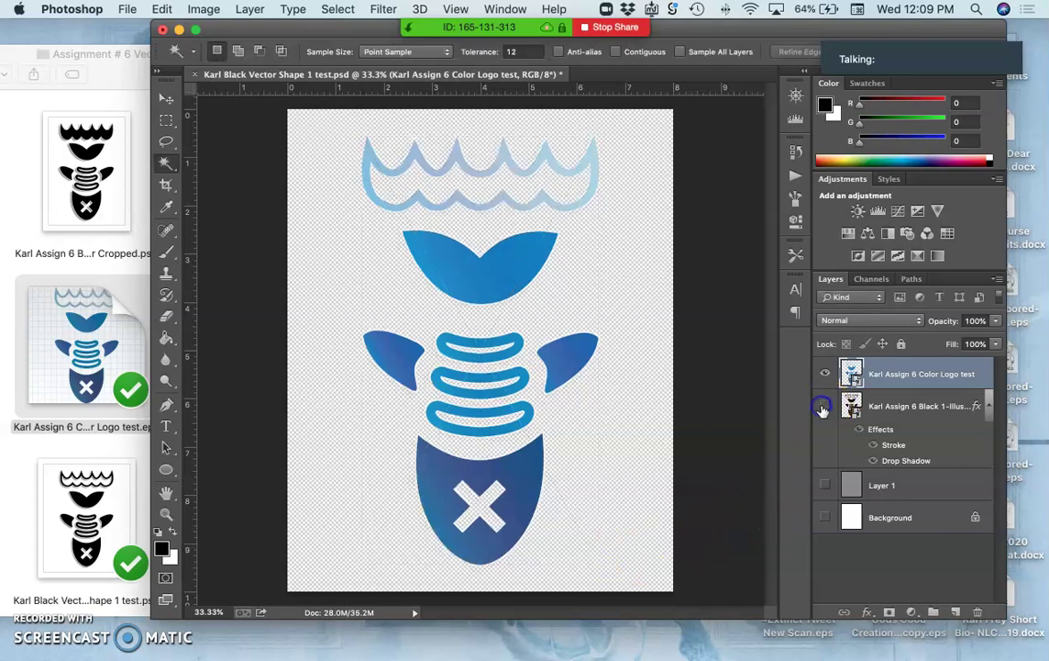
{"action": "left_click", "coordinate": [825, 485]}
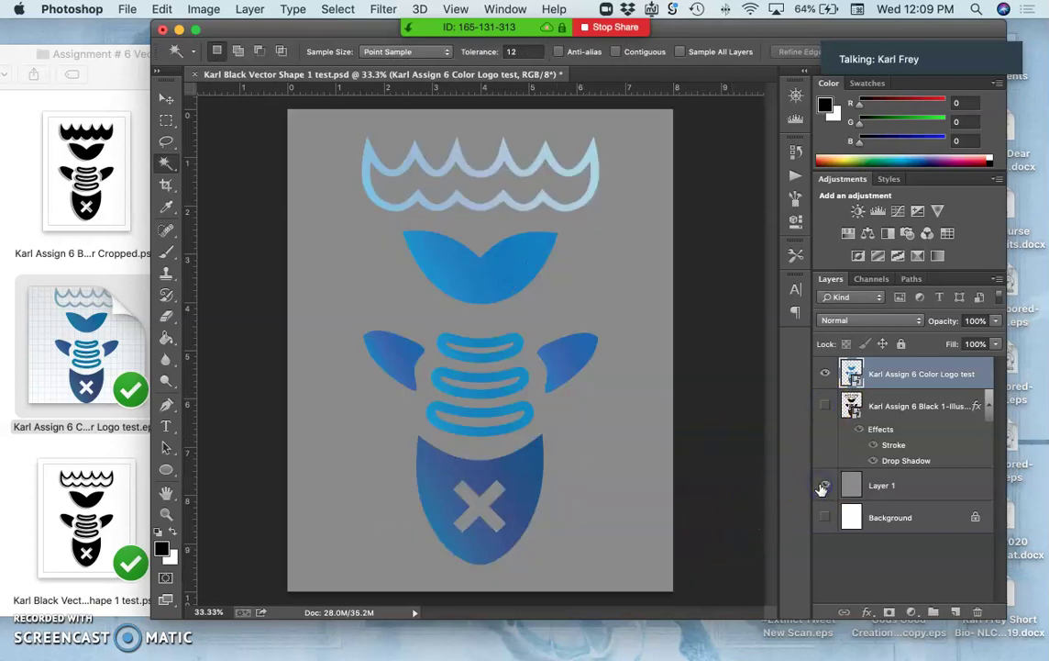
{"action": "left_click", "coordinate": [825, 485]}
{"action": "left_click", "coordinate": [824, 518]}
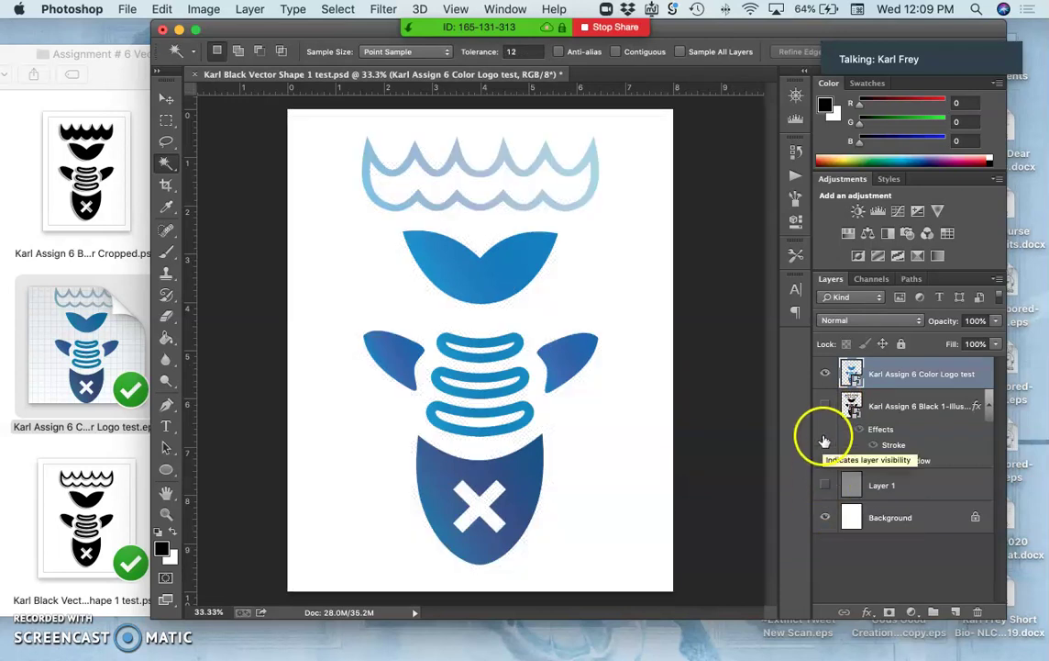
{"action": "left_click", "coordinate": [825, 406]}
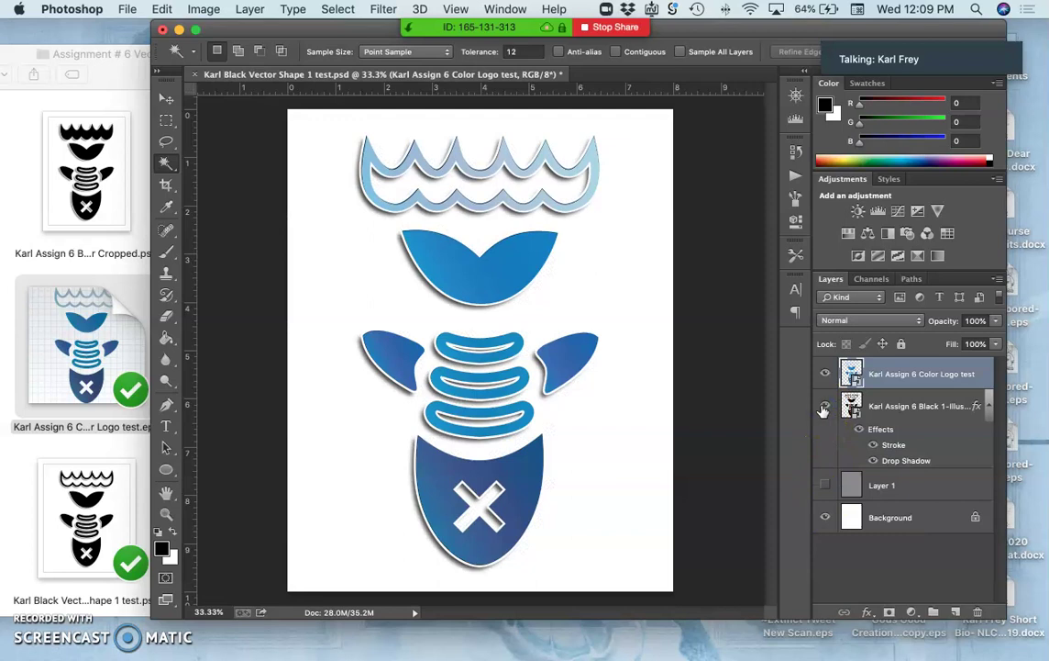
{"action": "left_click", "coordinate": [823, 408]}
{"action": "left_click", "coordinate": [823, 408]}
{"action": "left_click", "coordinate": [825, 406]}
{"action": "left_click", "coordinate": [826, 406]}
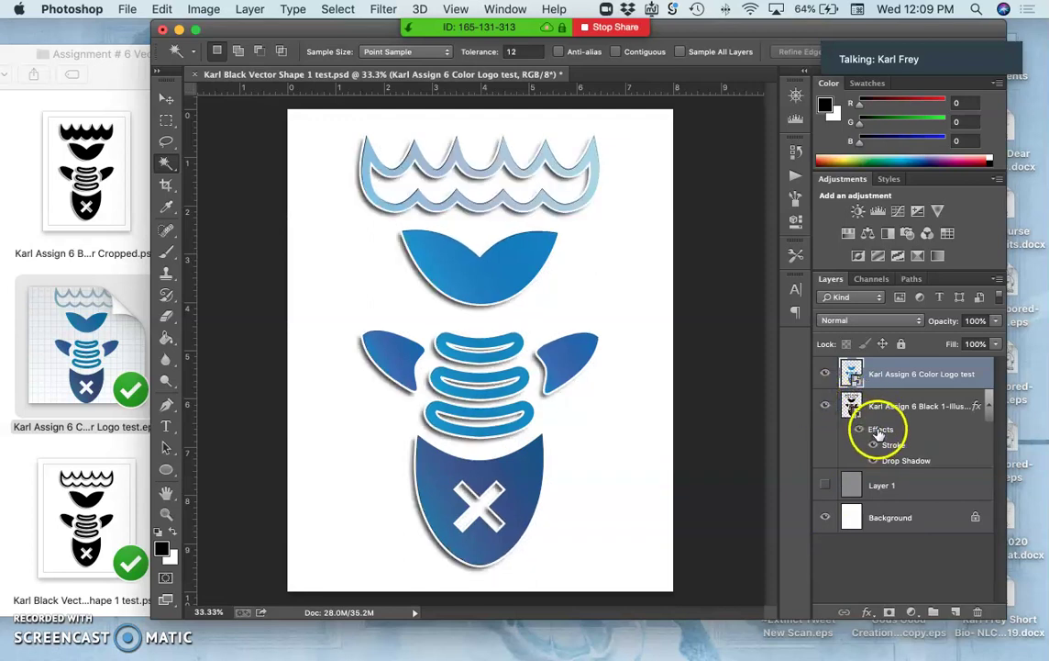
- Copy the black logo's stroke and drop-shadow effects onto the Color Logo layer, then hide the black layer
{"action": "left_click_drag", "start_coordinate": [880, 429], "coordinate": [883, 375]}
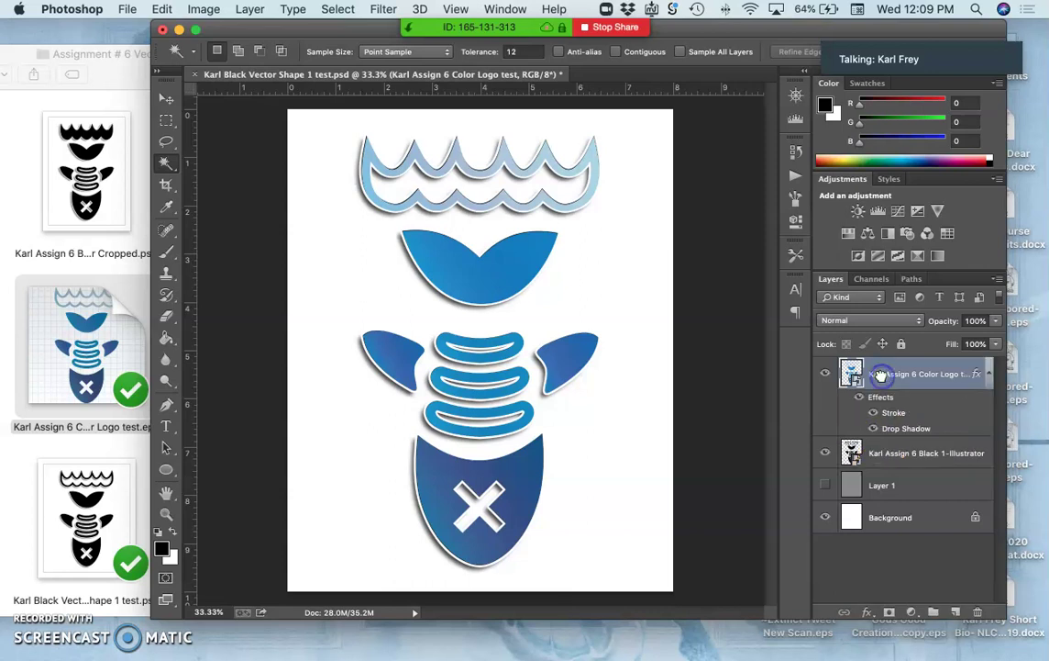
{"action": "left_click", "coordinate": [824, 453]}
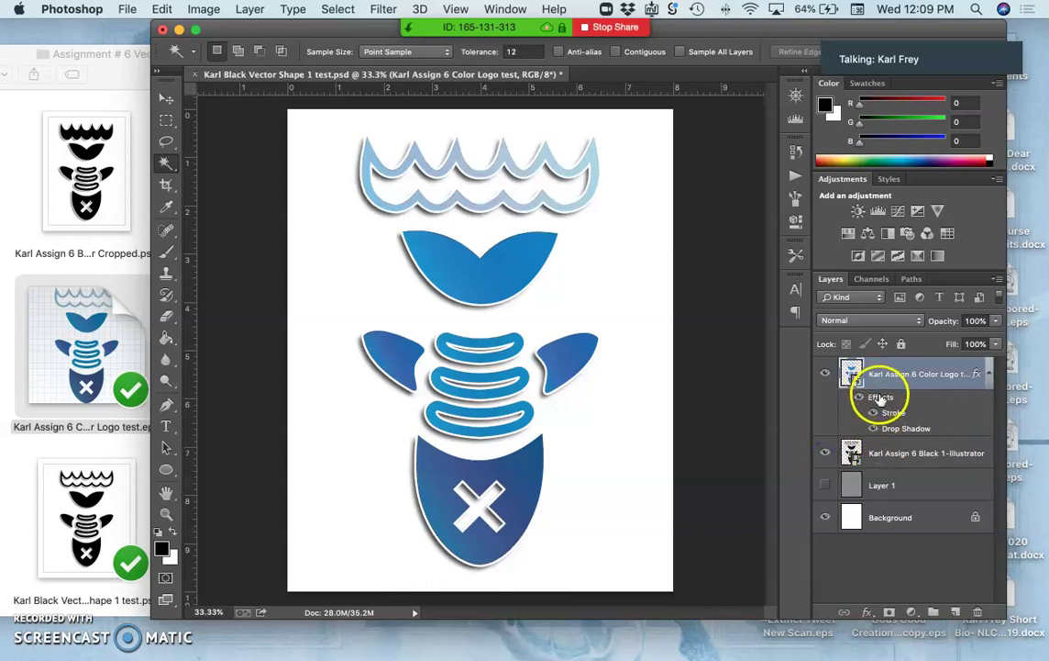
{"action": "left_click", "coordinate": [881, 459]}
{"action": "key", "text": "super+z"}
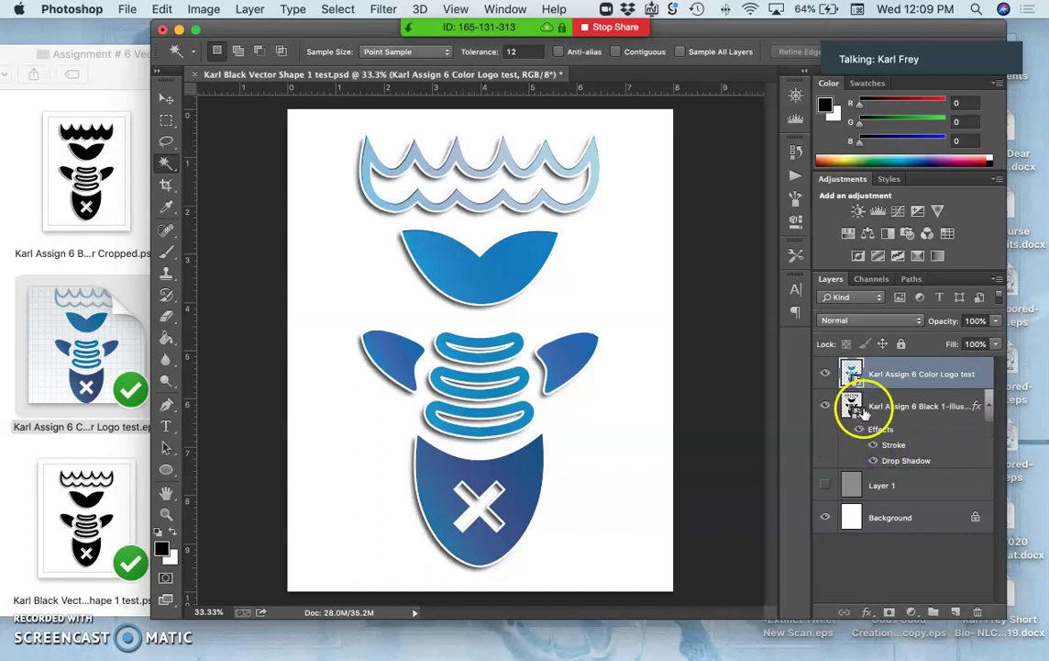
{"action": "left_click", "coordinate": [862, 406]}
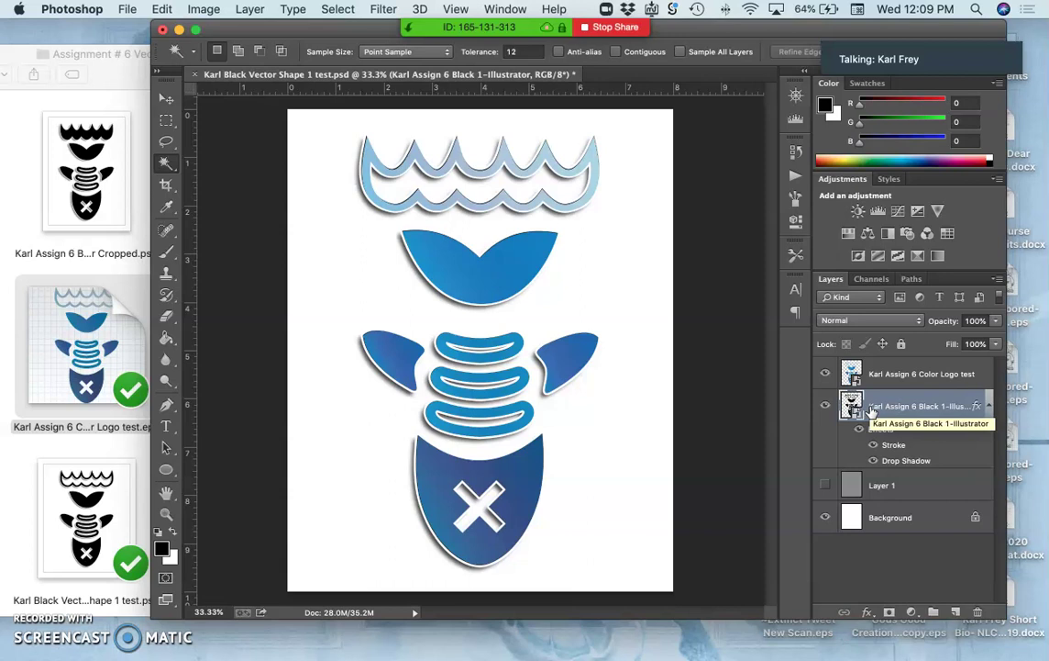
{"action": "key", "text": "super+j"}
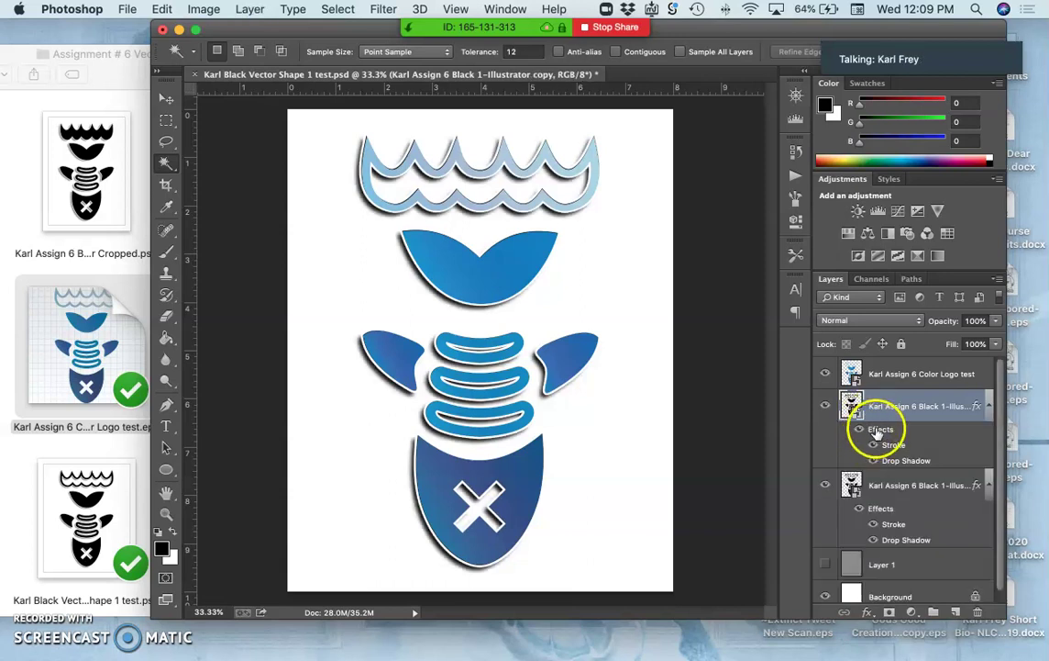
{"action": "left_click_drag", "start_coordinate": [878, 431], "coordinate": [874, 378]}
{"action": "key", "text": "Delete"}
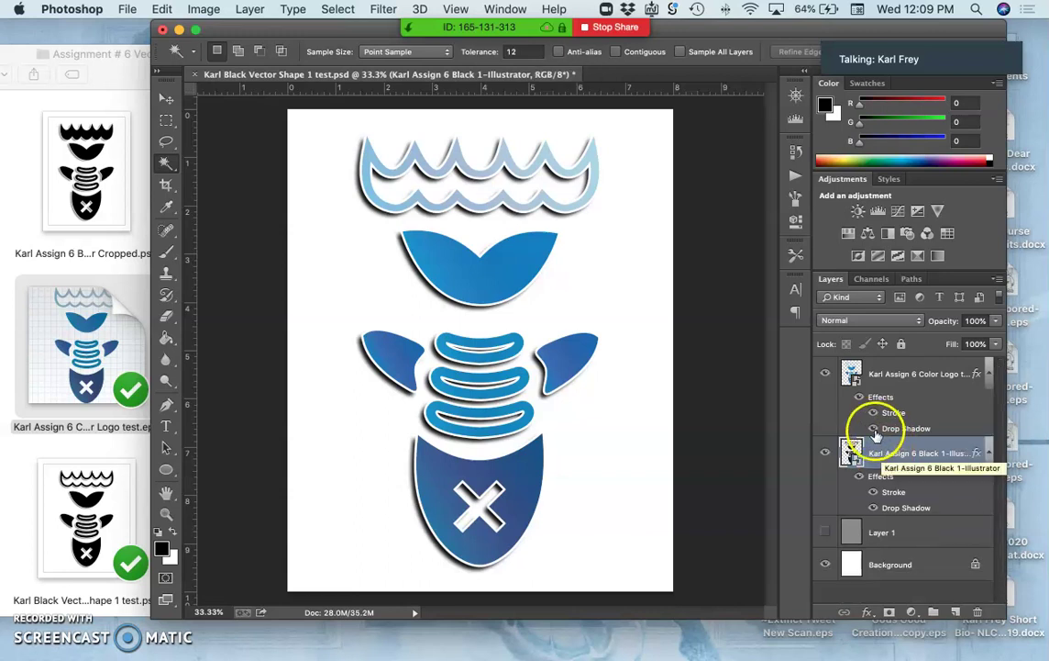
{"action": "left_click", "coordinate": [826, 453]}
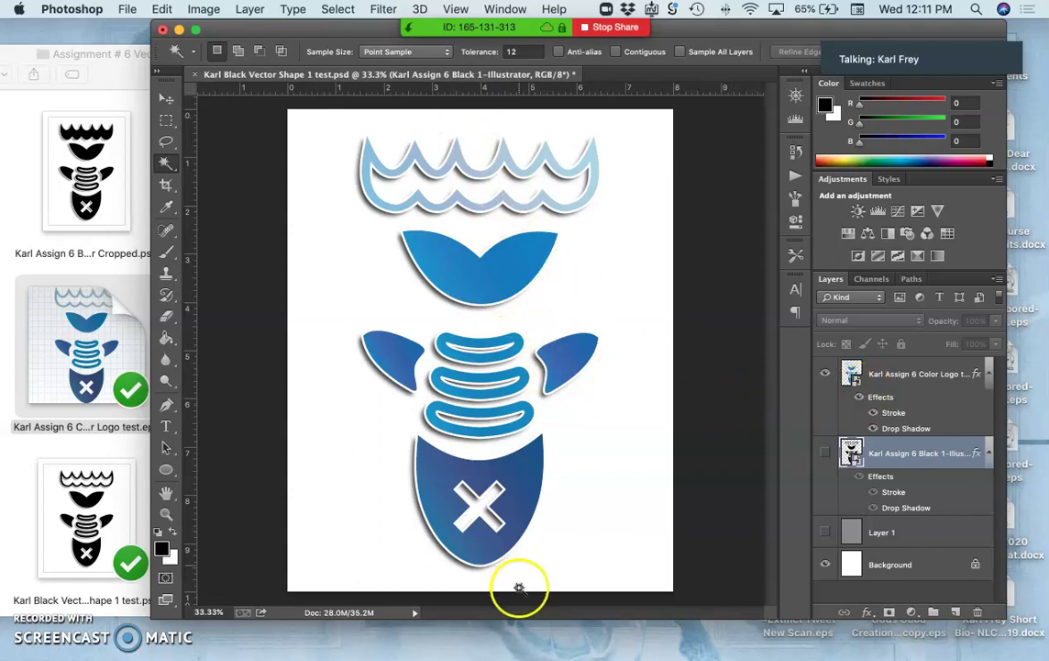
- Add a Color Overlay at 47% opacity to the colour logo
{"action": "double_click", "coordinate": [873, 399]}
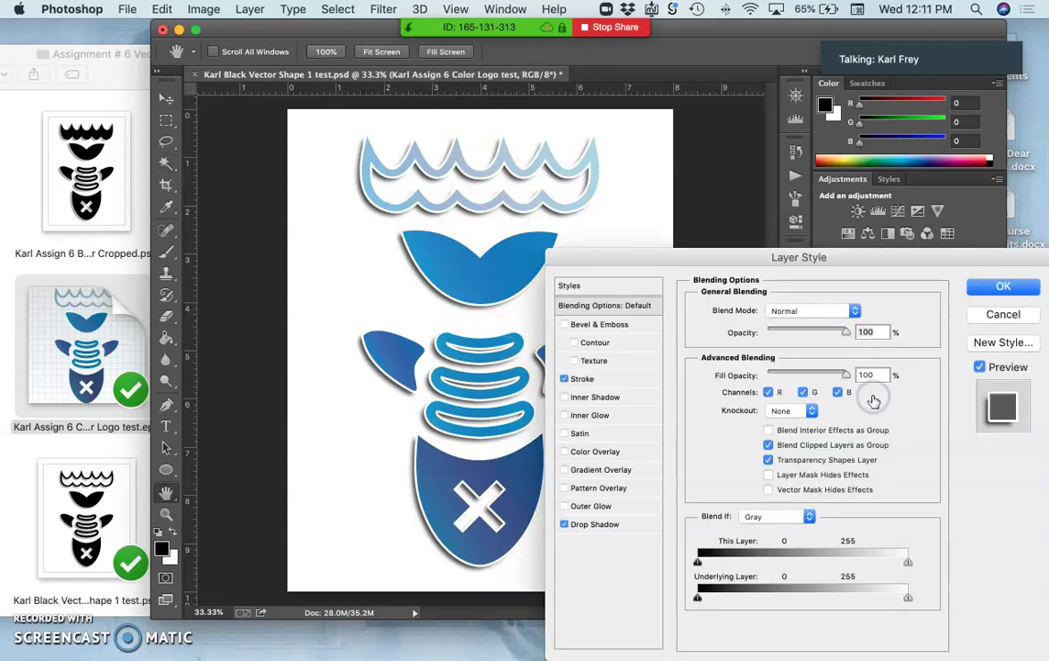
{"action": "left_click_drag", "start_coordinate": [662, 253], "coordinate": [735, 115]}
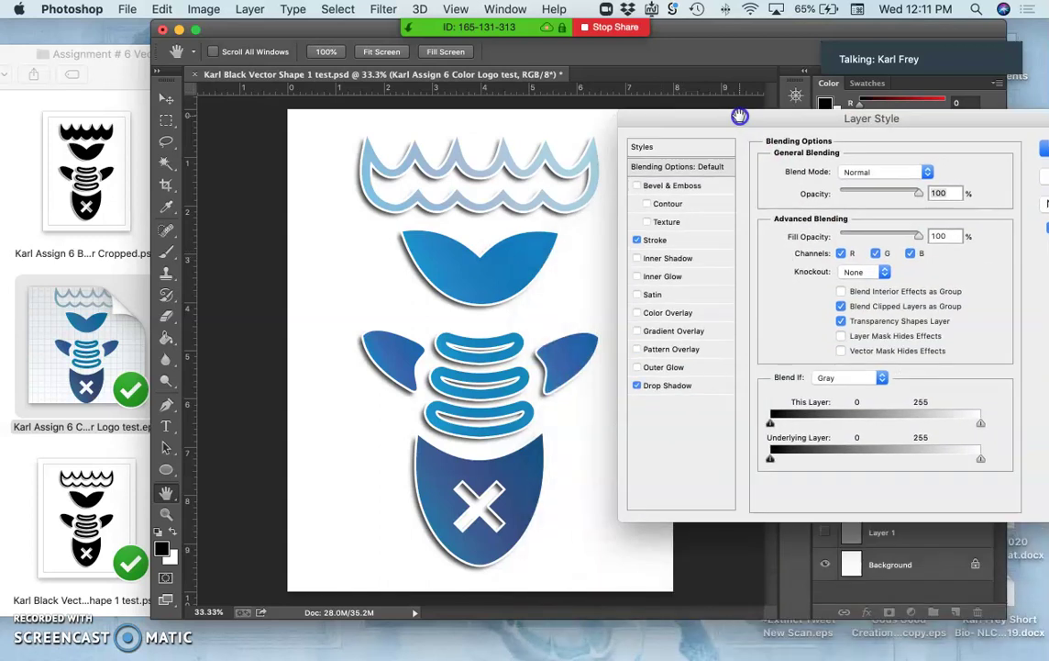
{"action": "left_click", "coordinate": [637, 314]}
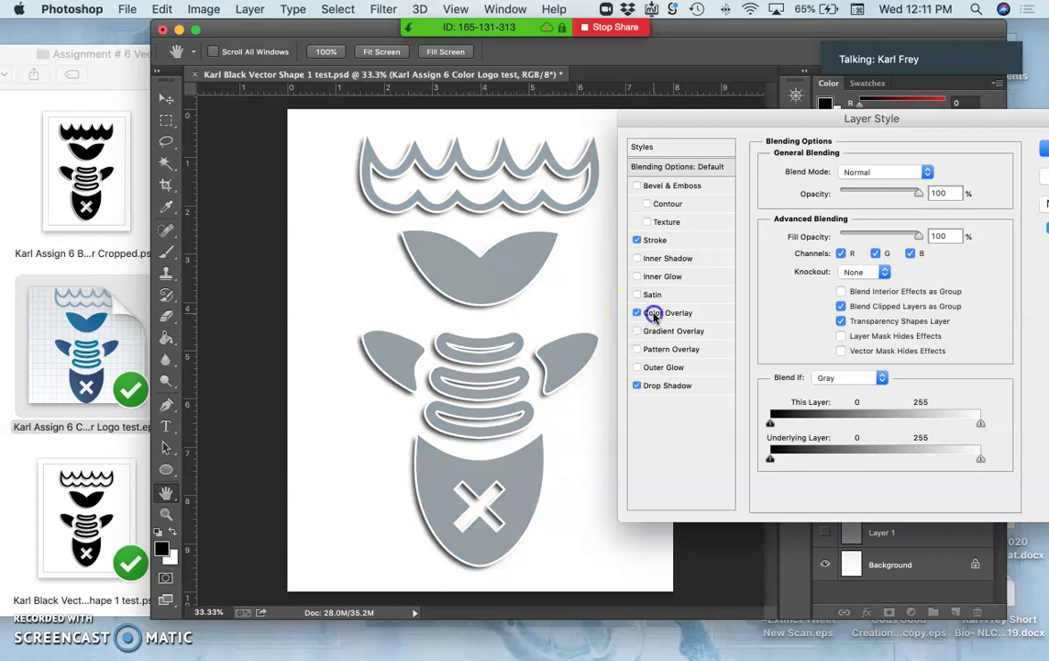
{"action": "left_click", "coordinate": [662, 312]}
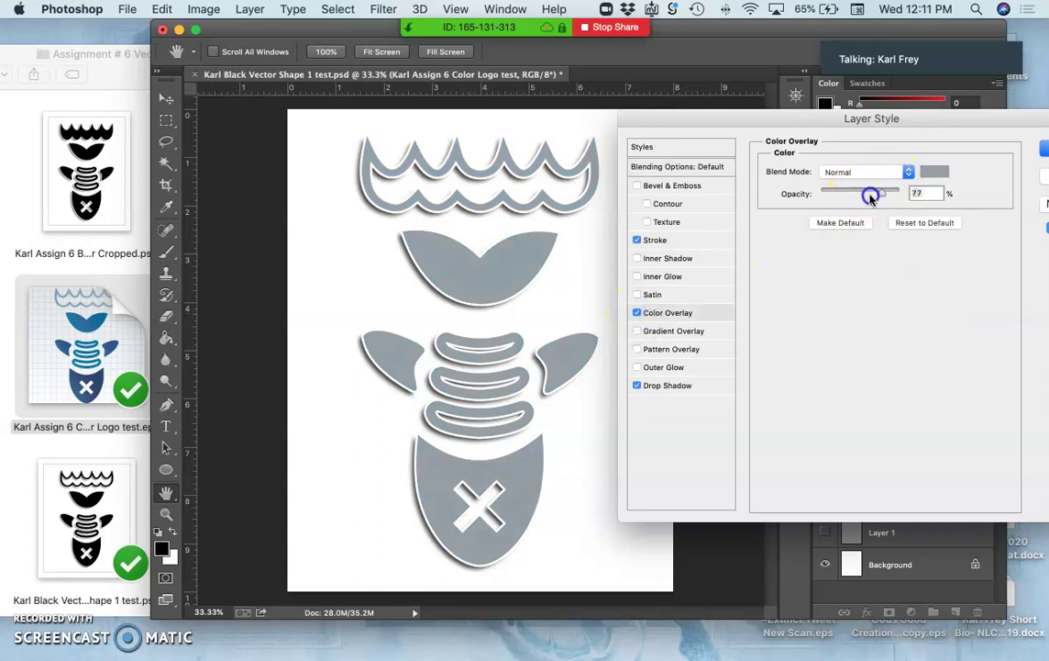
{"action": "left_click_drag", "start_coordinate": [833, 208], "coordinate": [859, 197]}
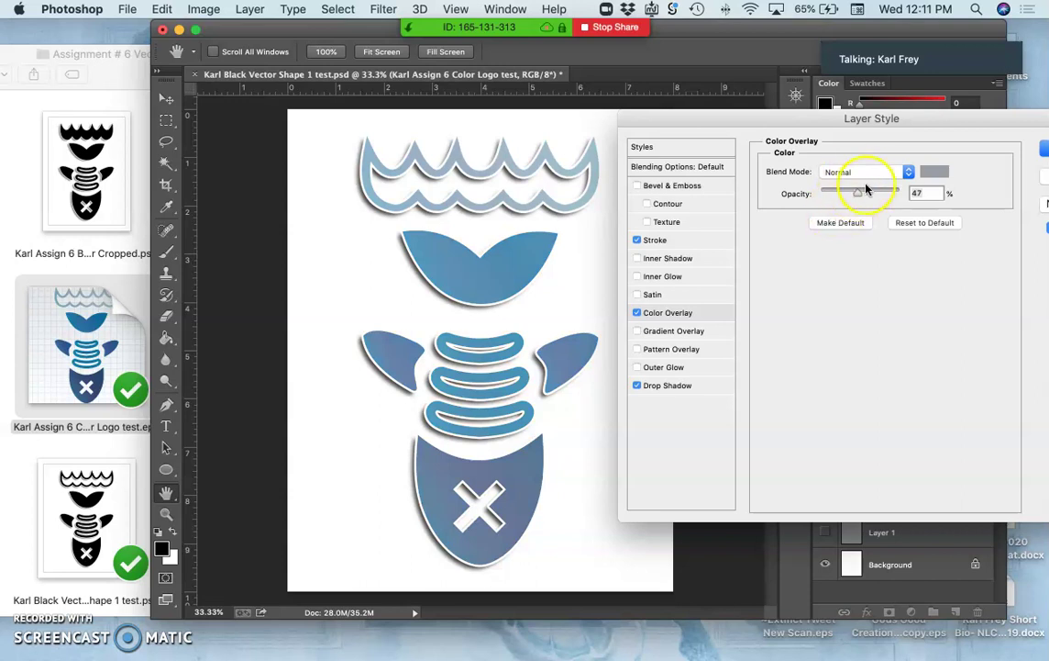
- Add a Gradient Overlay using the Blue, Red, Yellow preset
{"action": "left_click", "coordinate": [636, 331]}
{"action": "left_click", "coordinate": [654, 332]}
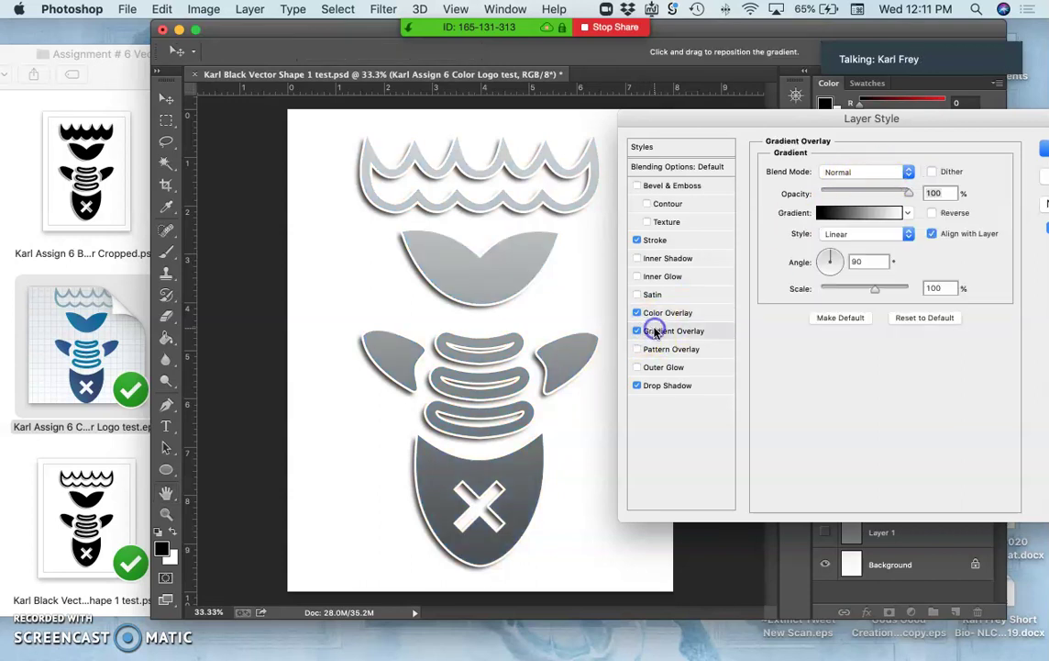
{"action": "left_click", "coordinate": [862, 212]}
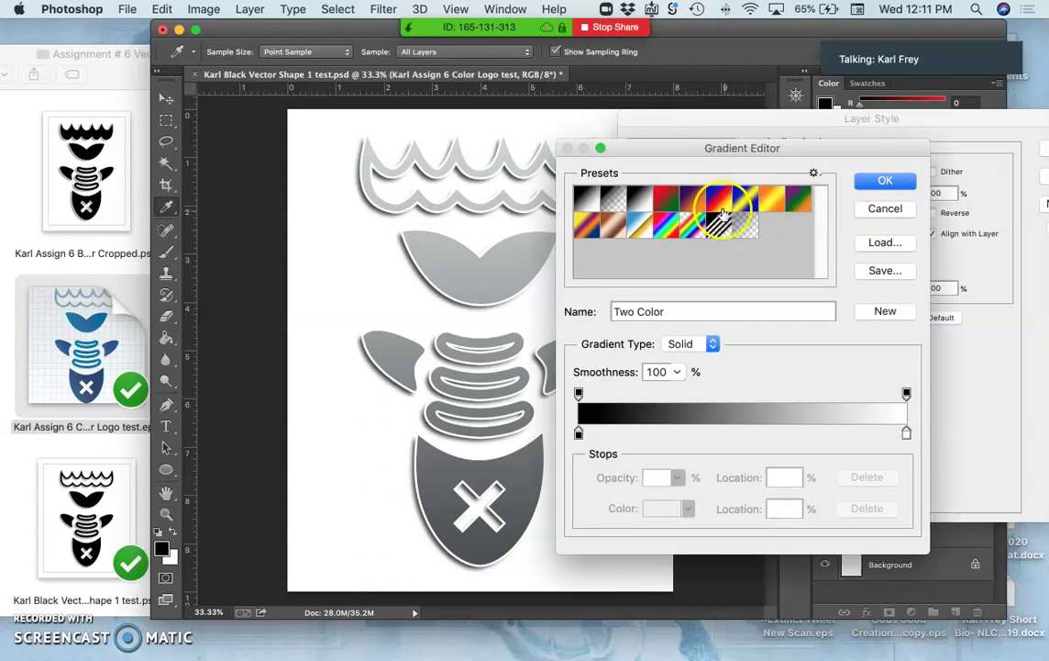
{"action": "left_click", "coordinate": [720, 204]}
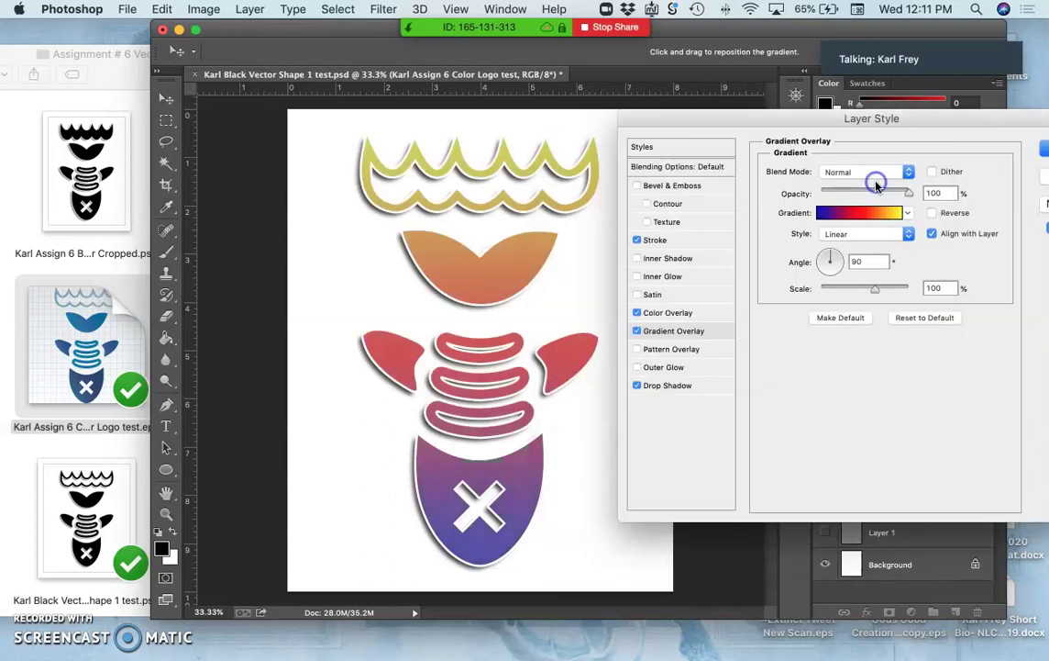